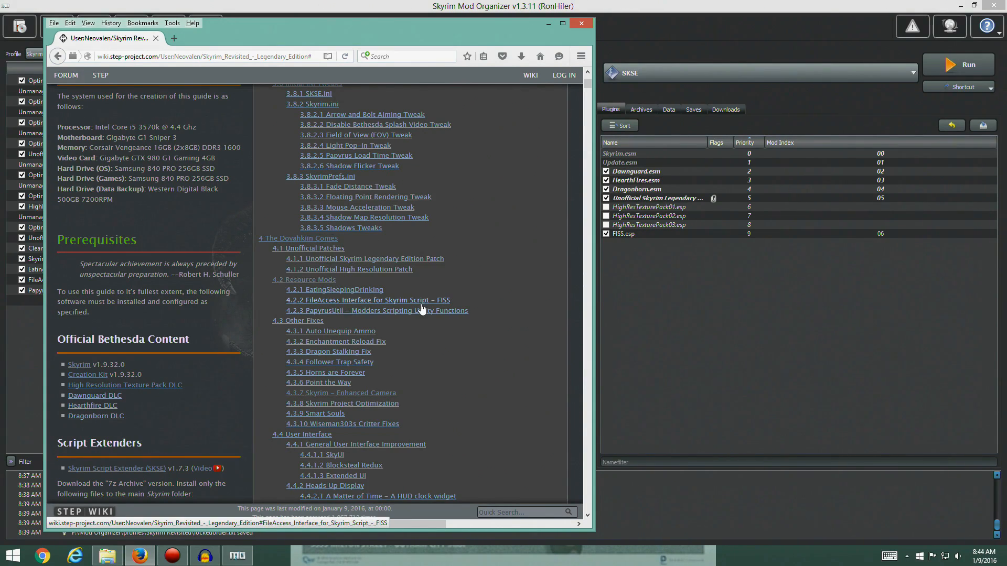
Go to the Other Fixes section of the Skyrim Revisited guide and review its first mod entries
scroll(434, 306, "down", 2)
scroll(436, 307, "down", 4)
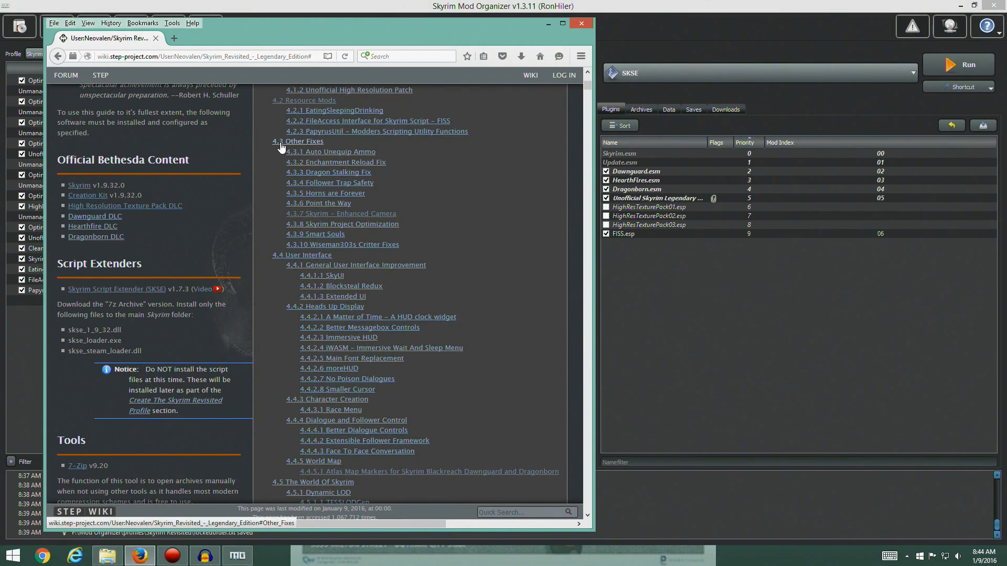
left_click(299, 145)
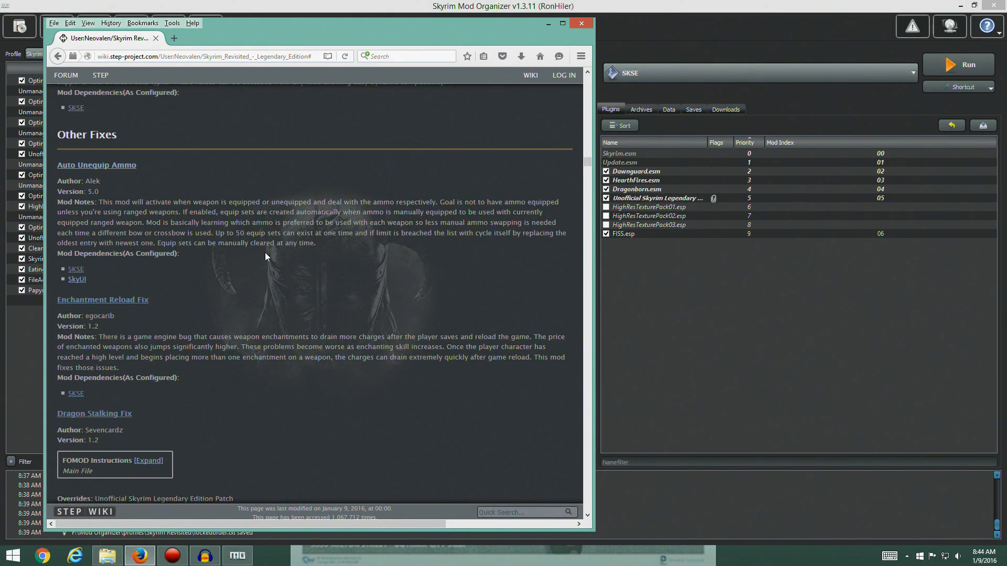
scroll(265, 253, "down", 2)
scroll(260, 258, "up", 3)
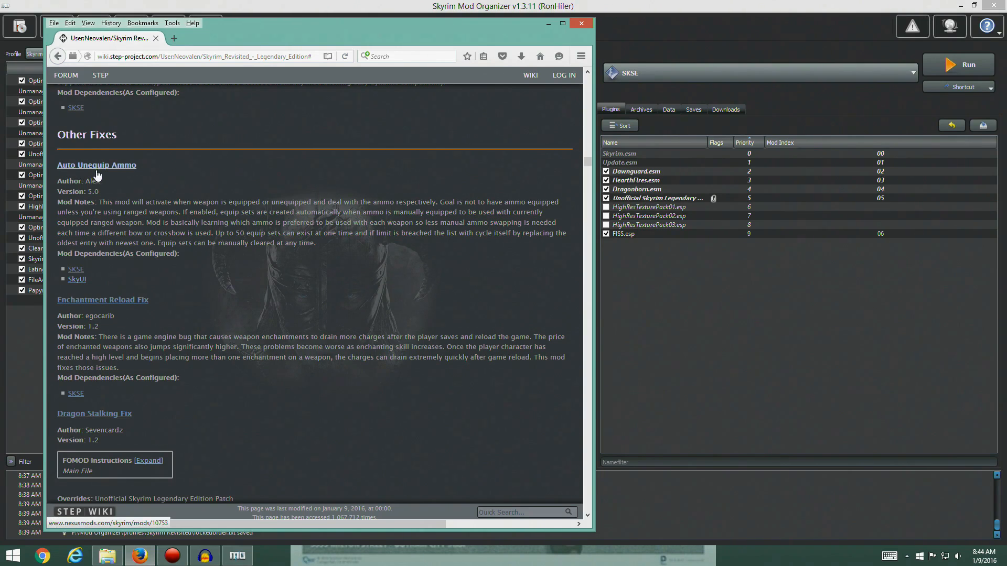
Download the Auto Unequip Ammo v5_0 main file with the mod manager from its Nexus page, and close that page
left_click(115, 166)
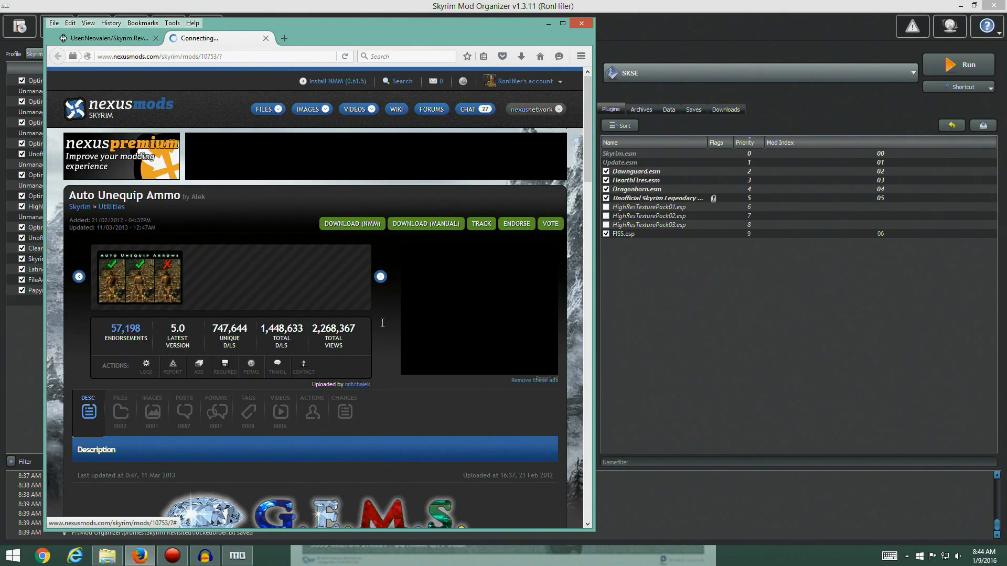
left_click(120, 414)
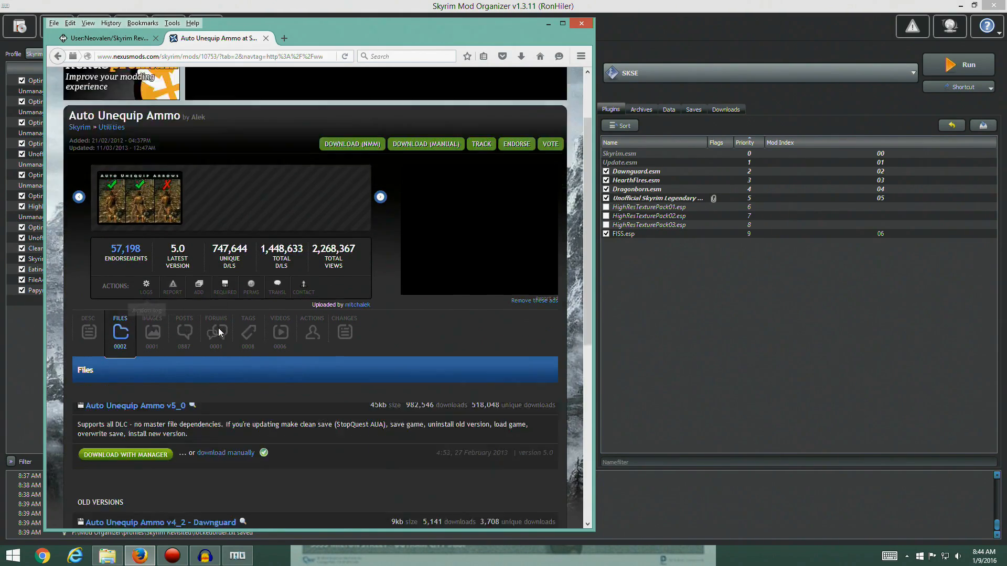
scroll(323, 332, "up", 3)
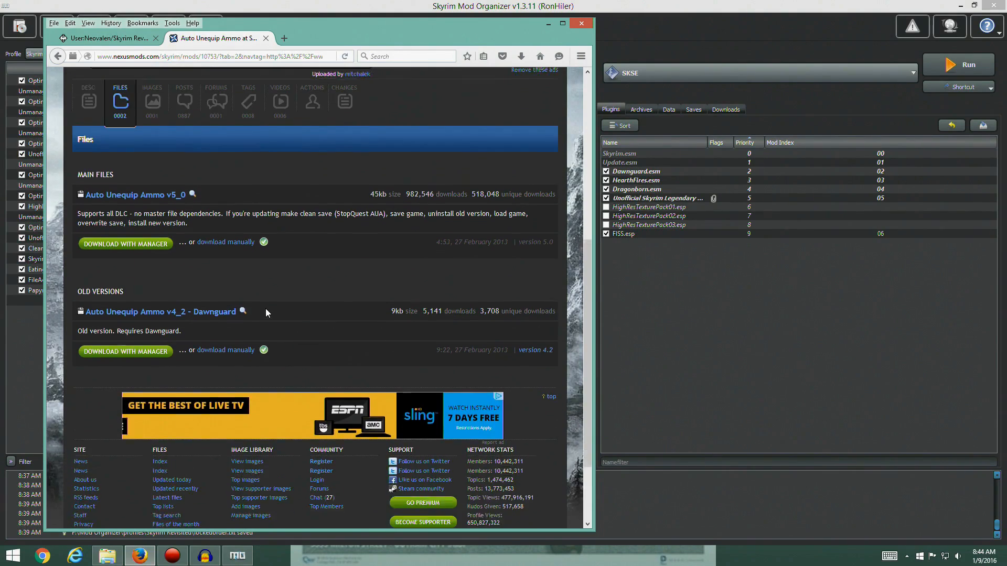
left_click(140, 314)
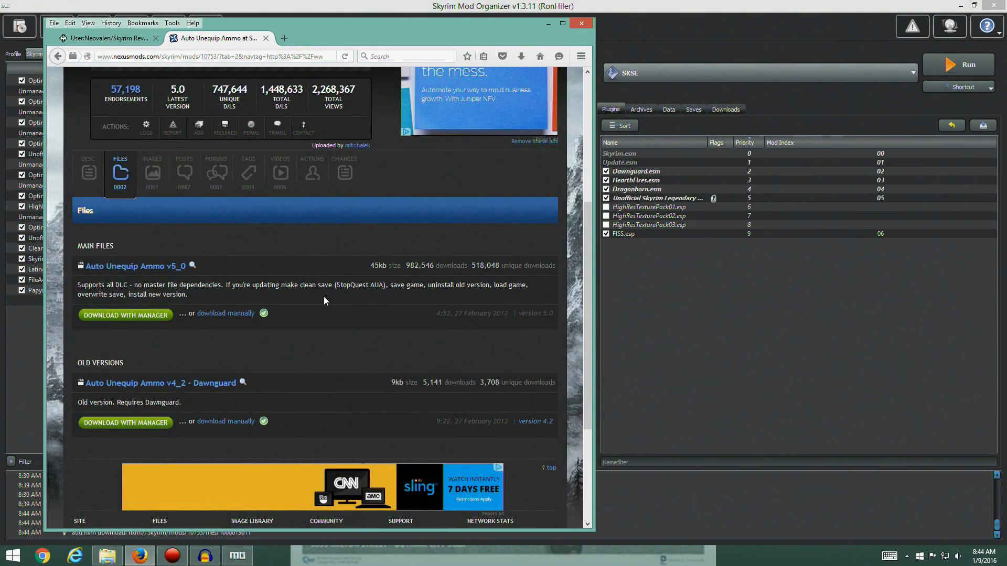
key("ctrl+w")
In Mod Organizer, manually install the downloaded Auto Unequip Ammo archive with its .bsa and .esp files, and enable the mod
left_click(728, 108)
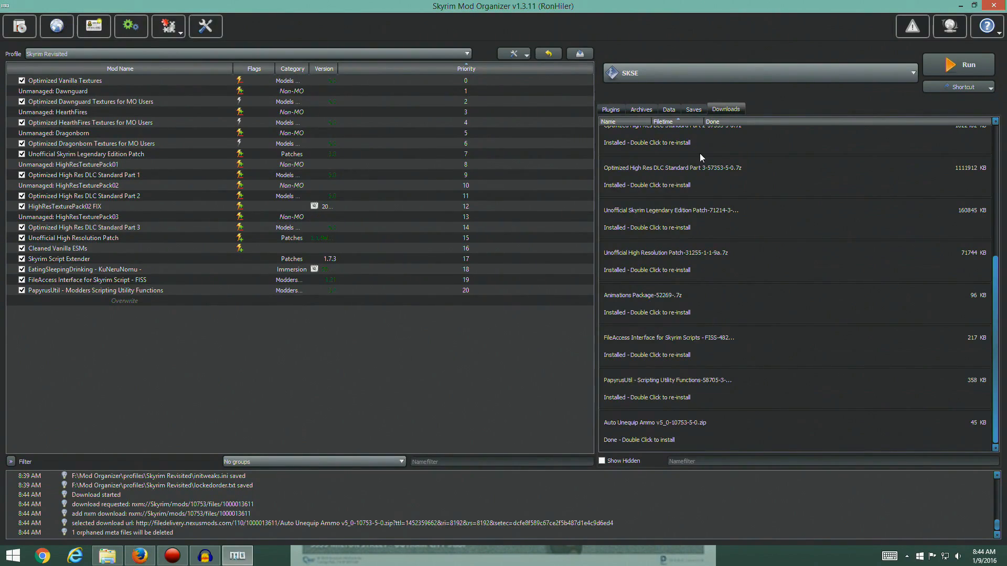
double_click(643, 430)
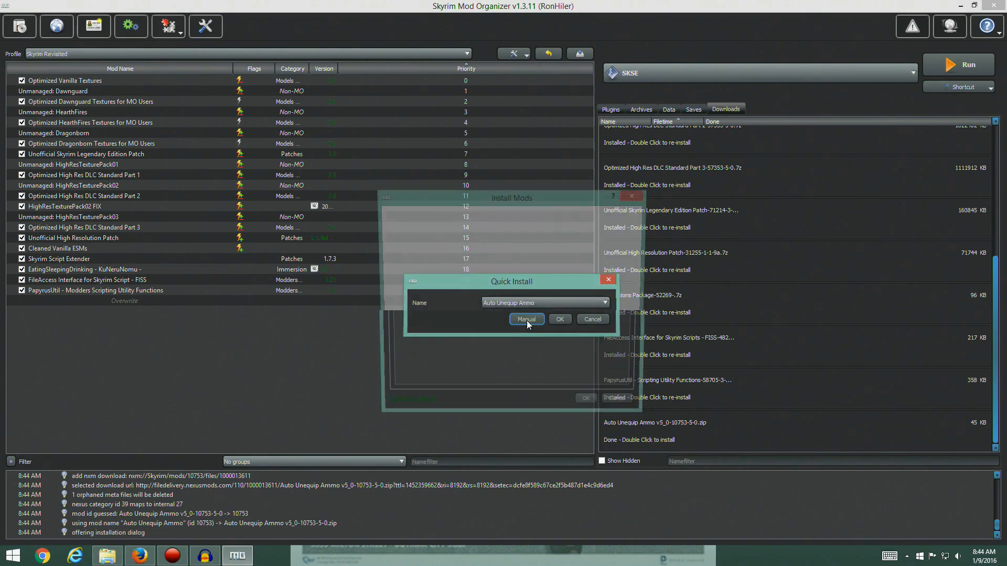
left_click(526, 320)
left_click_drag(555, 198, 376, 158)
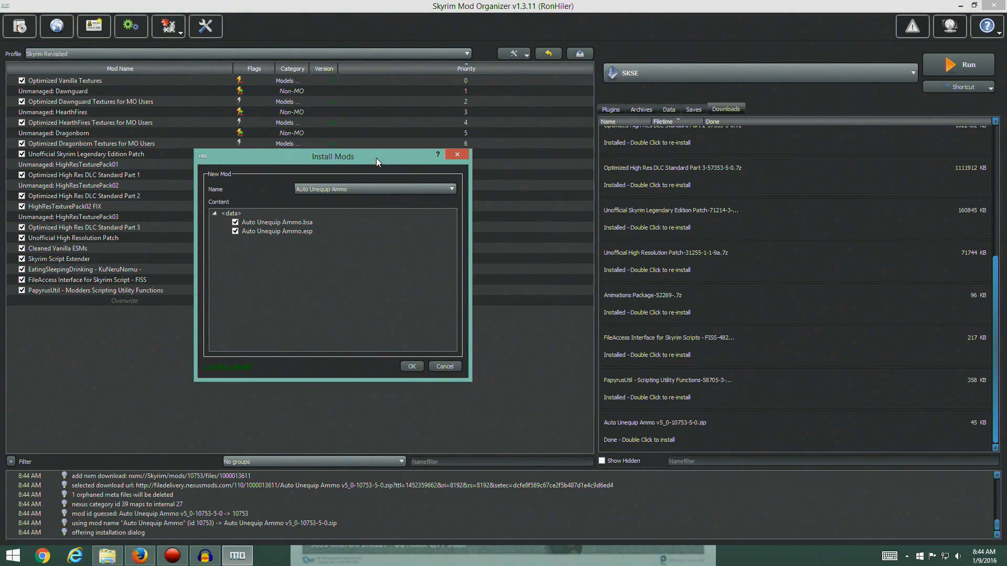
left_click(140, 555)
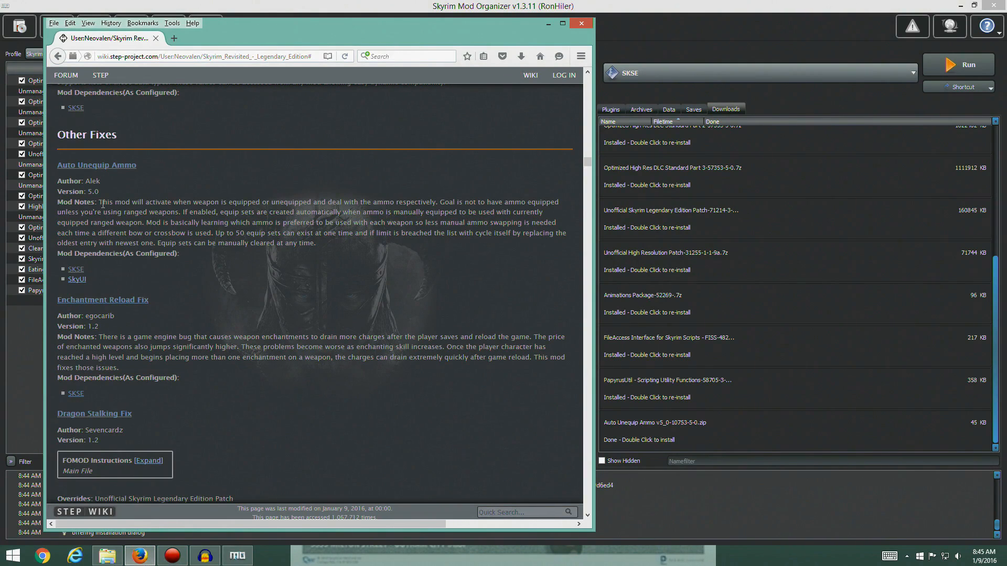
left_click(238, 555)
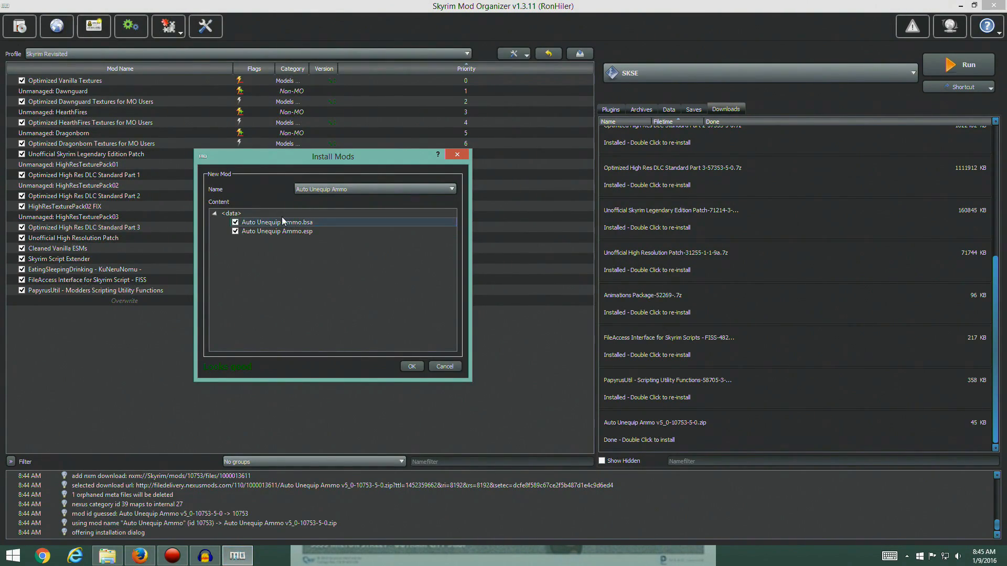
left_click(408, 368)
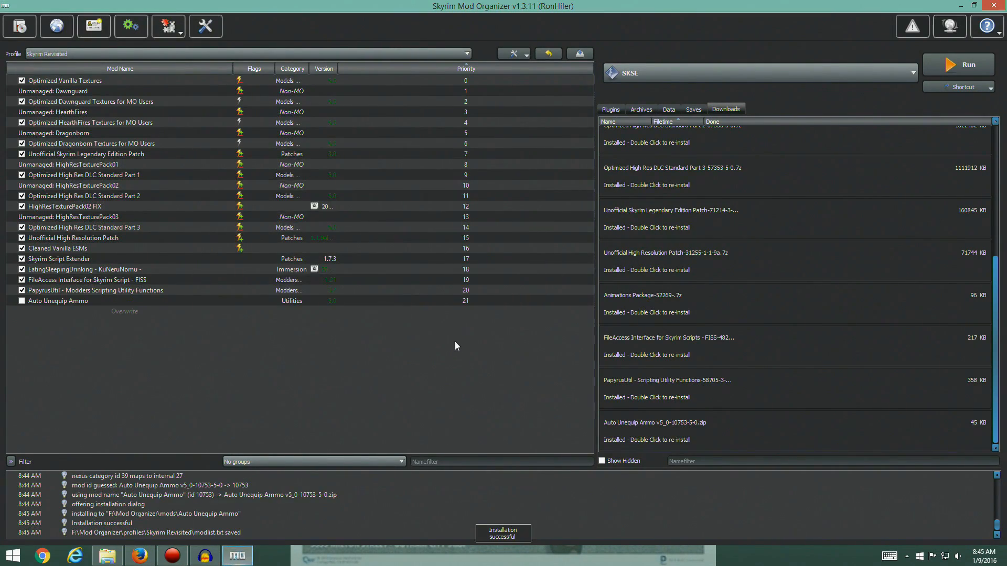
left_click(22, 302)
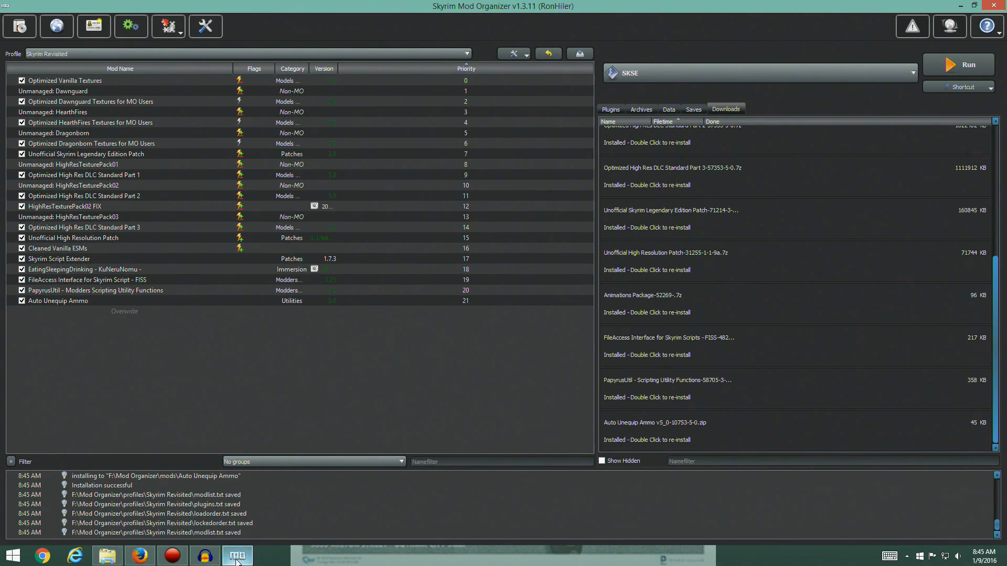
Return to the guide in Firefox and open the files list of the Enchantment Reload Fix mod on Nexus Mods
left_click(142, 558)
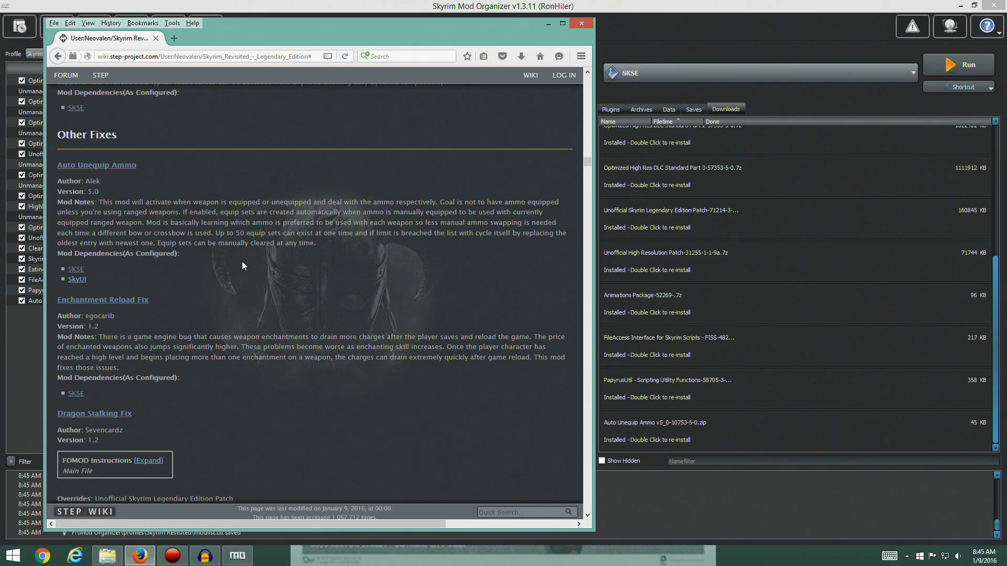
scroll(243, 266, "down", 5)
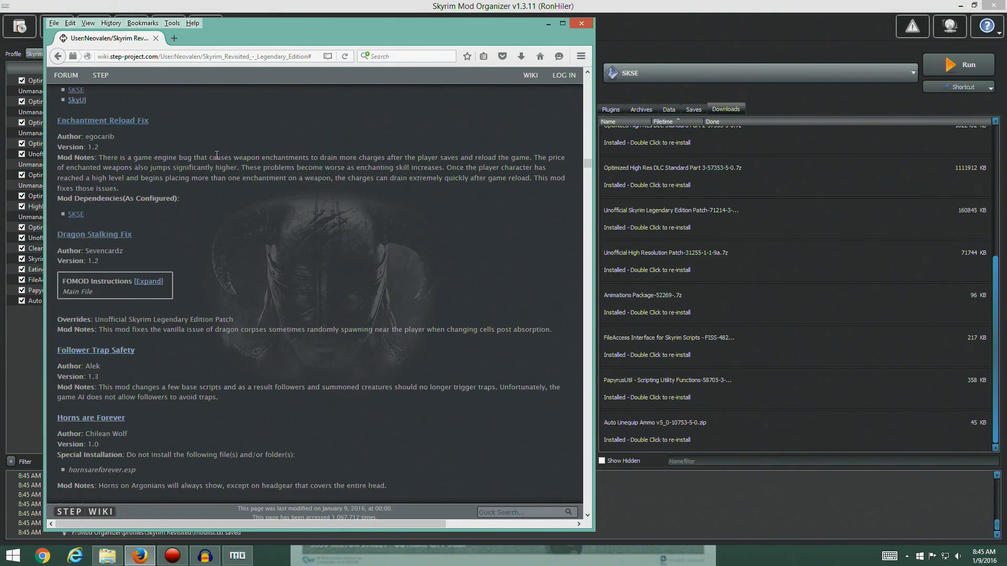
scroll(146, 188, "up", 5)
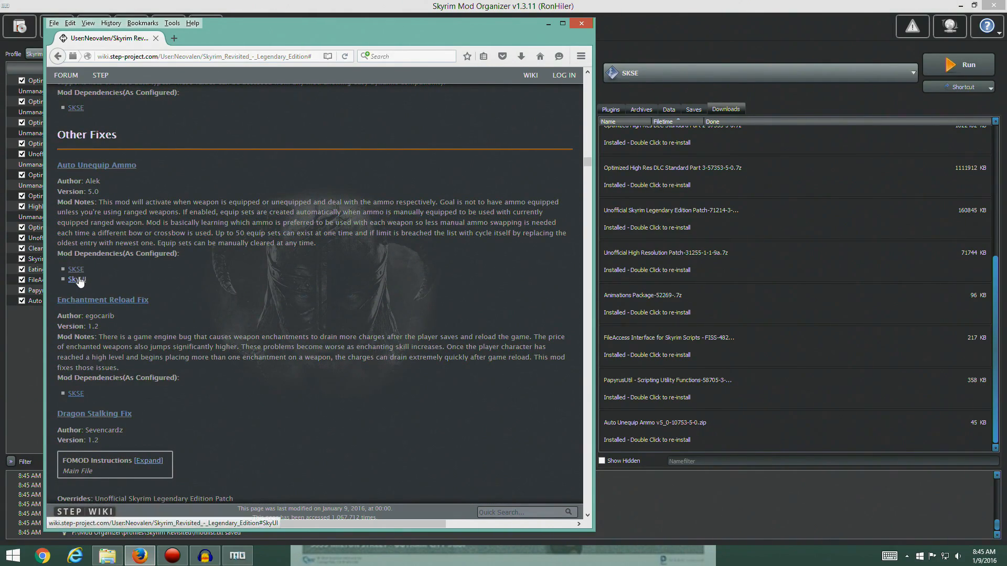
scroll(114, 110, "down", 5)
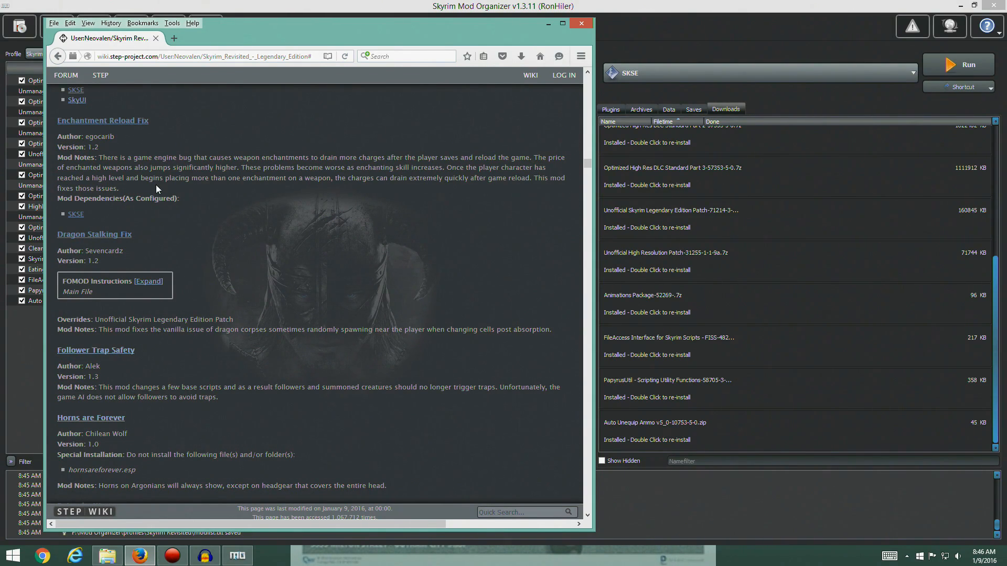
left_click(103, 121)
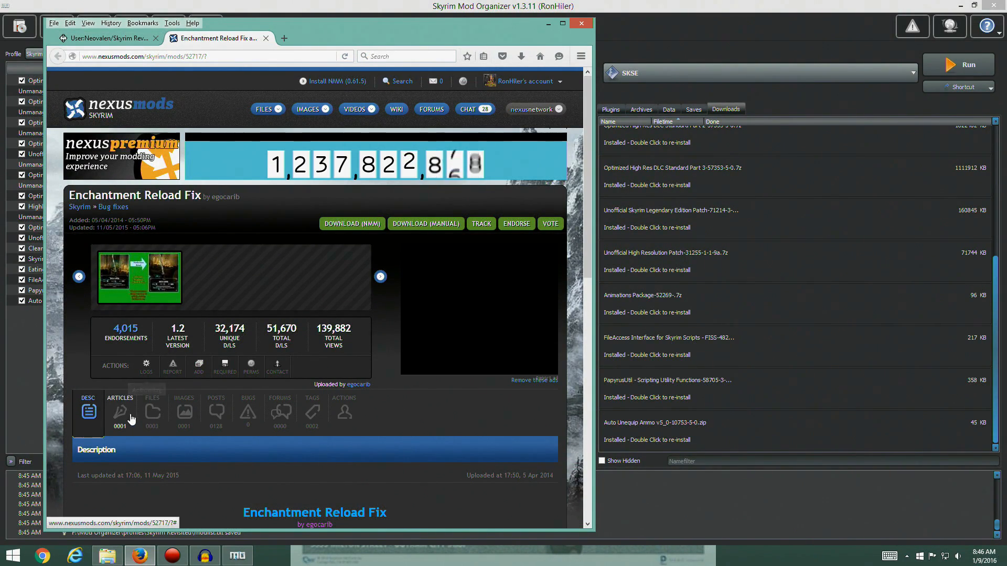
left_click(152, 410)
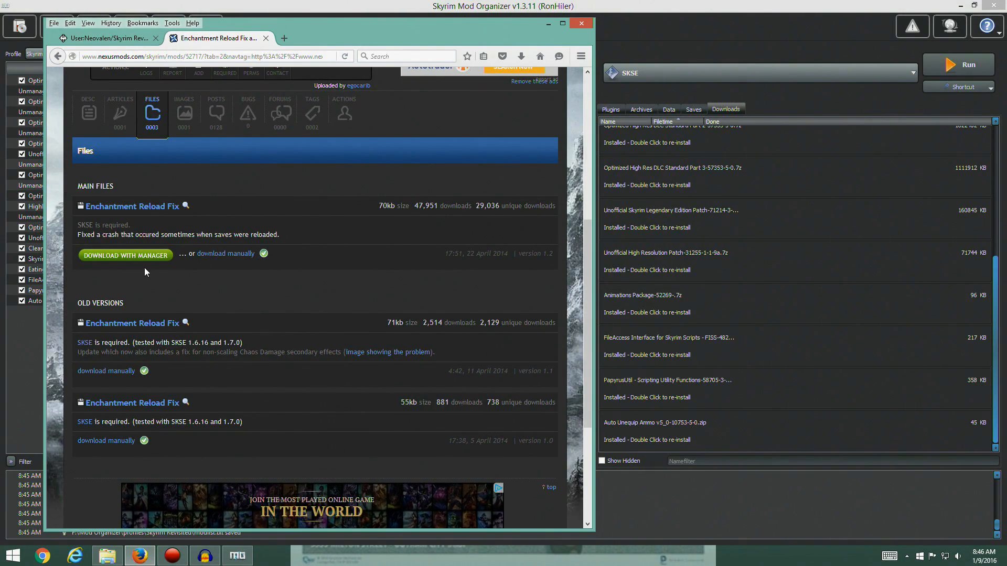
scroll(208, 283, "up", 3)
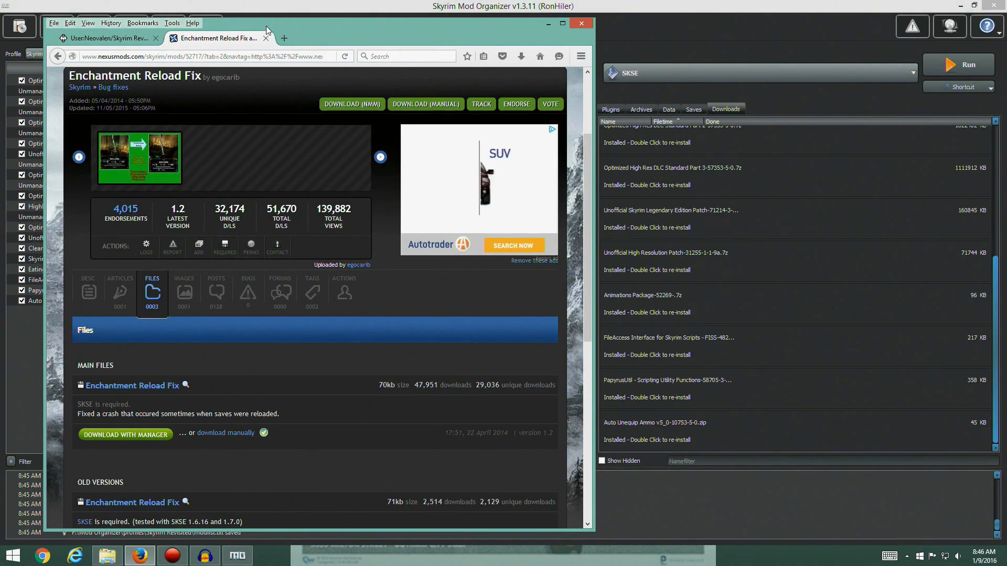
Download the Enchantment Reload Fix version 1.2 main file with the mod manager and close its Nexus page
left_click_drag(449, 20, 449, 30)
left_click_drag(363, 35, 697, 21)
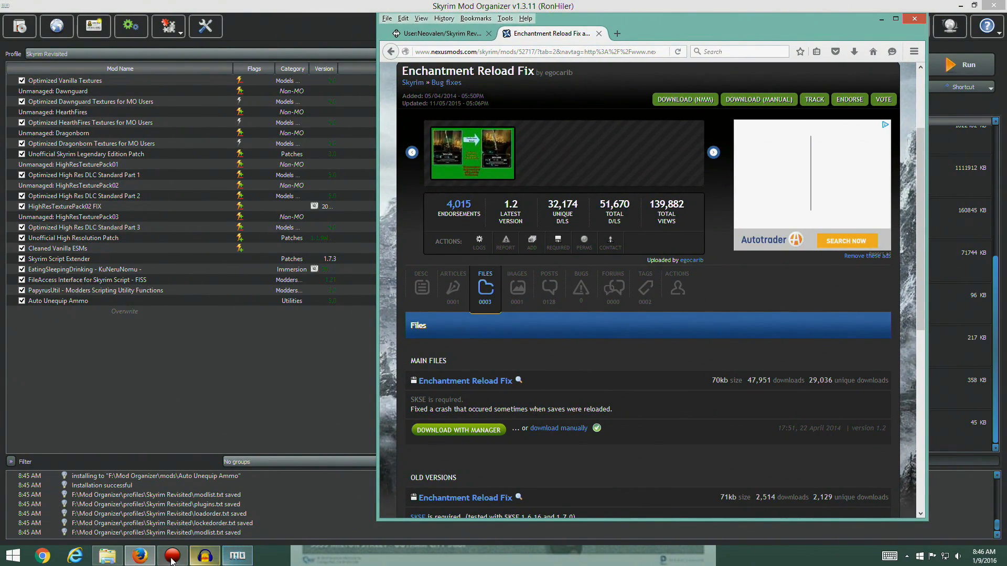
left_click(144, 562)
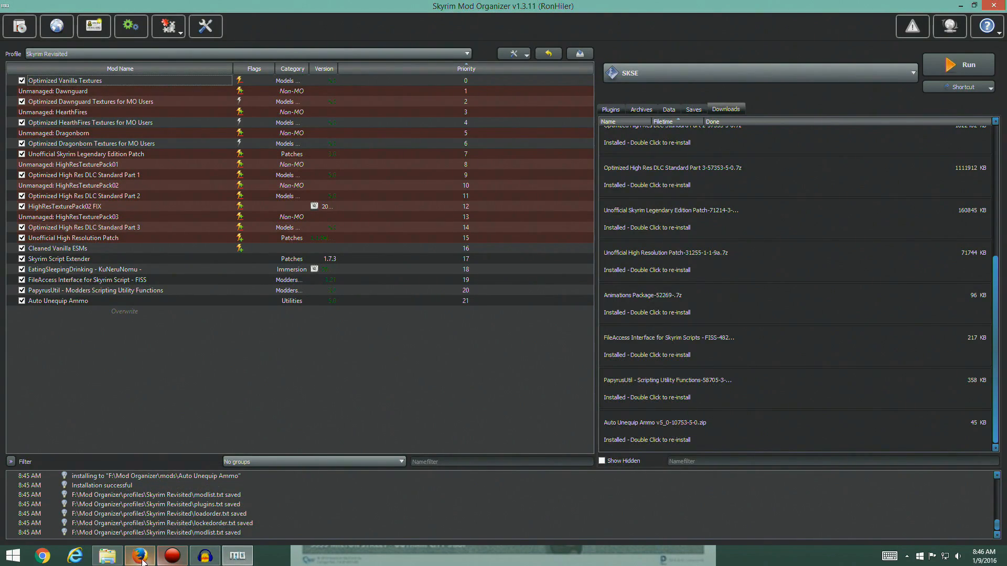
left_click(140, 557)
left_click(439, 34)
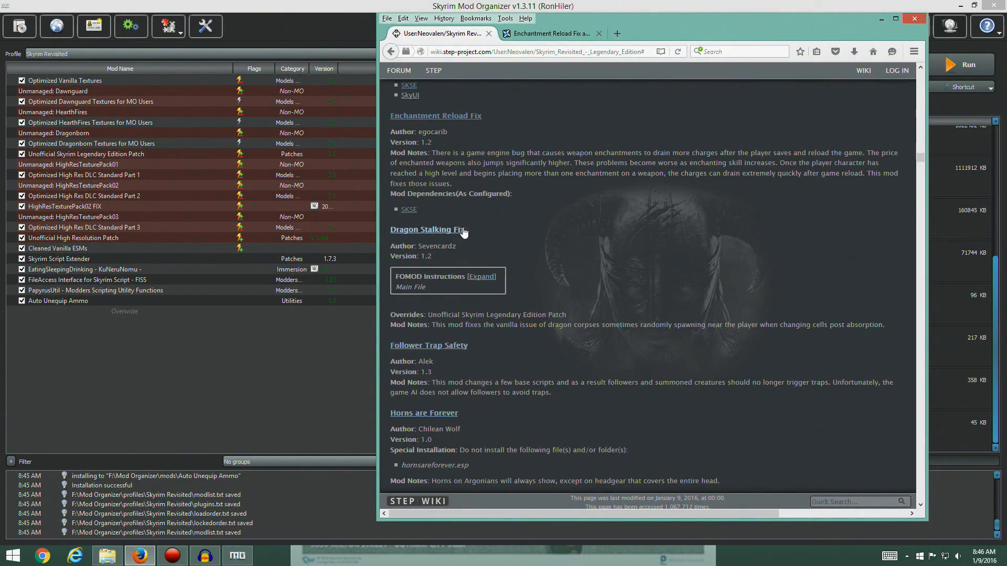
left_click(520, 33)
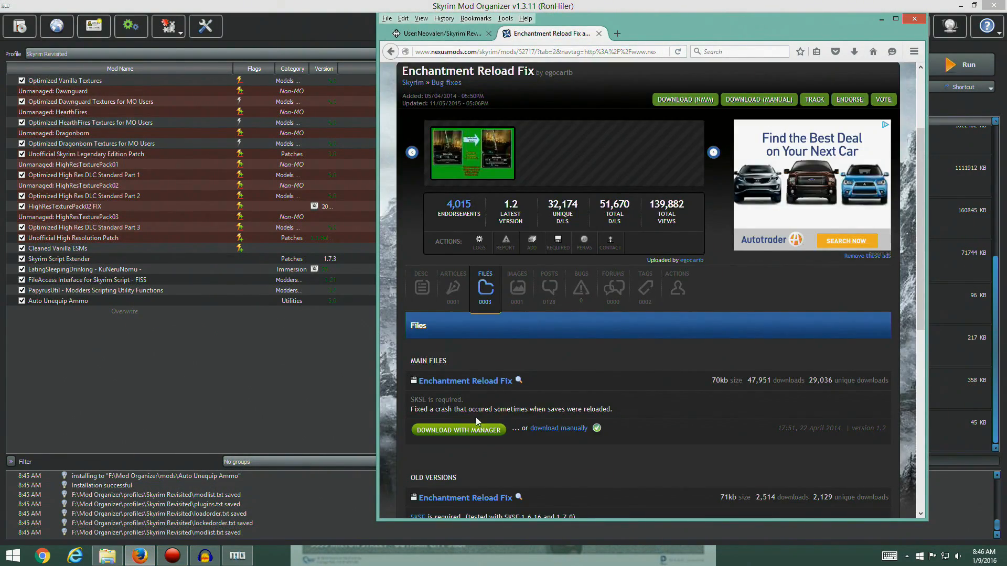
left_click(467, 429)
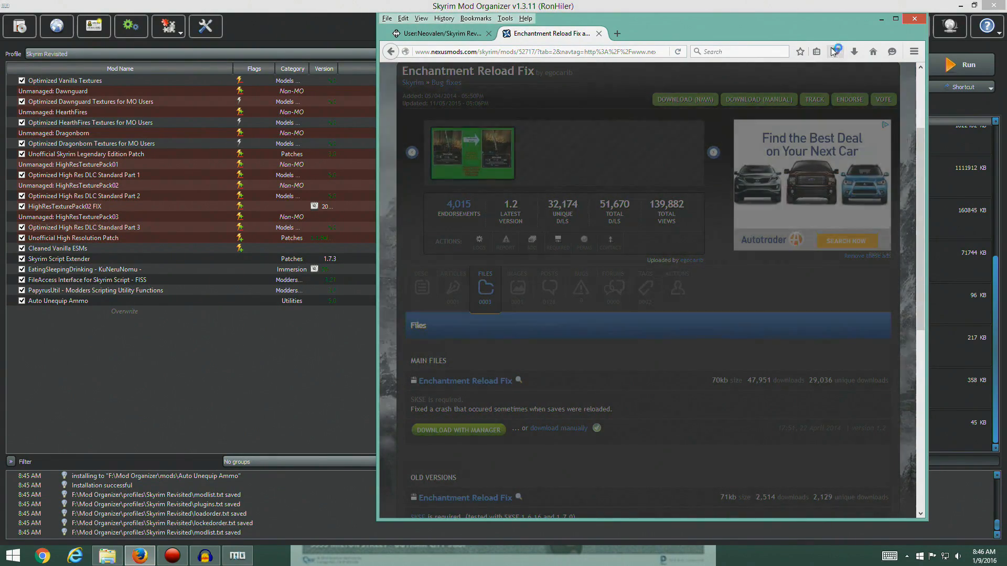
left_click(599, 34)
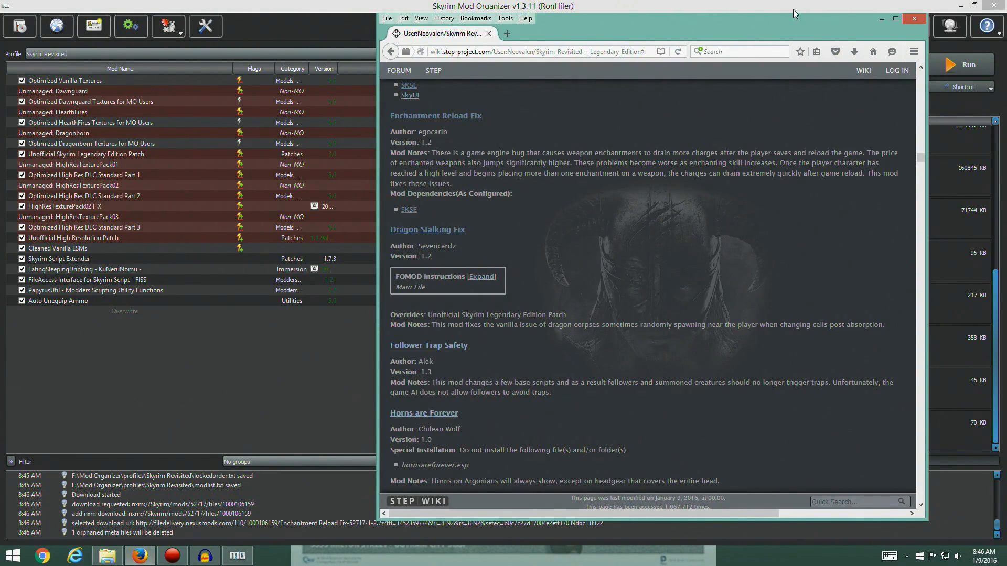
Install and enable the downloaded Enchantment Reload Fix with its SKSE folder in Mod Organizer, and display the plugin list
left_click_drag(786, 17, 506, 24)
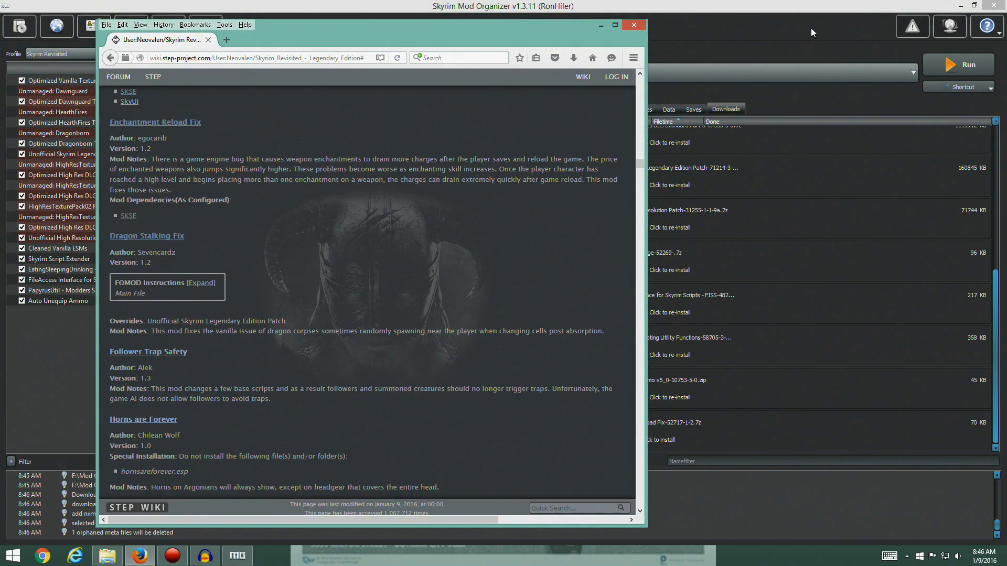
left_click(811, 29)
double_click(645, 429)
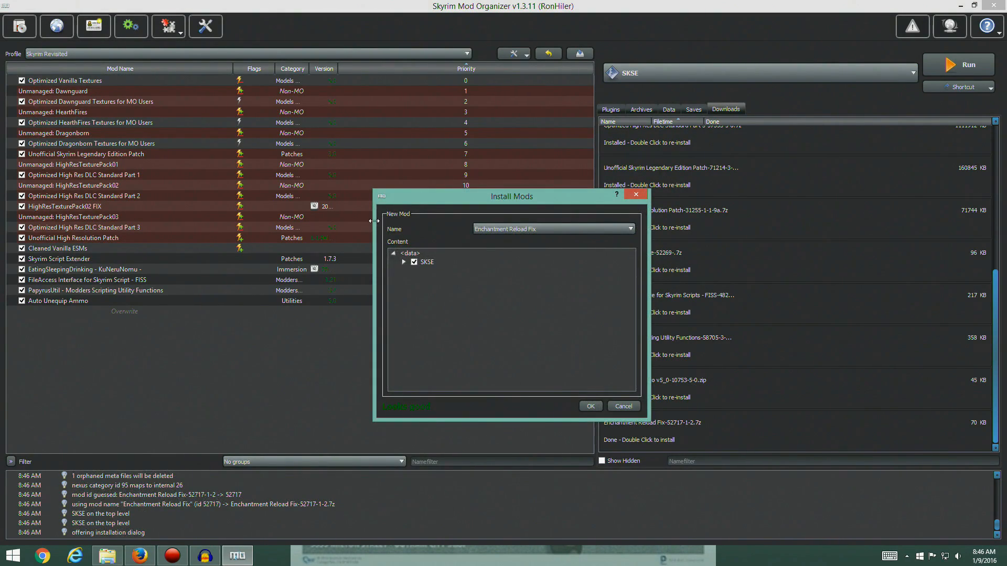
left_click(403, 262)
left_click(414, 271)
left_click(590, 406)
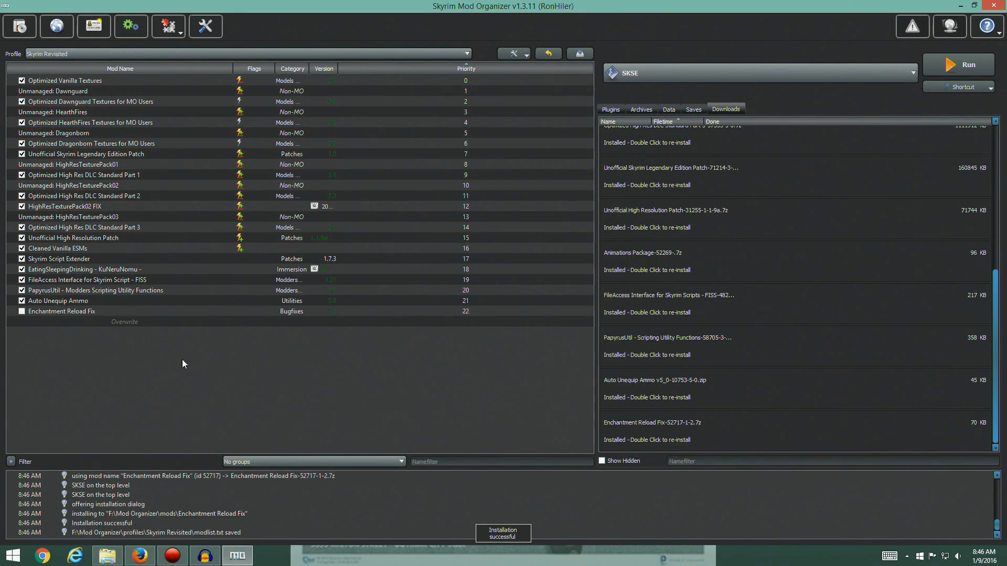
left_click(22, 311)
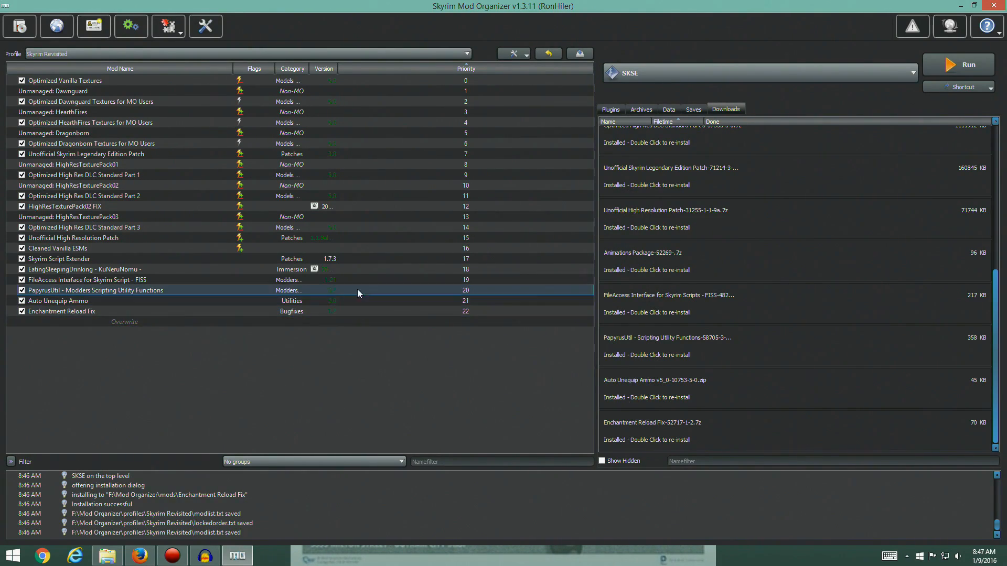
left_click(610, 109)
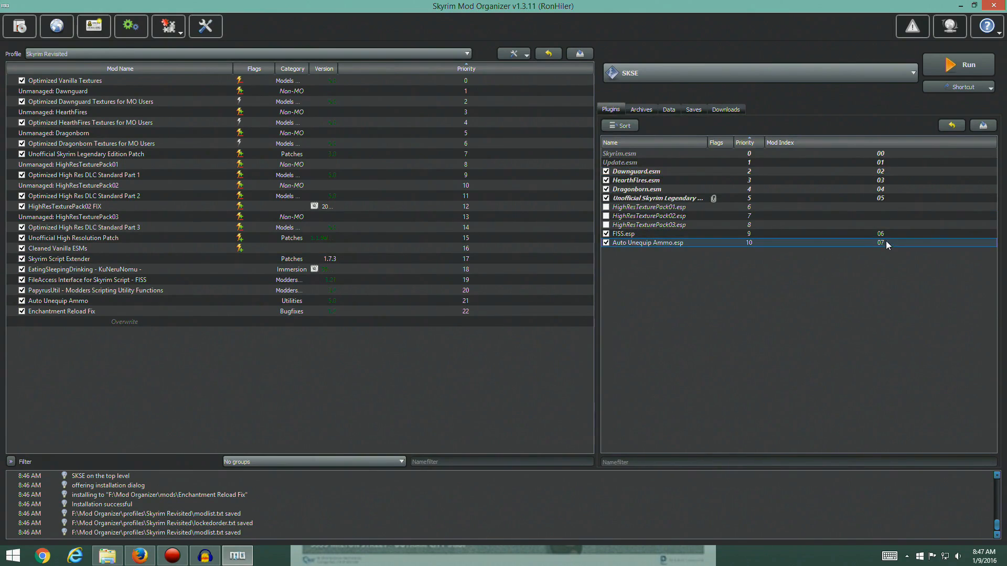
Return to the guide in Firefox and open the files list of the Dragon Stalking Fix mod on Nexus Mods
left_click(148, 559)
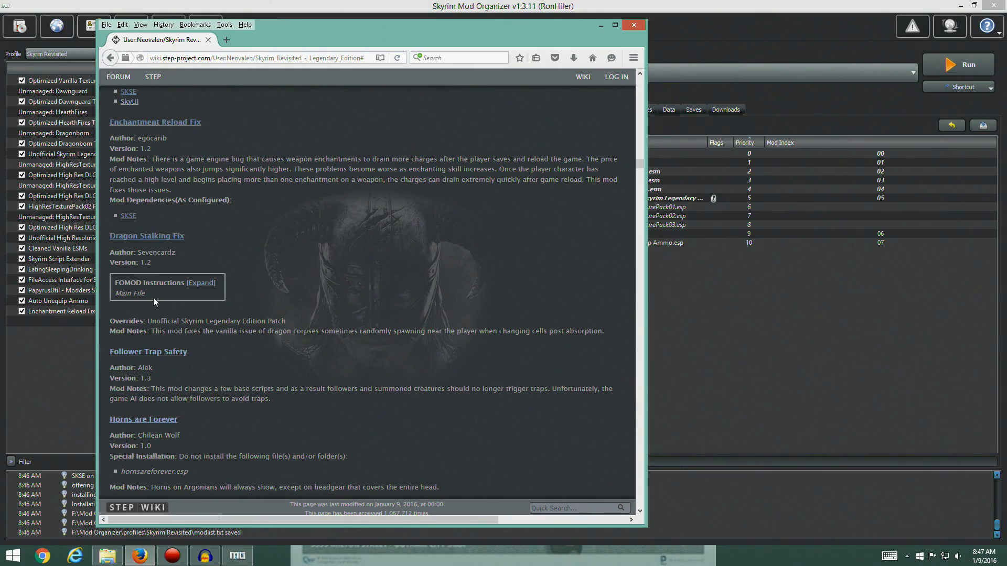
left_click(157, 237)
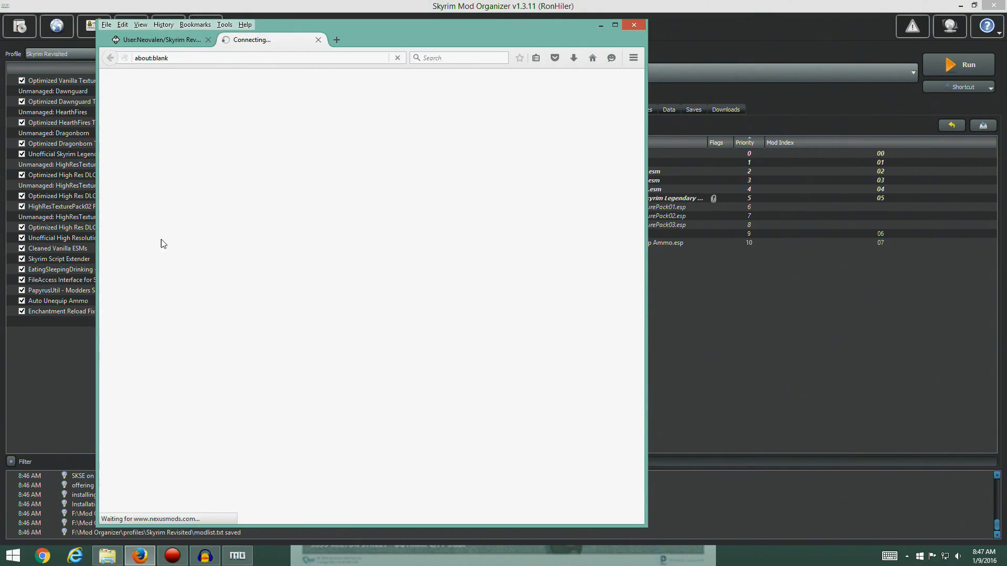
scroll(428, 356, "down", 9)
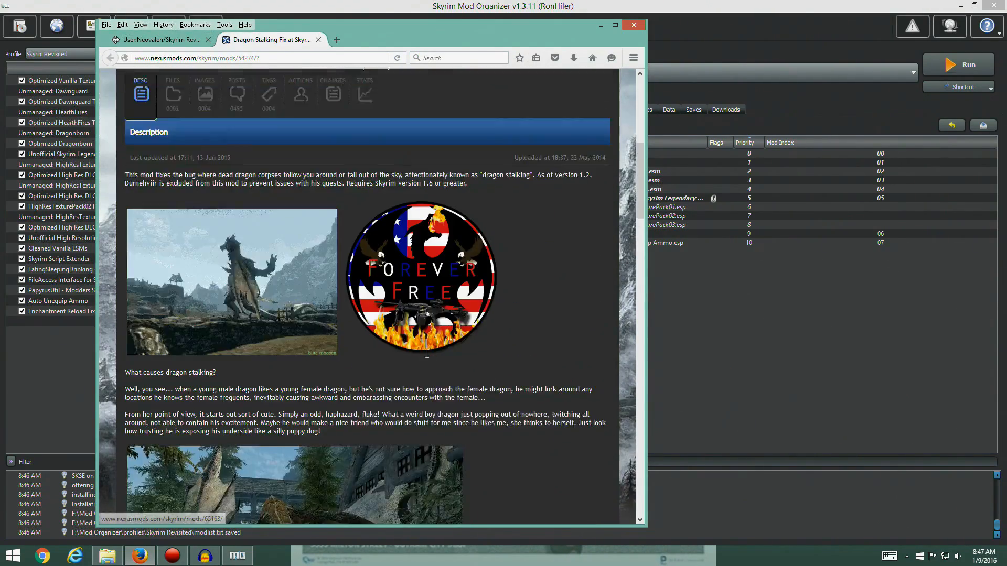
scroll(414, 346, "up", 9)
left_click(173, 458)
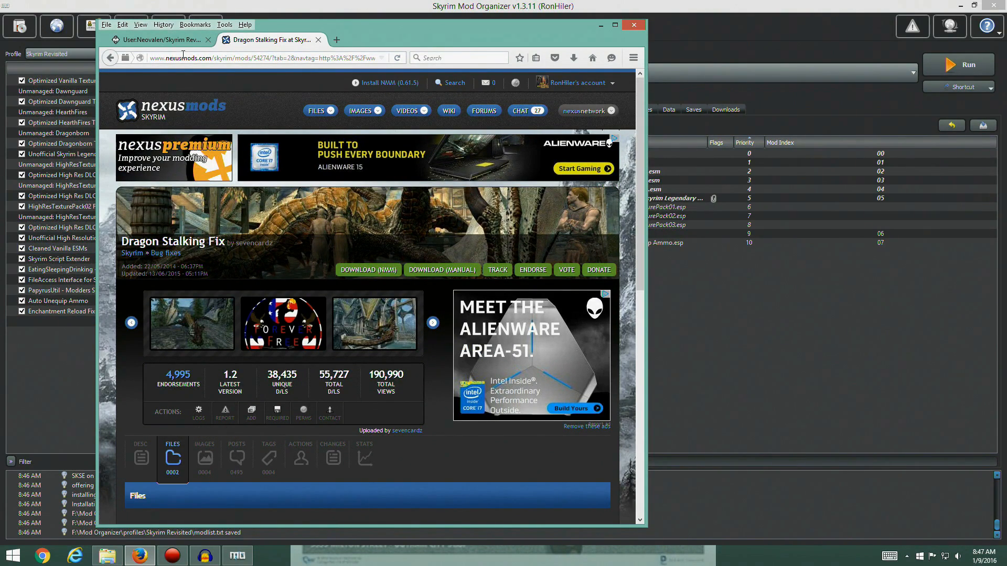
Check the guide's version for Dragon Stalking Fix, download the version 1.2 main file with the mod manager, and close its Nexus page
left_click(173, 40)
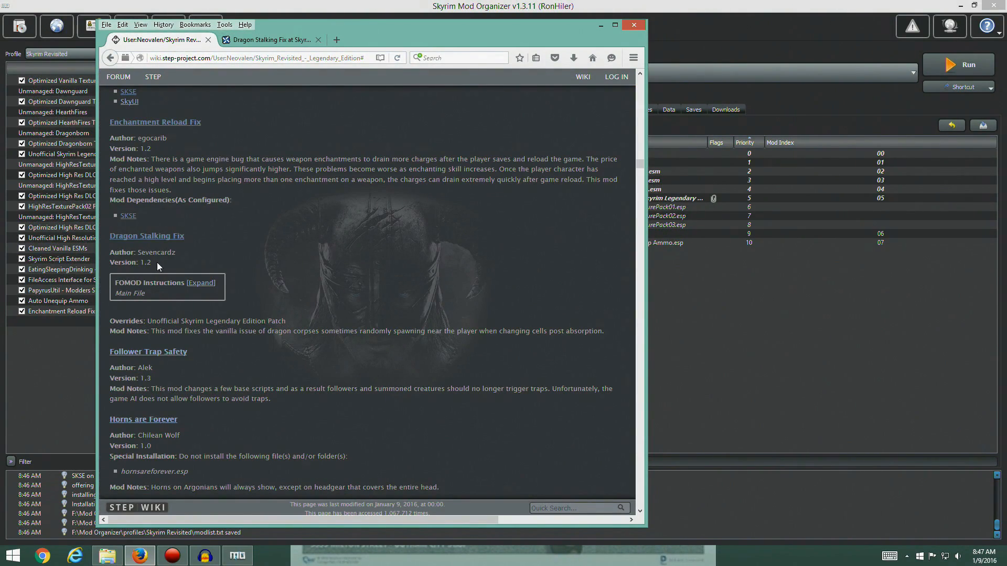
left_click(238, 41)
scroll(314, 325, "down", 5)
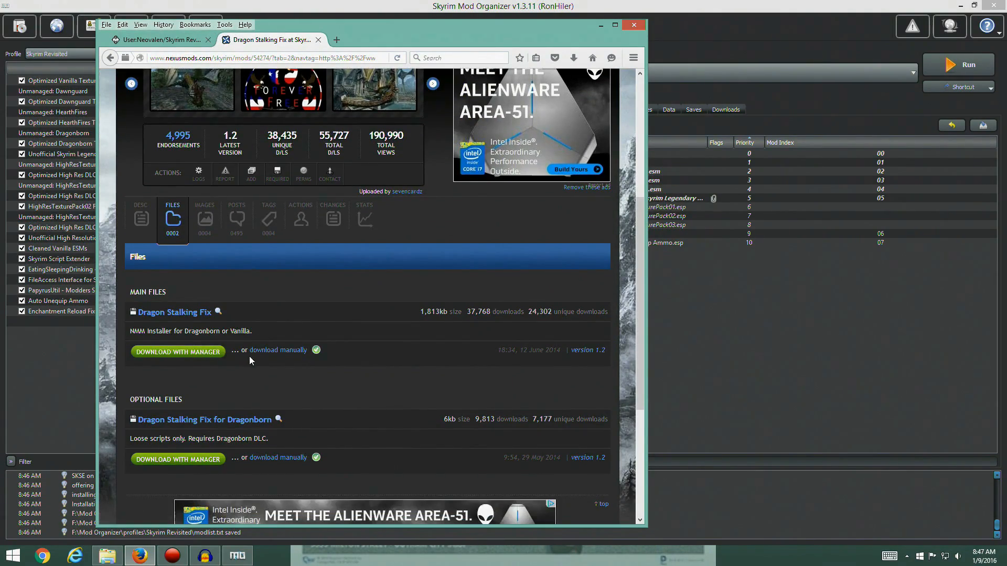
scroll(294, 310, "up", 5)
scroll(278, 380, "down", 5)
left_click(198, 352)
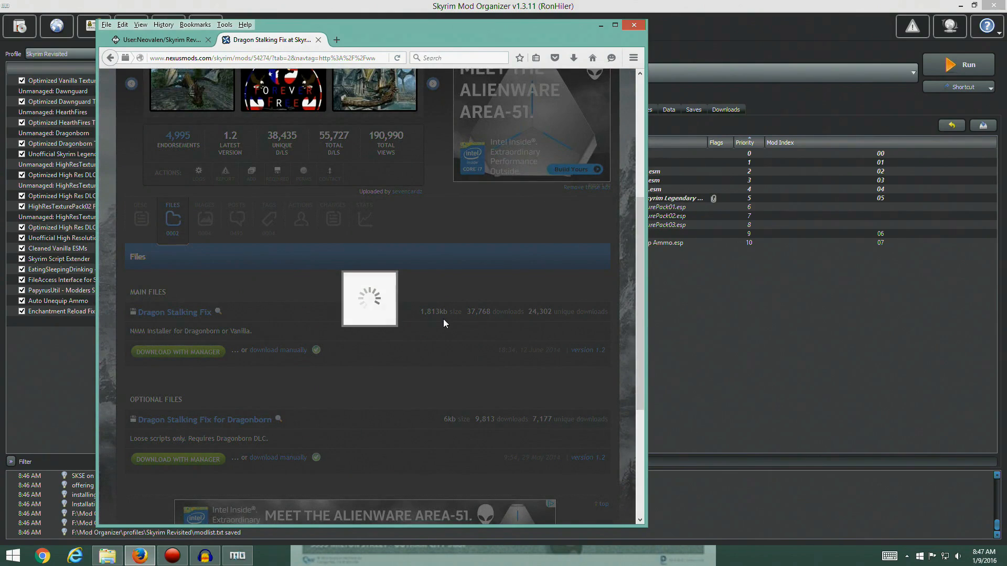
left_click(318, 41)
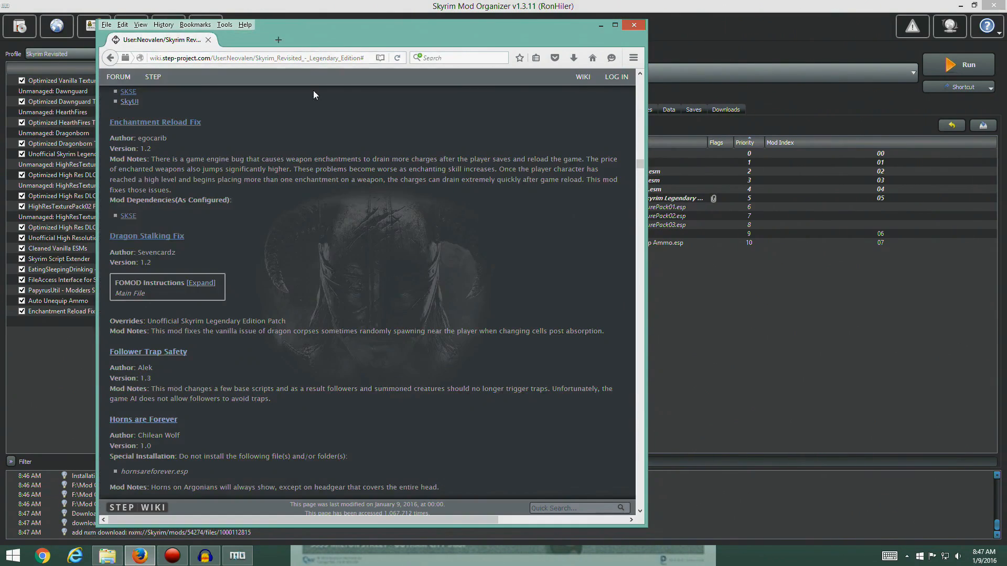
Expand the guide's FOMOD instructions for Dragon Stalking Fix, and launch the installer of its downloaded archive in Mod Organizer
left_click(195, 282)
left_click_drag(468, 25, 813, 20)
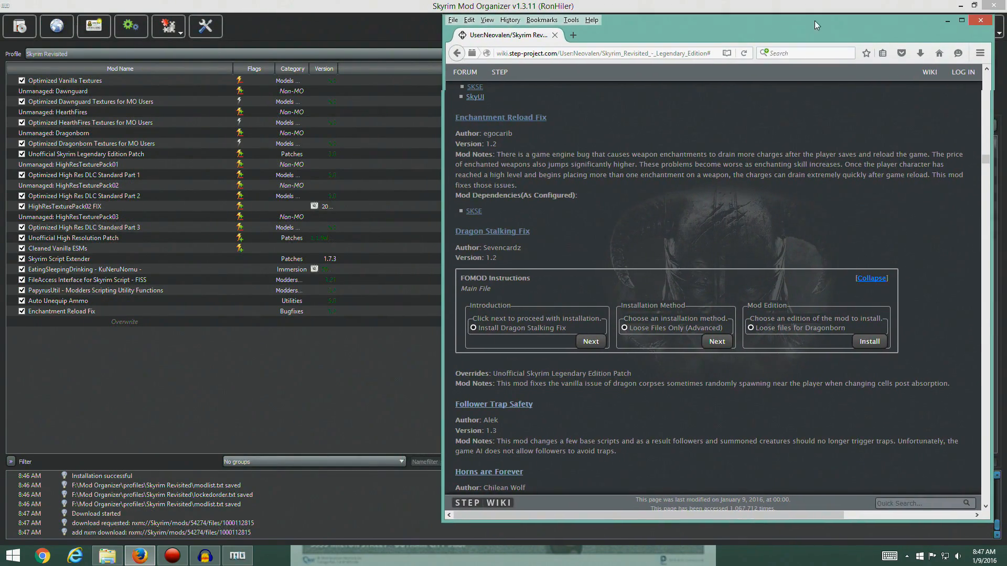
left_click(325, 365)
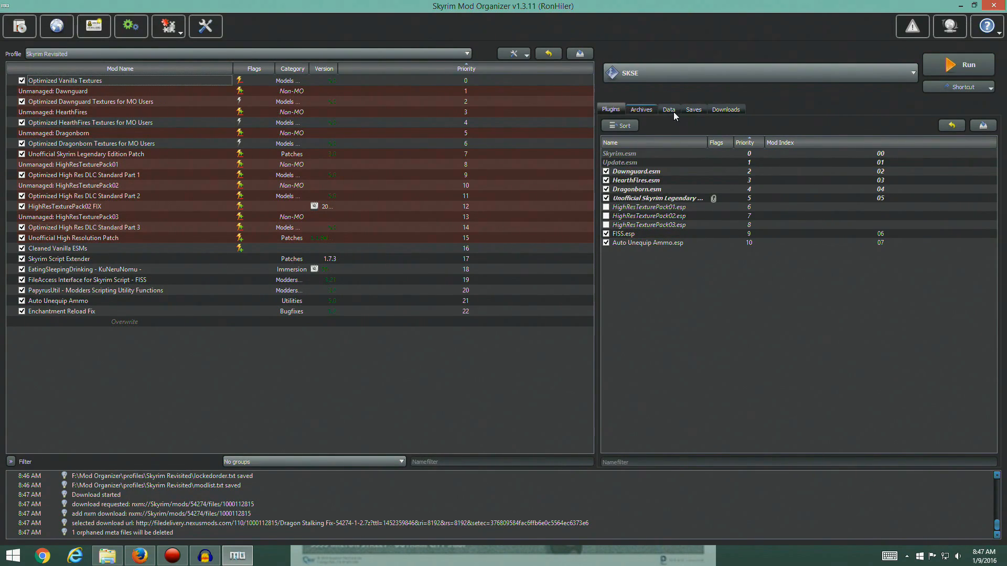
left_click(736, 110)
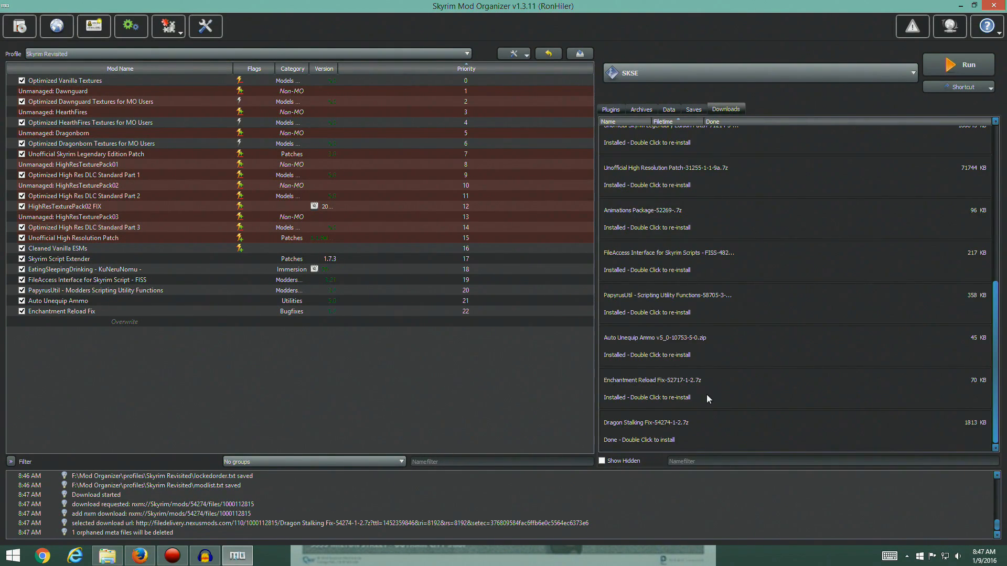
double_click(648, 430)
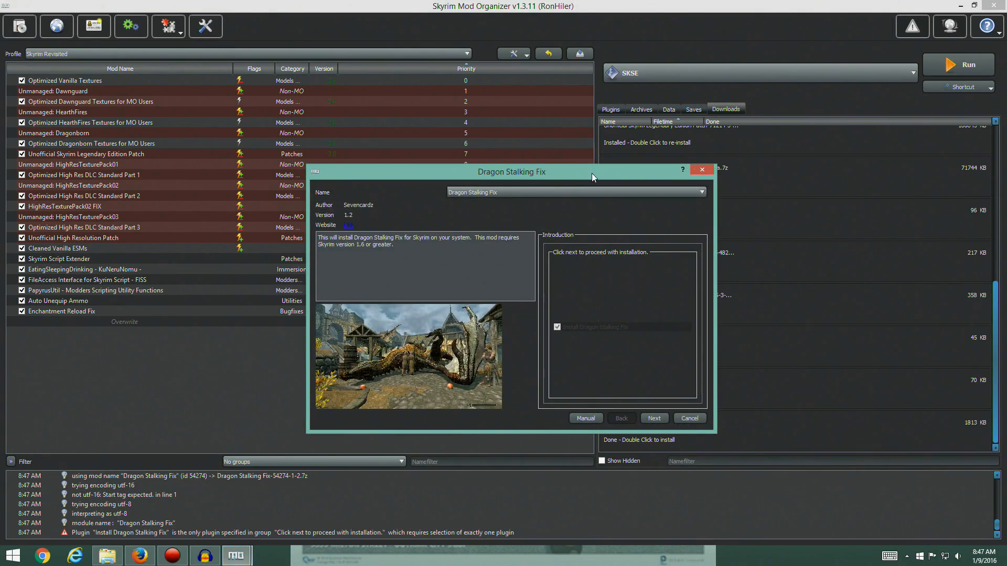
left_click_drag(599, 169, 366, 108)
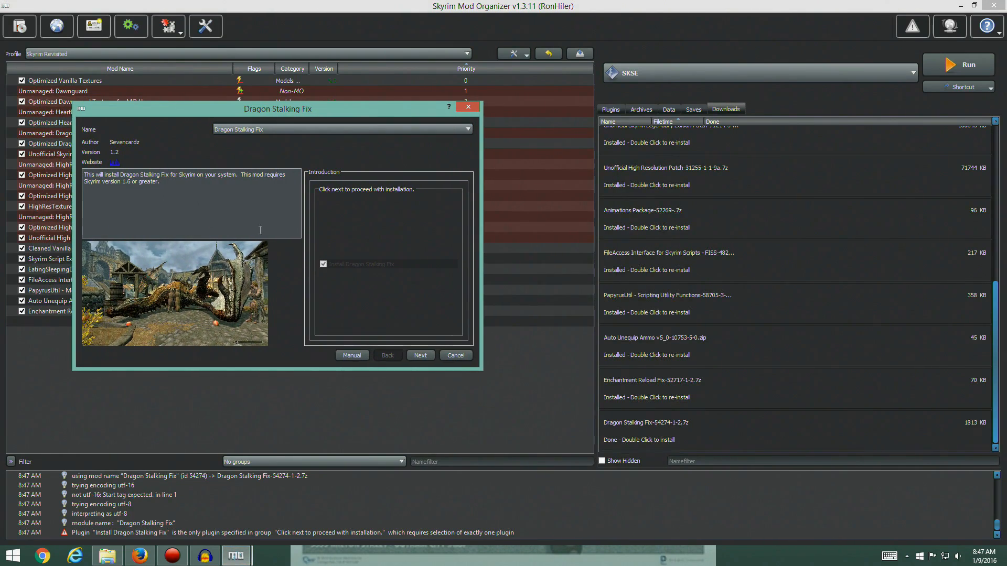
Install Dragon Stalking Fix with Loose Files Only (Advanced) and Loose files for Dragonborn as the guide instructs, enable it, and display the plugin list
key("alt+Tab")
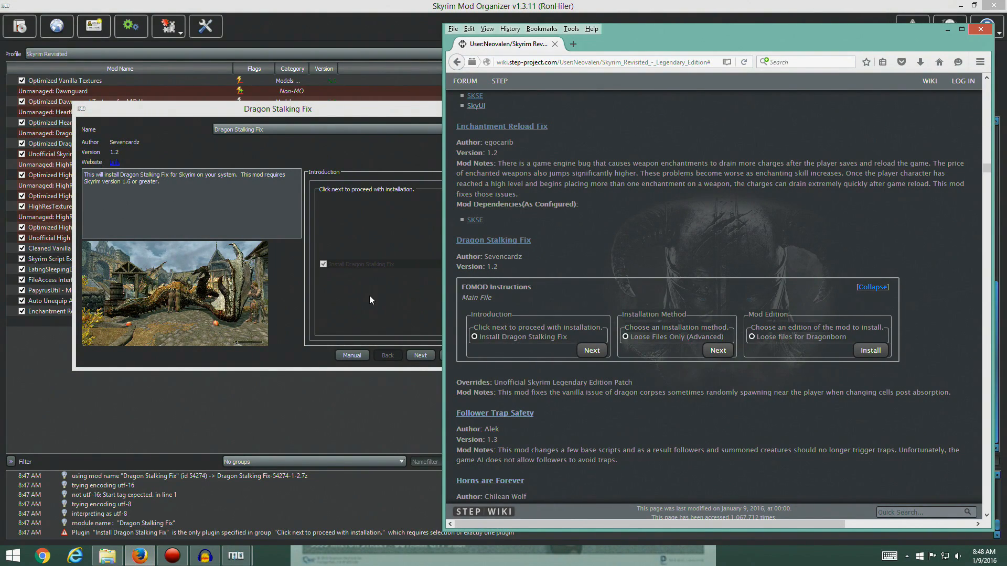
left_click(407, 302)
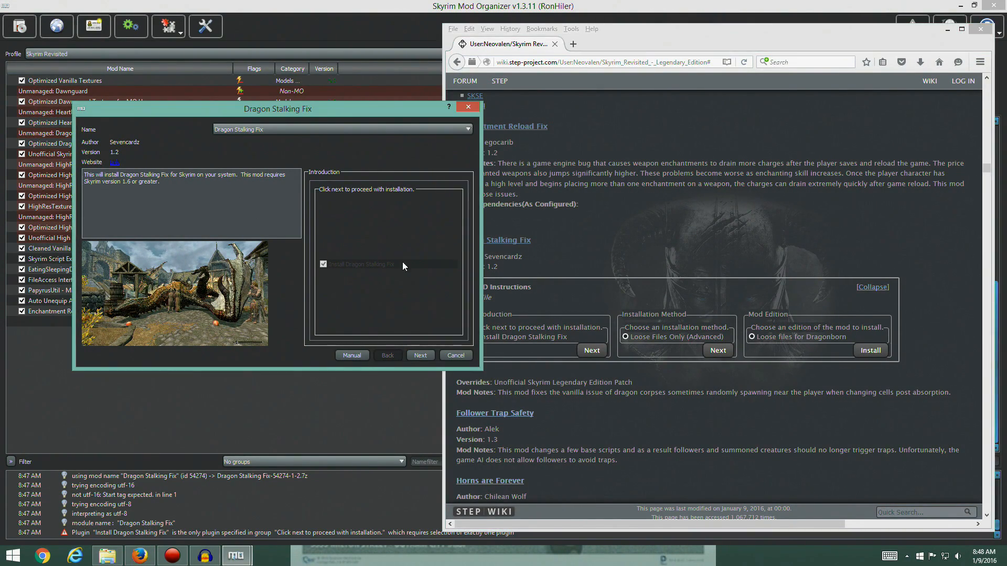
left_click(412, 355)
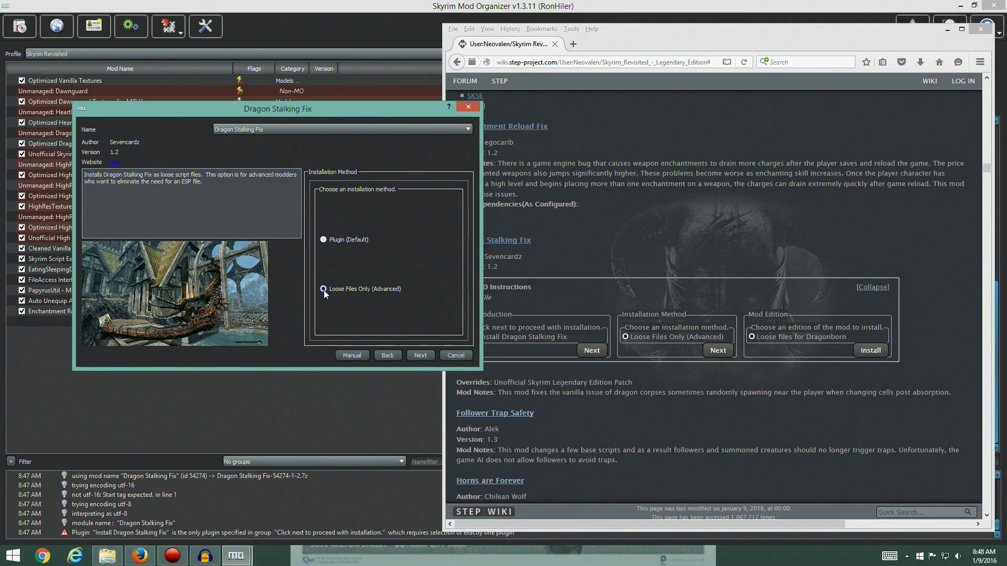
left_click(426, 356)
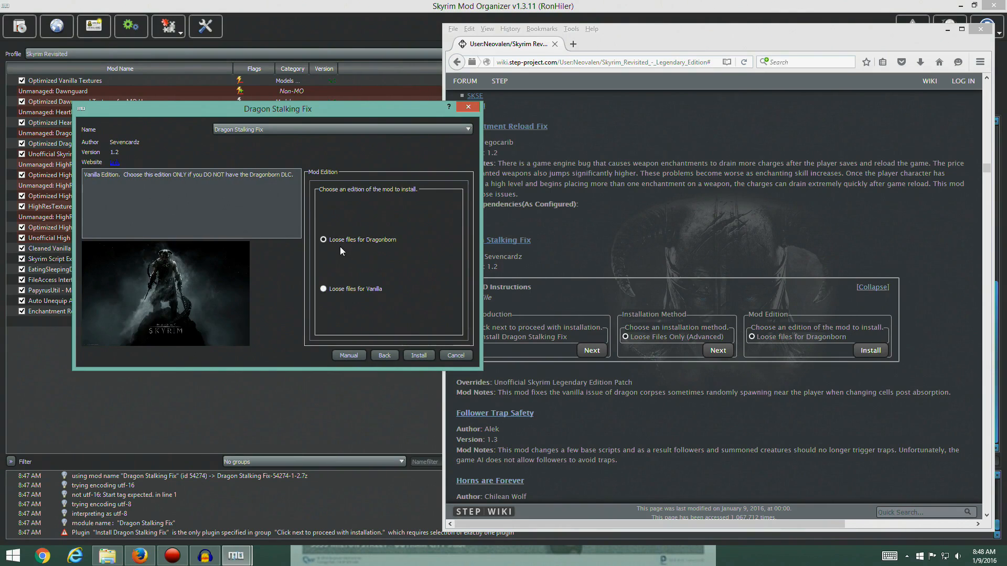
left_click(420, 356)
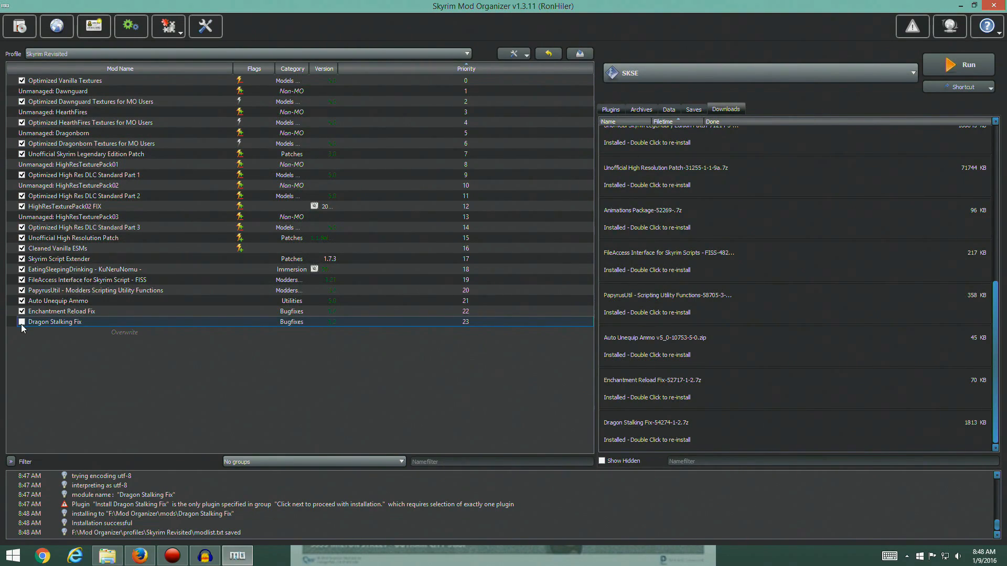
left_click(21, 322)
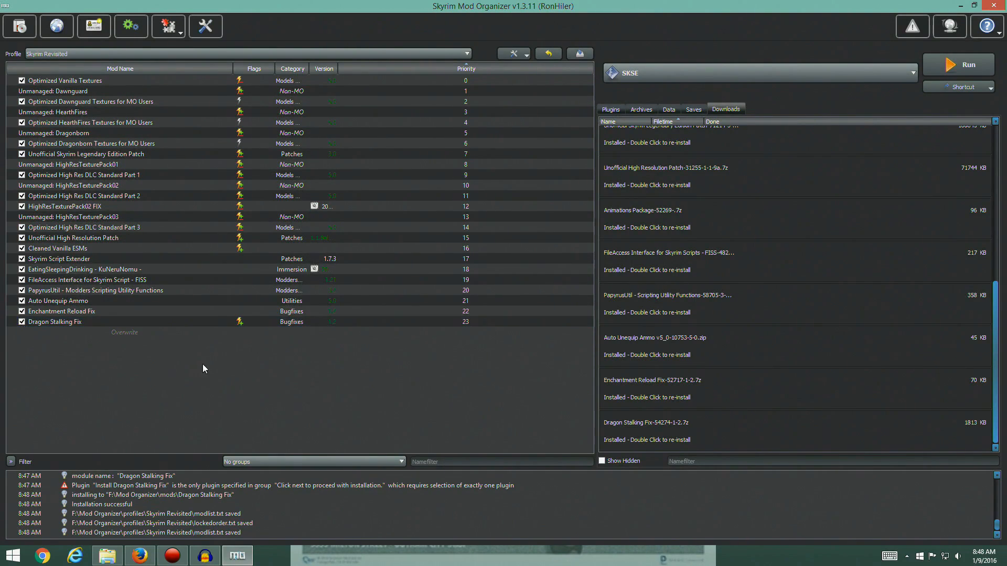
left_click(615, 111)
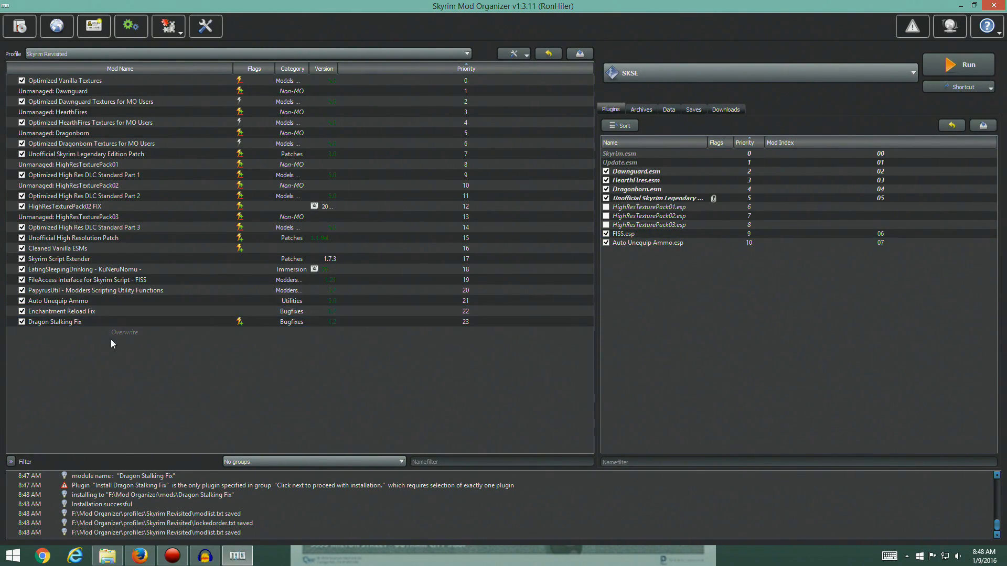
Switch back to the guide in Firefox and open the files list of the Follower Trap Safety mod on Nexus Mods
left_click(237, 556)
left_click(236, 559)
left_click(140, 555)
left_click_drag(725, 35, 584, 14)
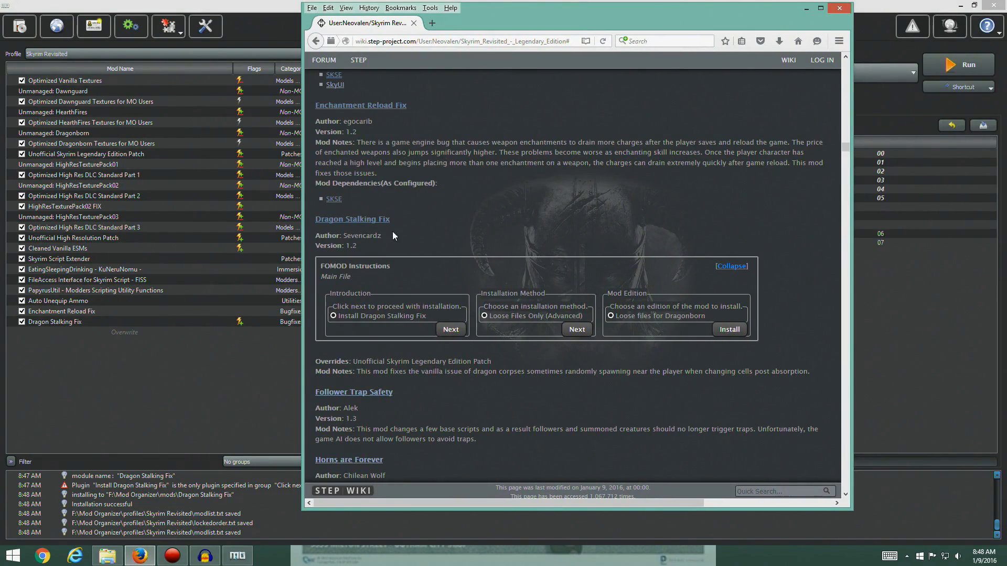
scroll(422, 250, "down", 4)
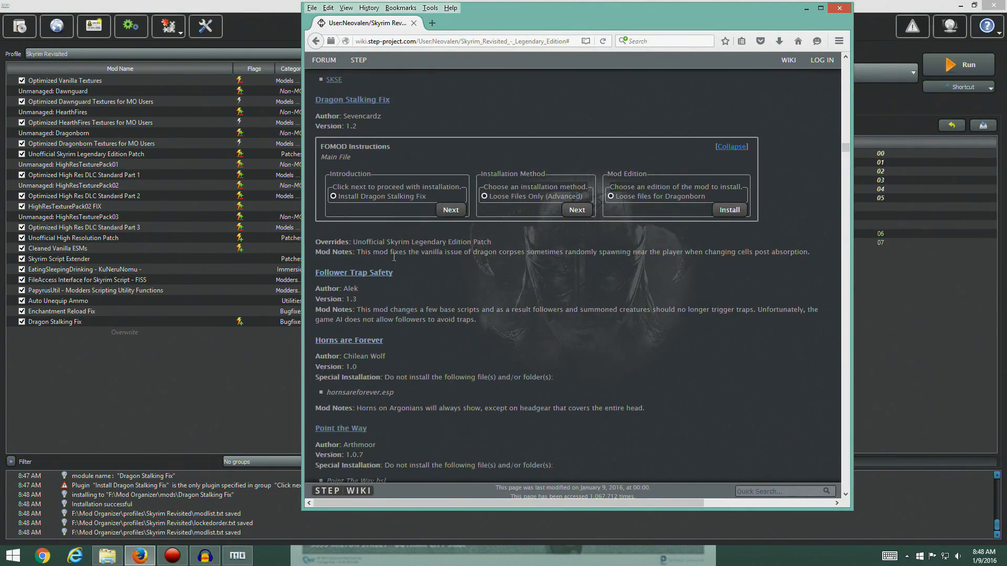
scroll(410, 288, "down", 2)
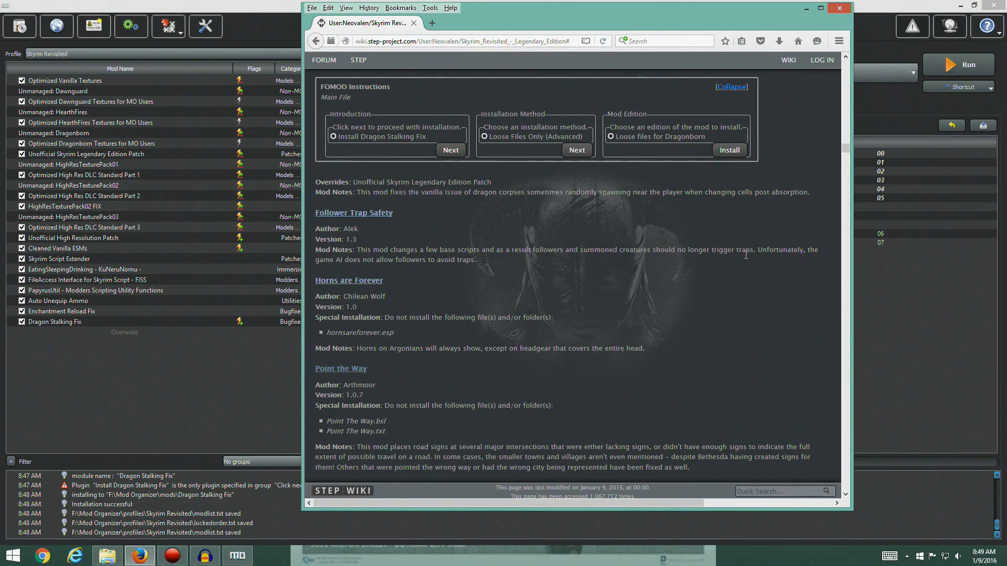
left_click(340, 213)
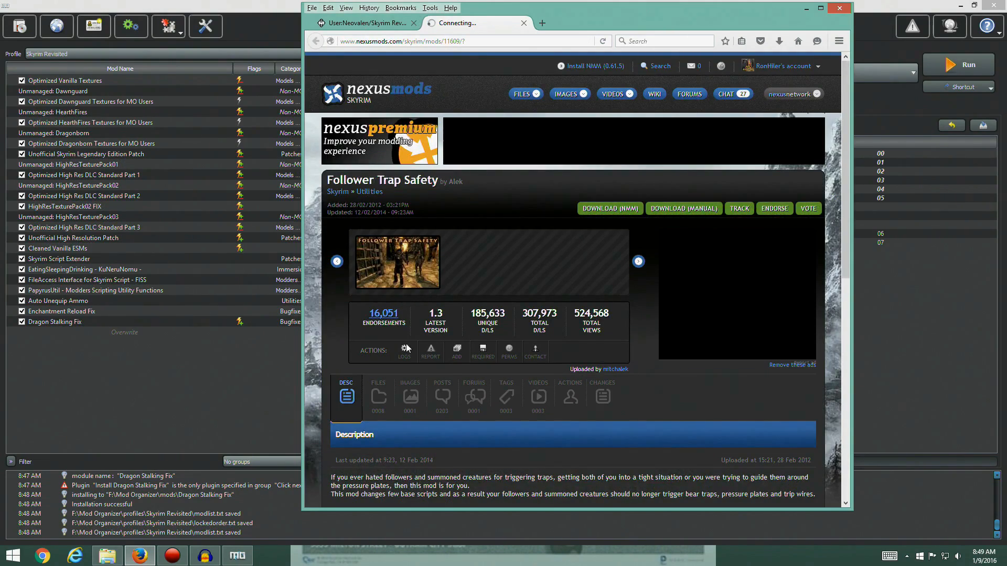
scroll(423, 336, "down", 3)
scroll(423, 336, "up", 4)
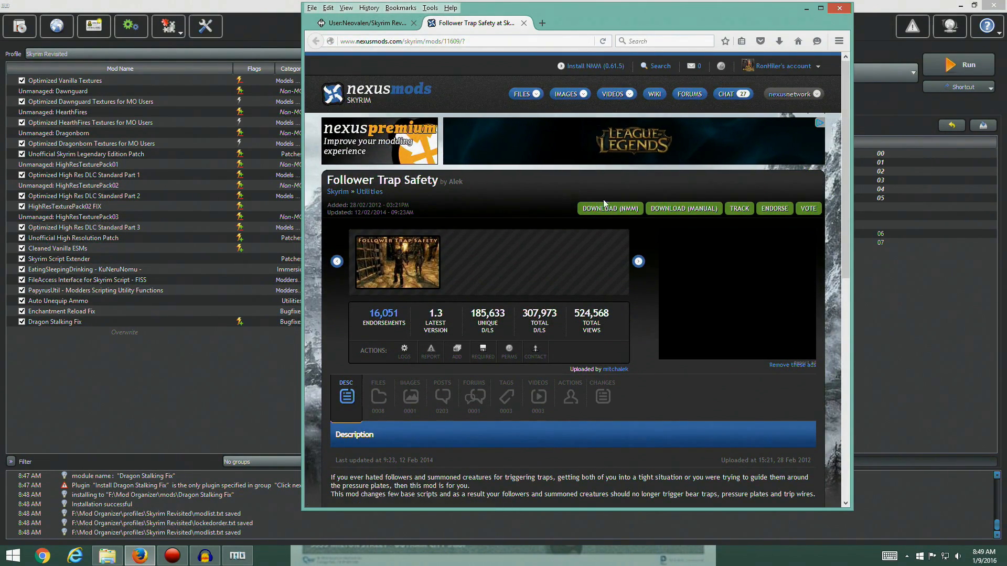
left_click(383, 397)
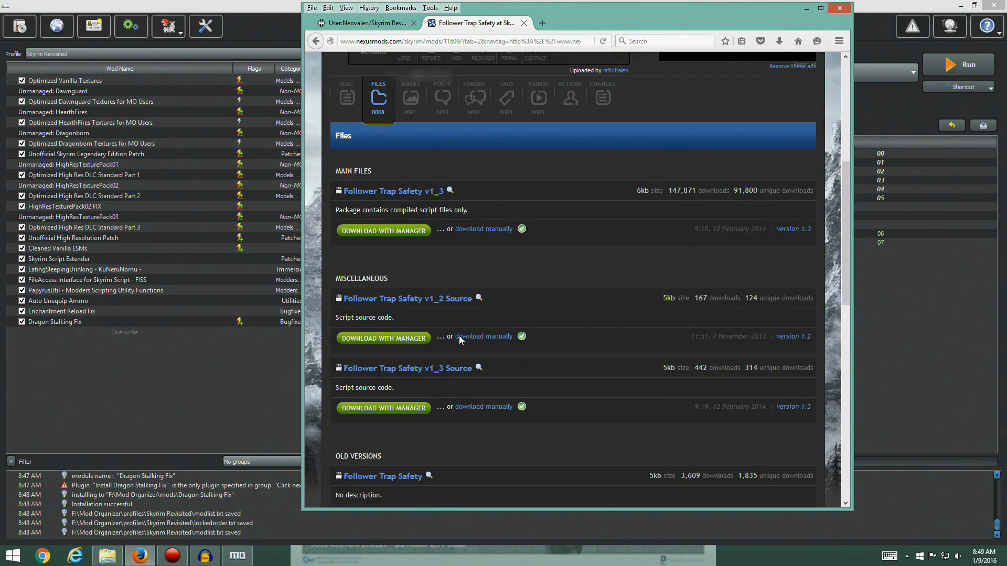
Compare Follower Trap Safety's version with the guide, download the v1_3 main file with the mod manager, and close its Nexus page
scroll(492, 270, "up", 4)
scroll(464, 267, "down", 1)
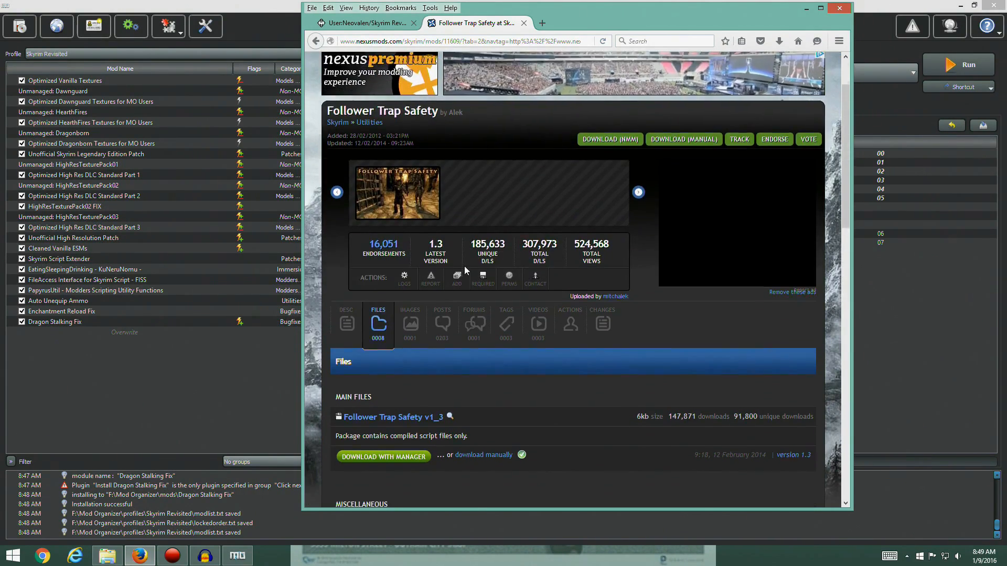
left_click(367, 23)
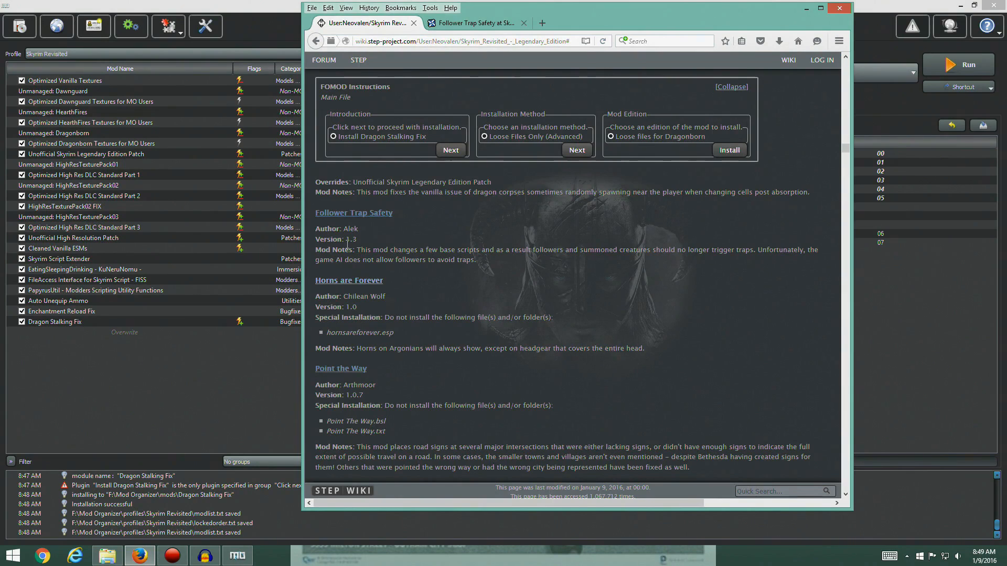
left_click(472, 23)
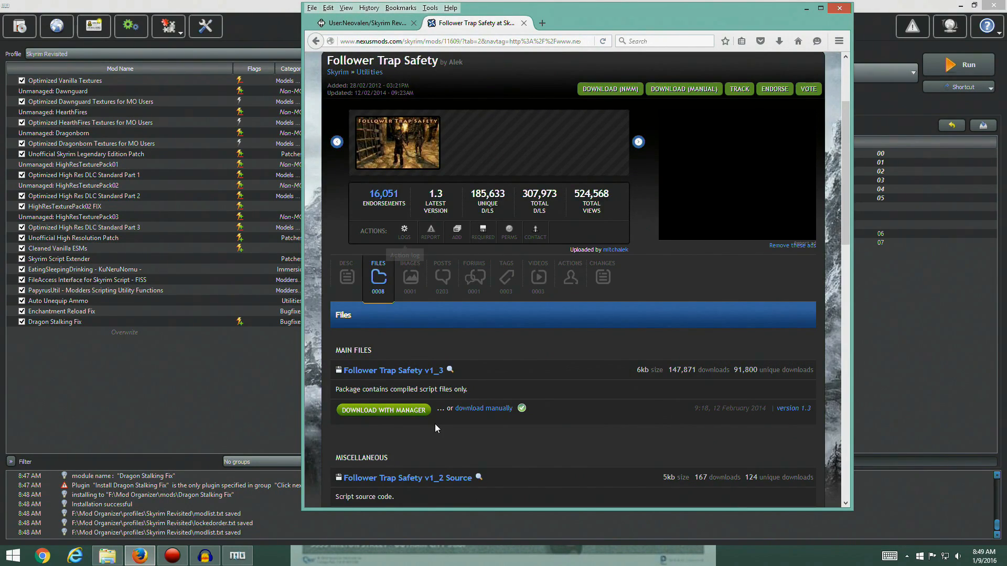
scroll(453, 429, "down", 4)
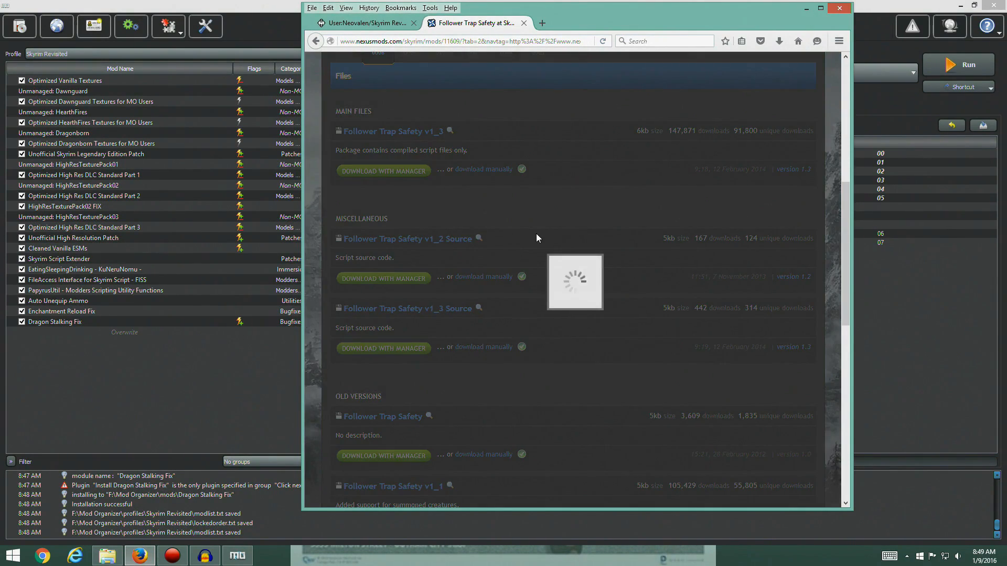
left_click(840, 8)
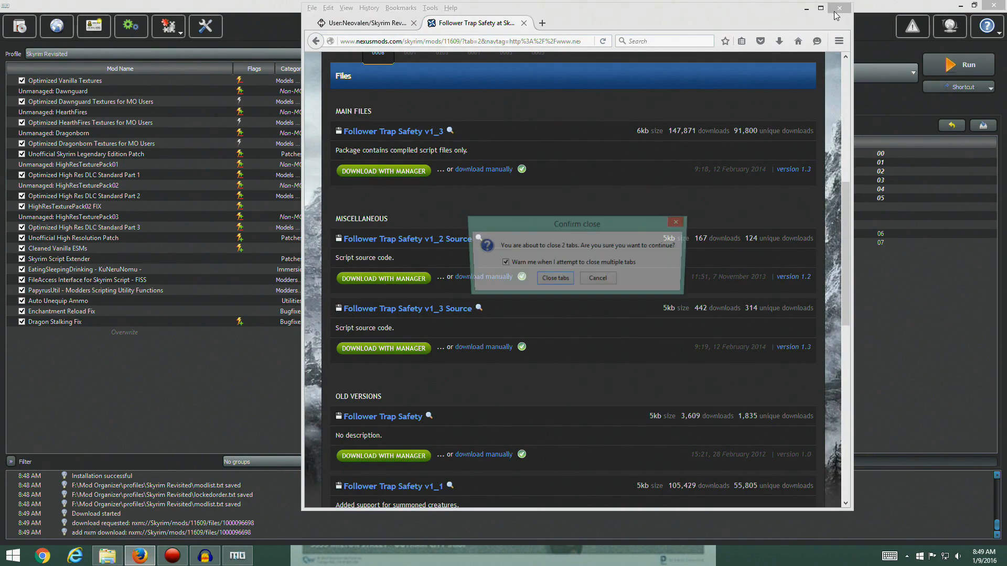
left_click(599, 280)
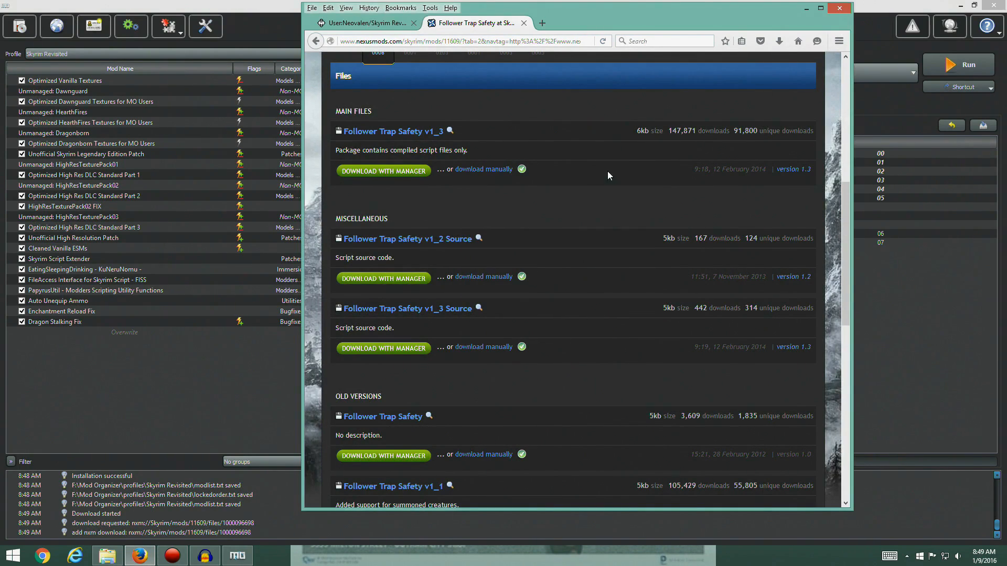
left_click(523, 23)
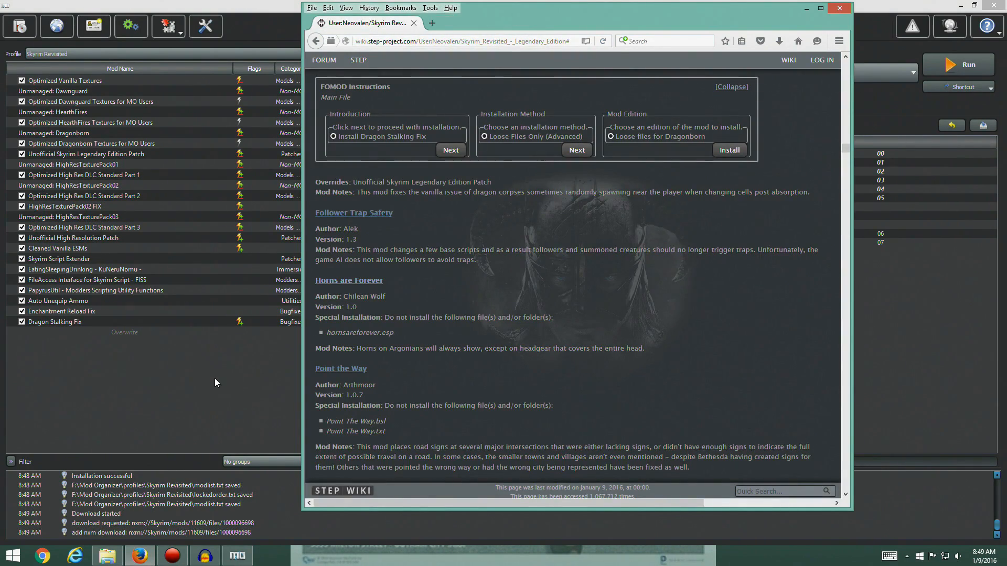
Switch to Mod Organizer, install the downloaded Follower Trap Safety archive after checking the guide, enable the mod, and display the plugin list
left_click(215, 378)
left_click(724, 110)
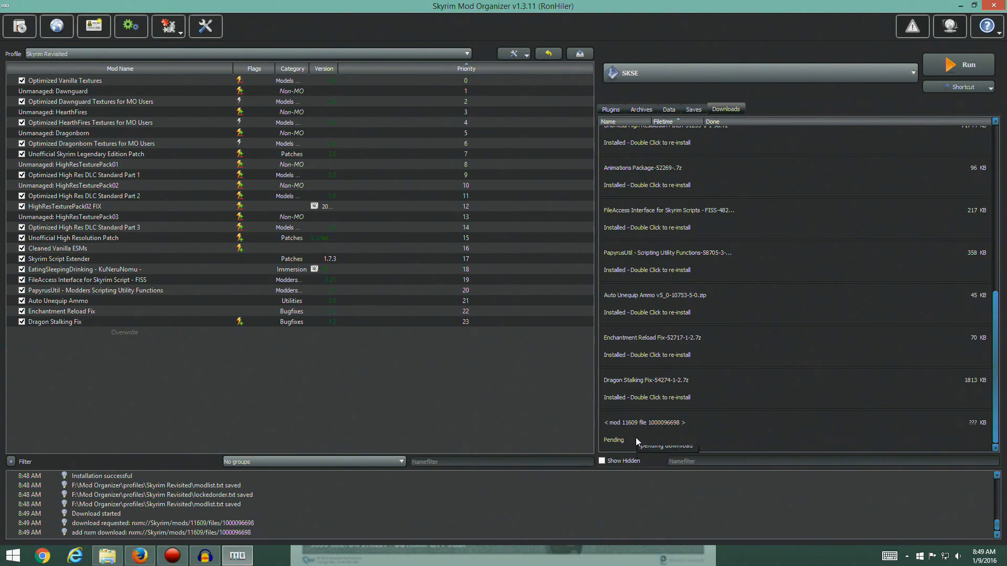
double_click(643, 424)
left_click(525, 319)
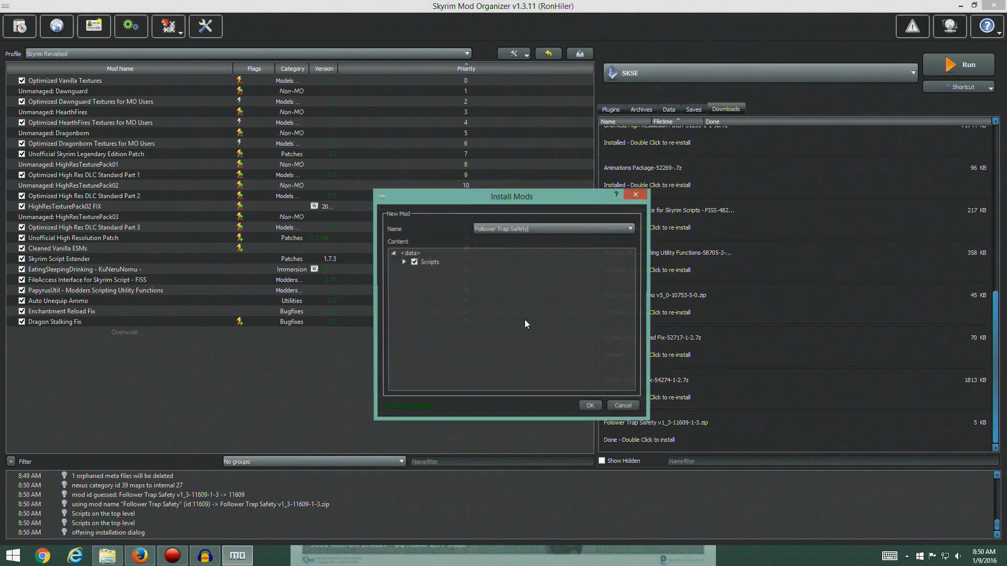
left_click(139, 555)
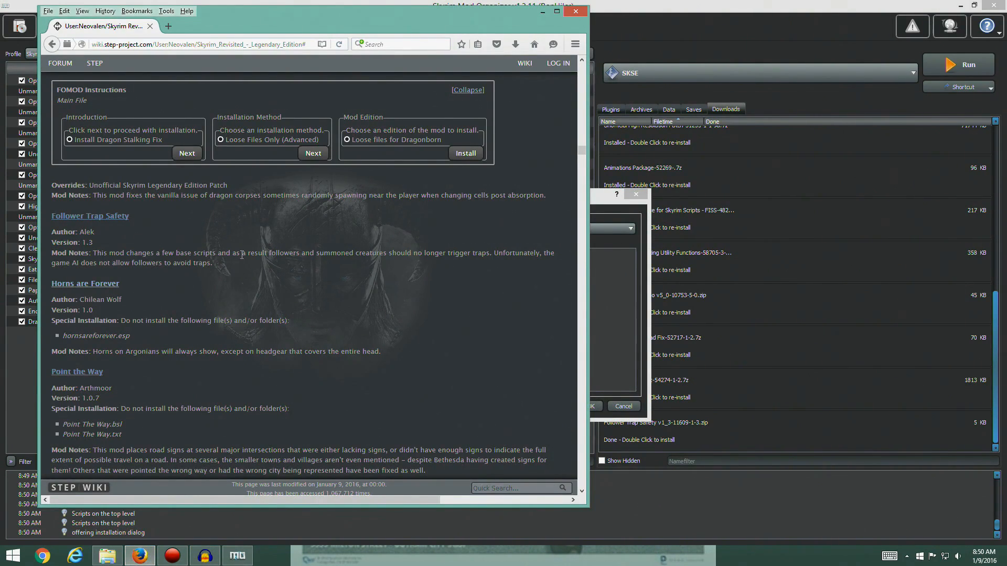
left_click(636, 339)
left_click(588, 407)
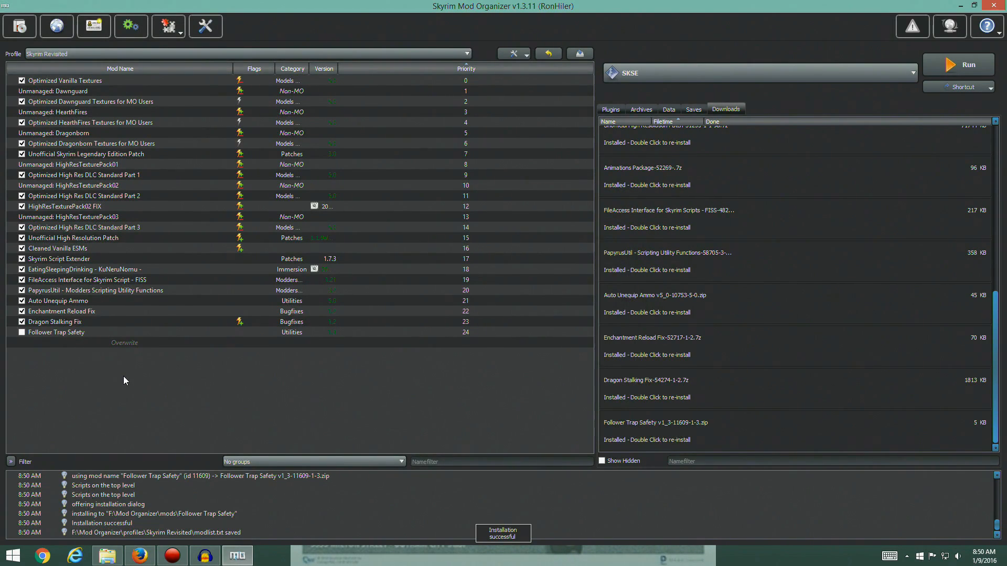
left_click(22, 333)
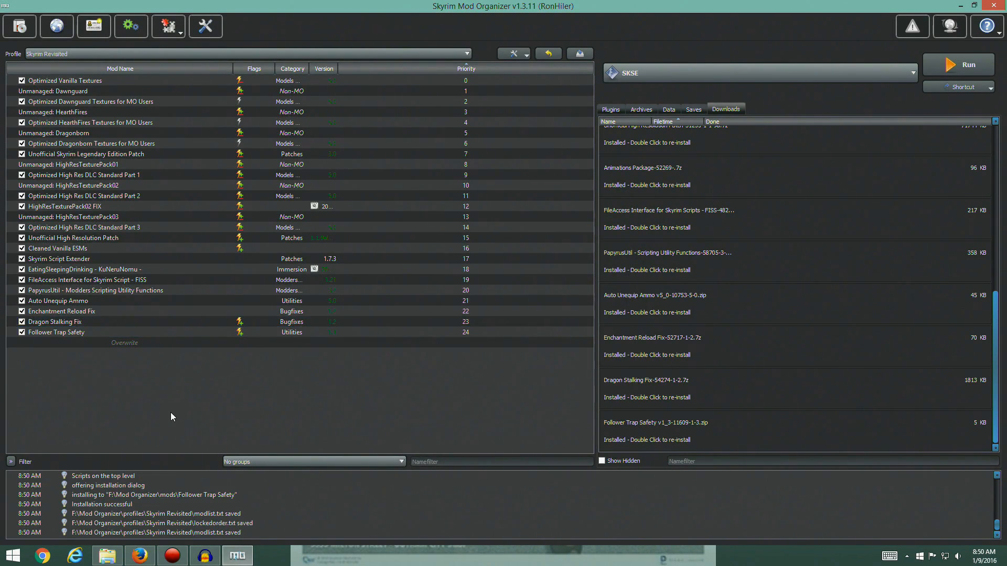
left_click(618, 111)
Switch back to the guide in Firefox, collapse the Dragon Stalking Fix FOMOD instructions, and open the Horns are Forever files list on Nexus Mods
key("alt+Tab")
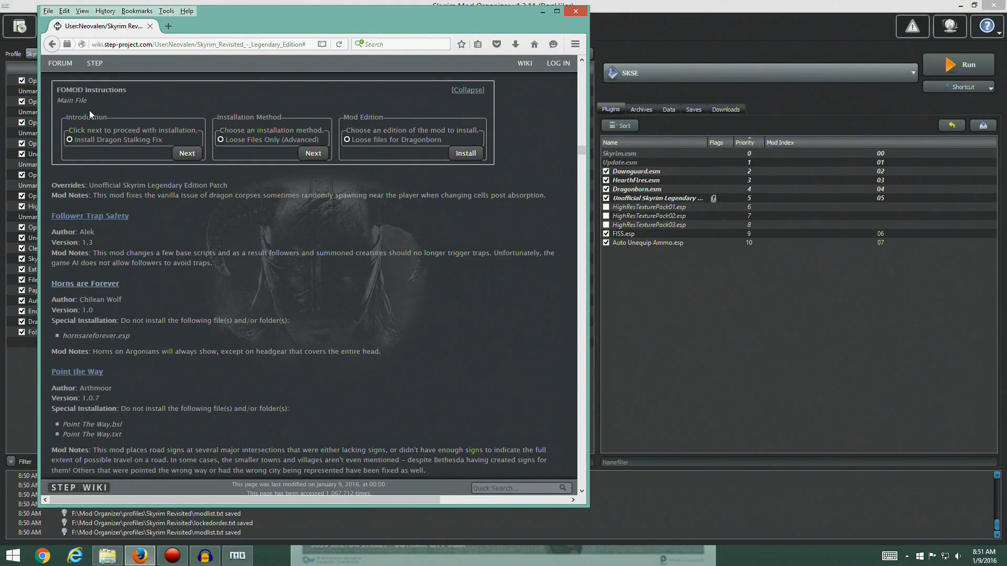
left_click(466, 90)
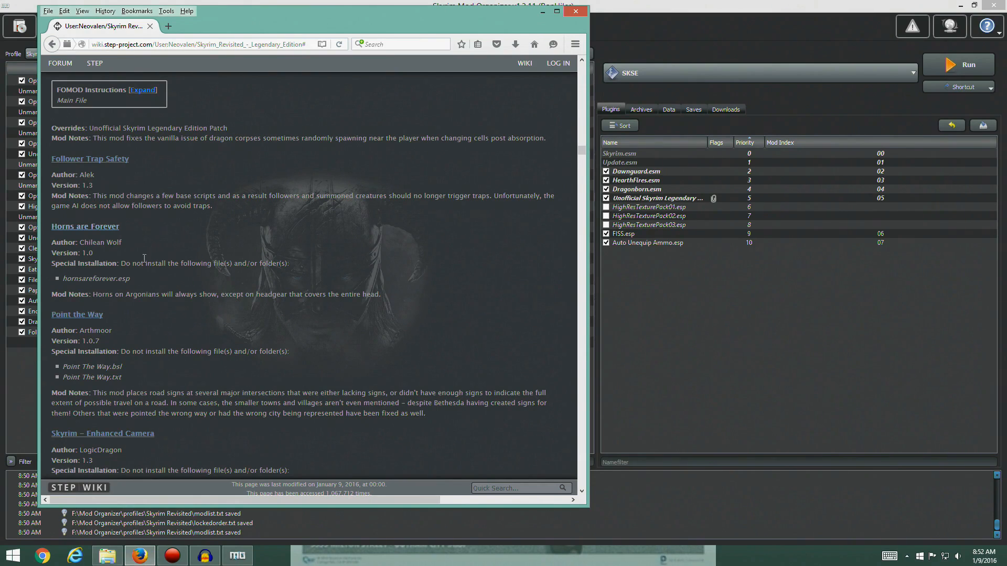
left_click(104, 228)
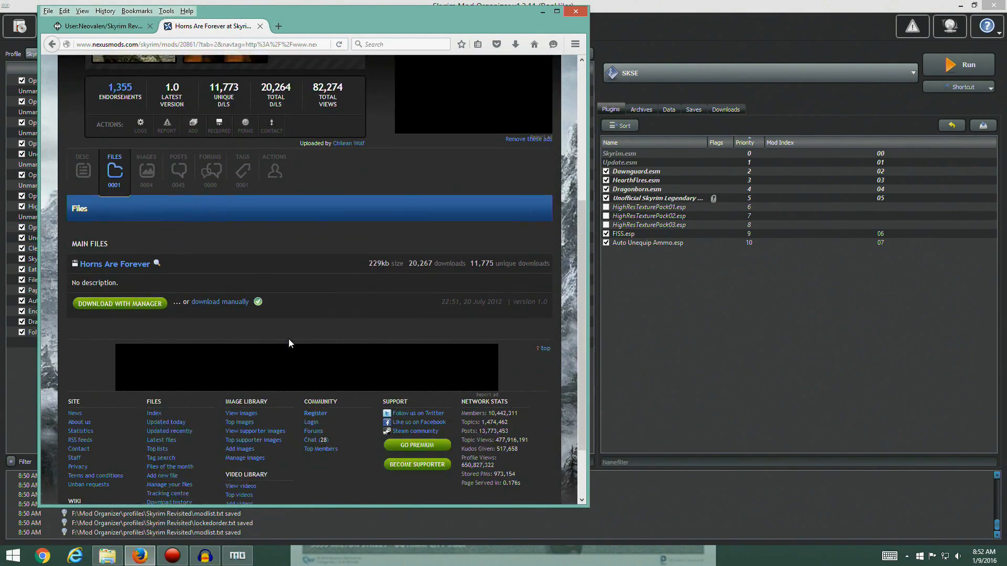
Download the Horns Are Forever main file with the mod manager, check it in Mod Organizer's downloads, and close its Nexus page in Firefox
left_click(139, 294)
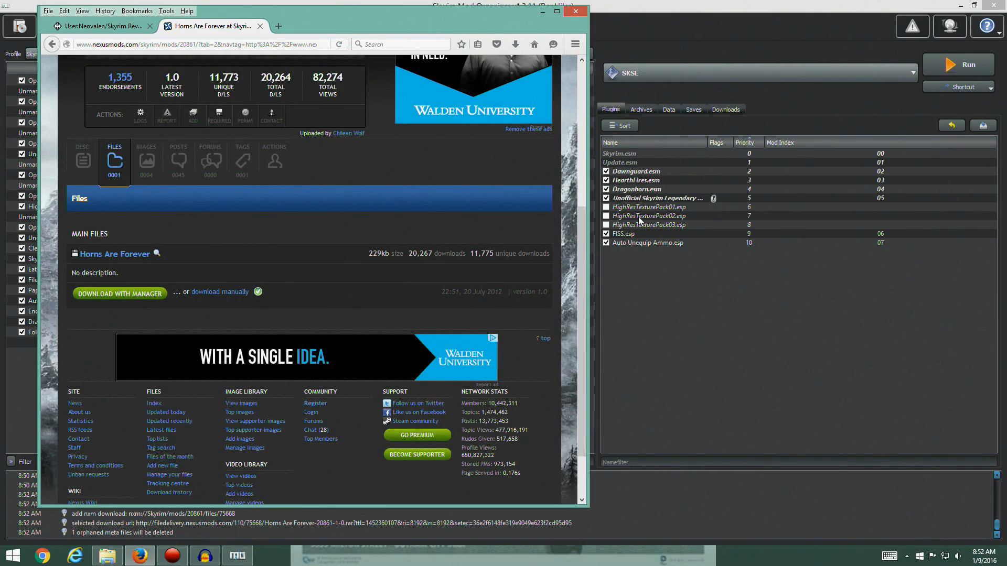
left_click(729, 127)
left_click(725, 109)
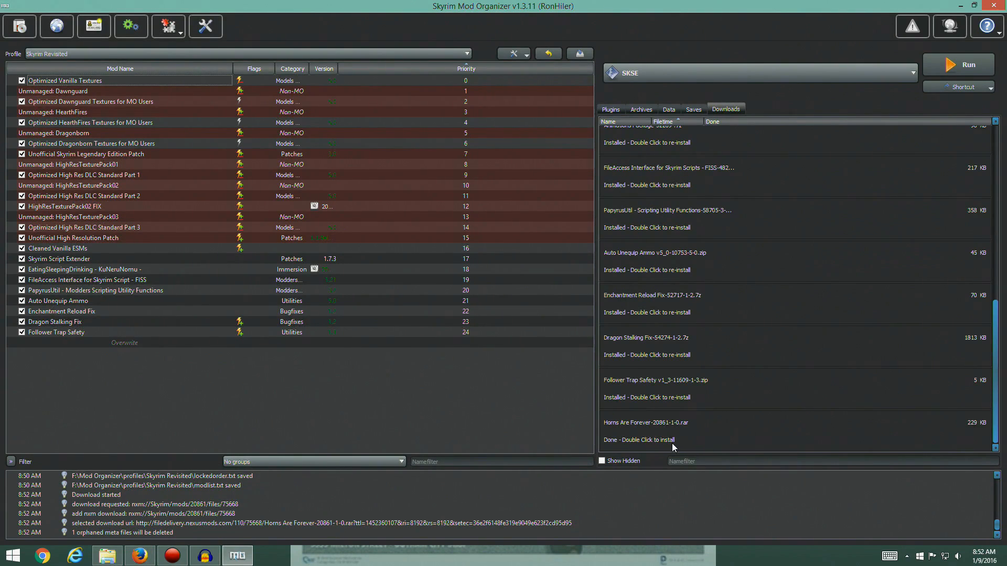
left_click(140, 556)
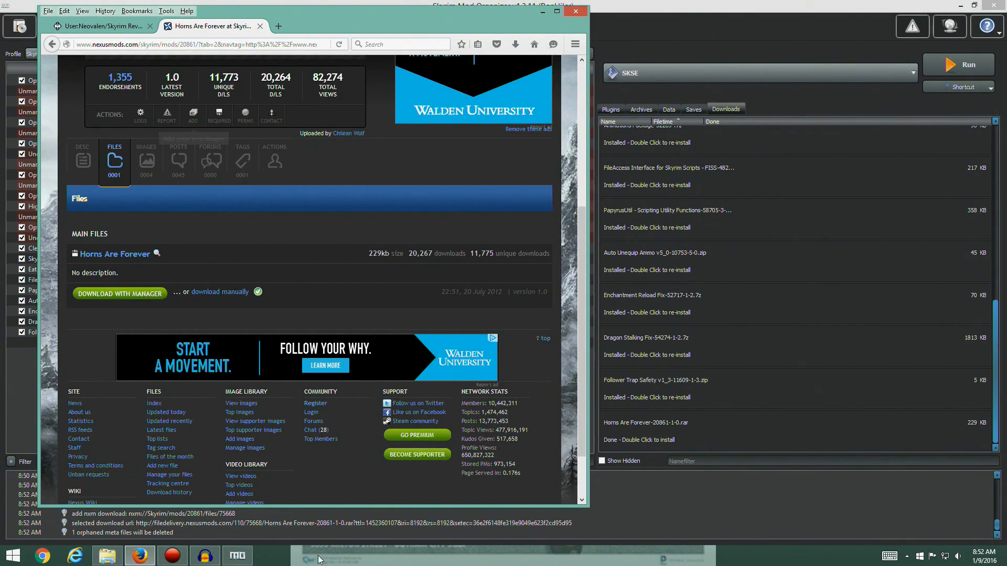
left_click(260, 26)
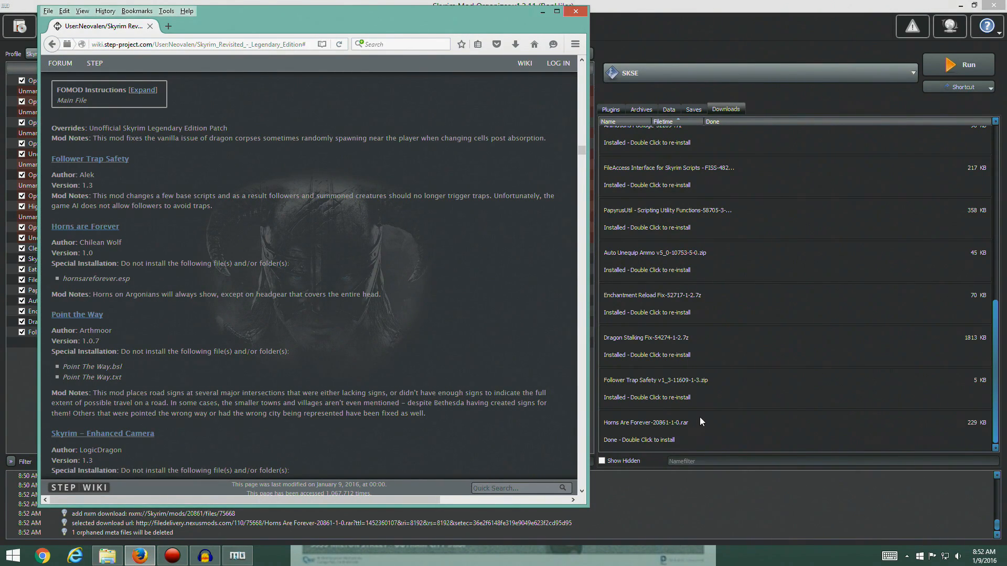
Launch the Horns Are Forever installer in Mod Organizer and exclude hornsareforever.esp and readme.txt, checking the guide's special installation note
double_click(663, 426)
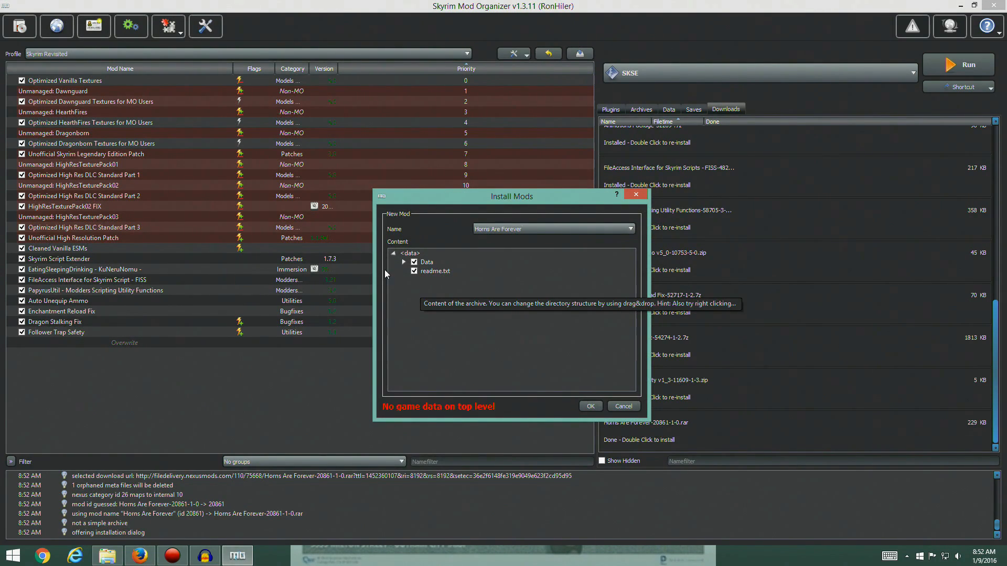
left_click(404, 262)
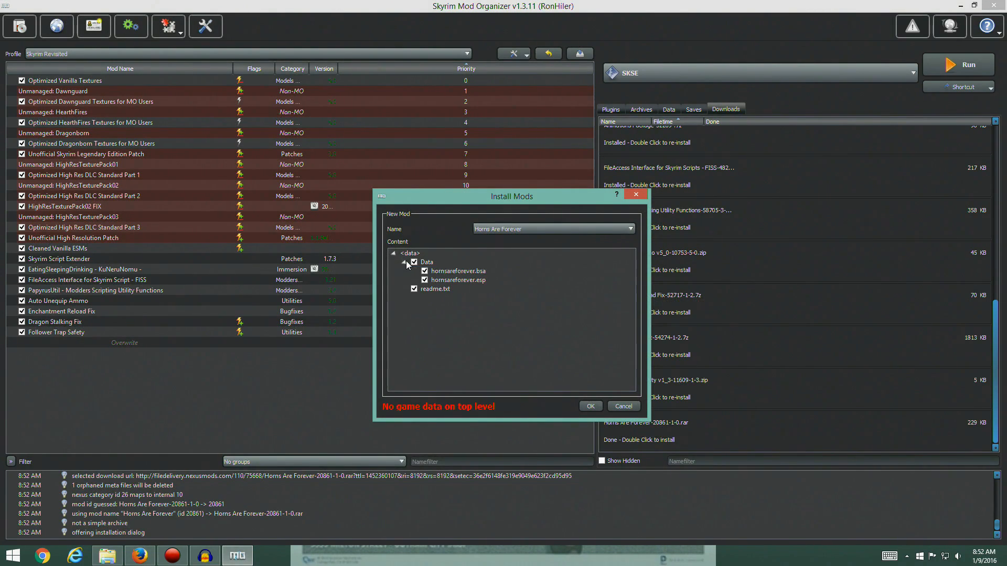
left_click(425, 280)
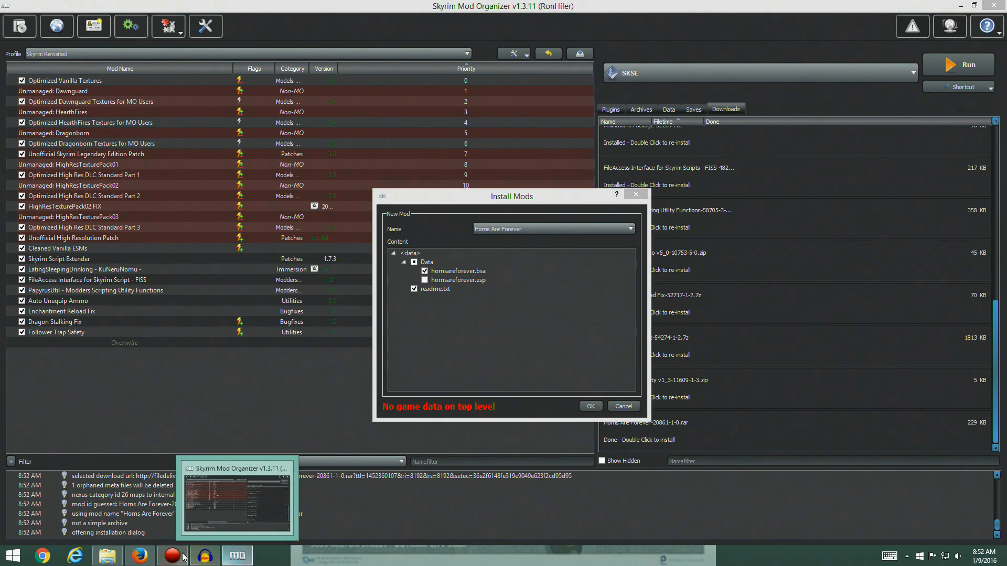
left_click(140, 555)
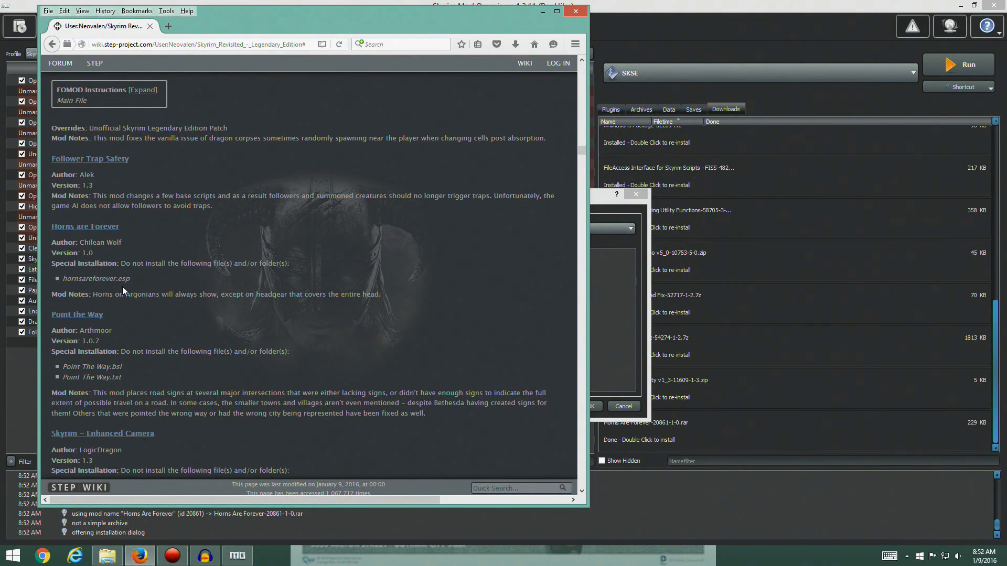
left_click(624, 336)
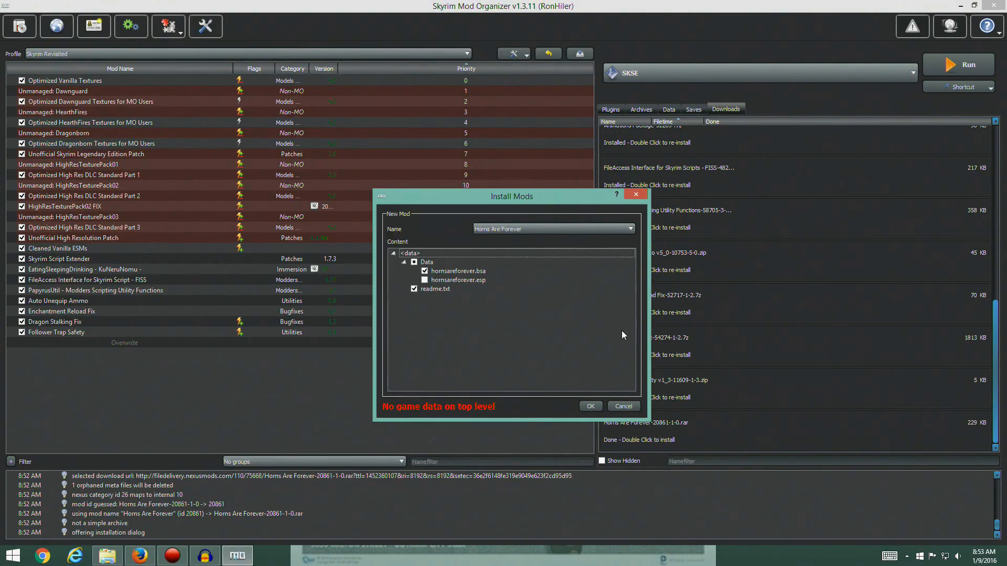
left_click_drag(566, 200, 499, 178)
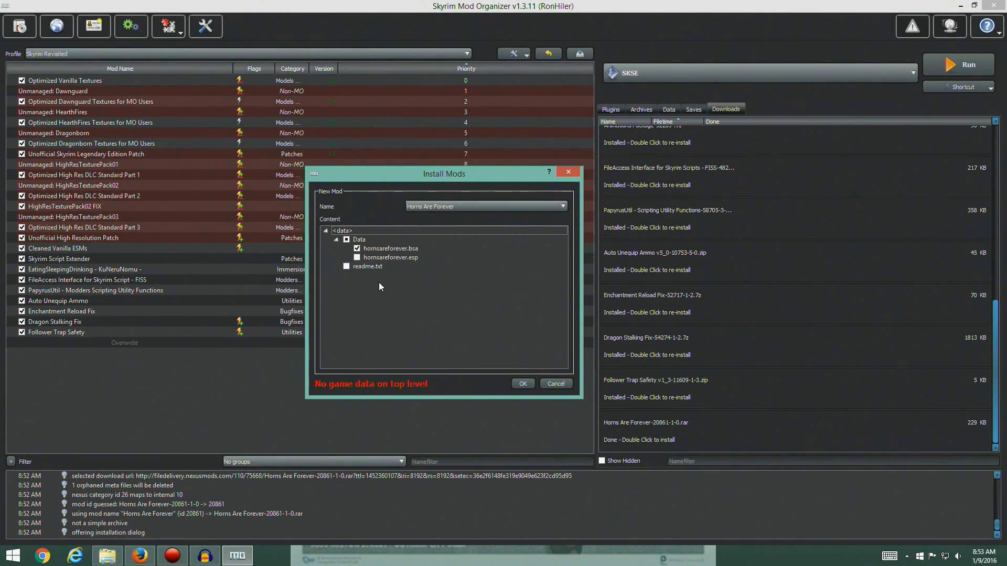
left_click(346, 267)
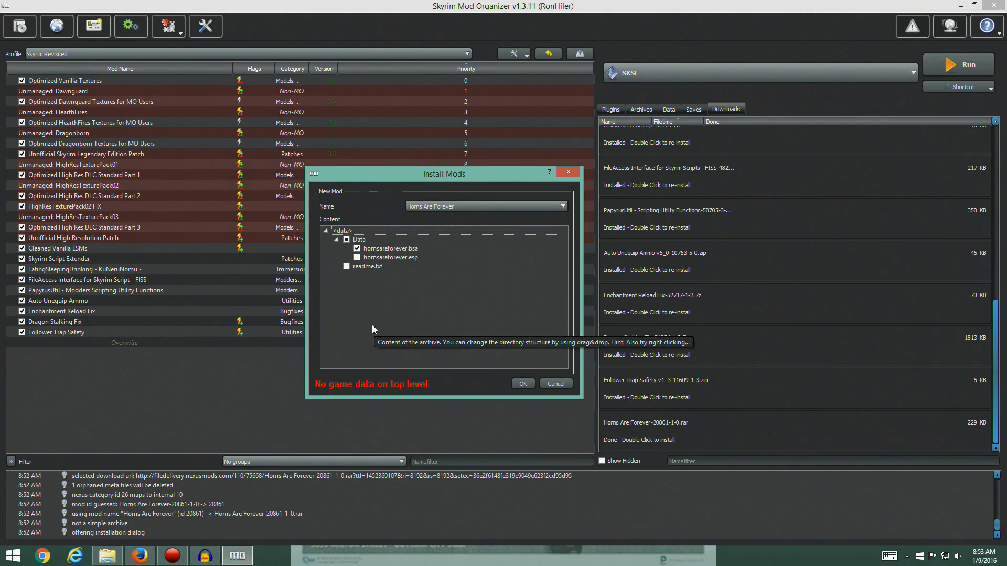
Set the archive's Data folder as the data directory, install Horns Are Forever, and enable it in the mod list
left_click(355, 239)
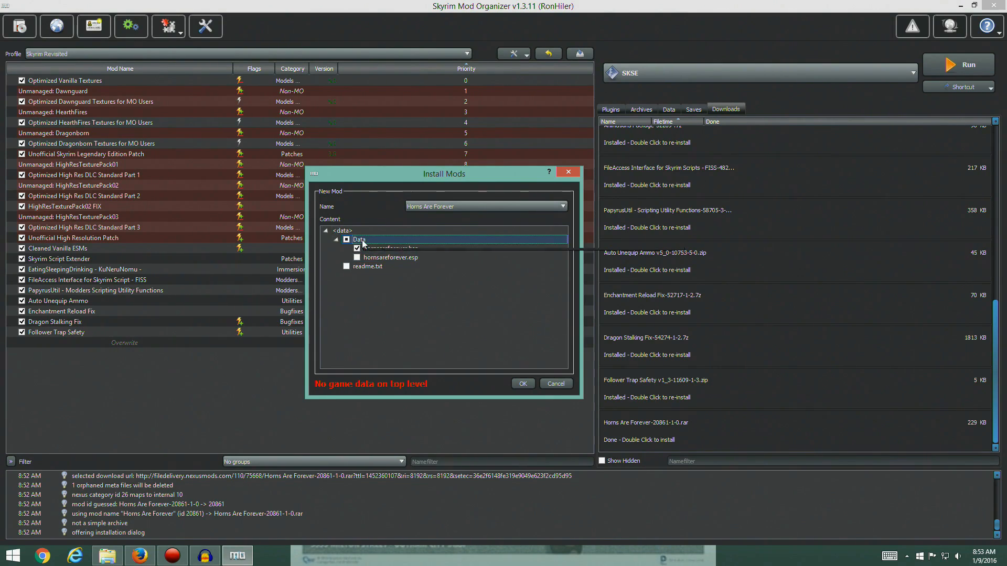
right_click(360, 241)
left_click(344, 323)
right_click(357, 238)
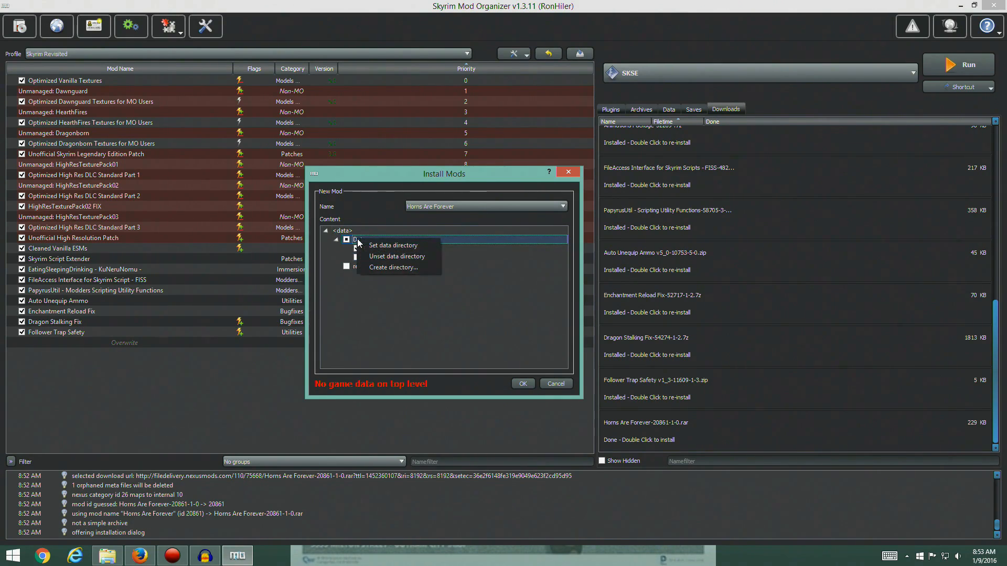
left_click(380, 245)
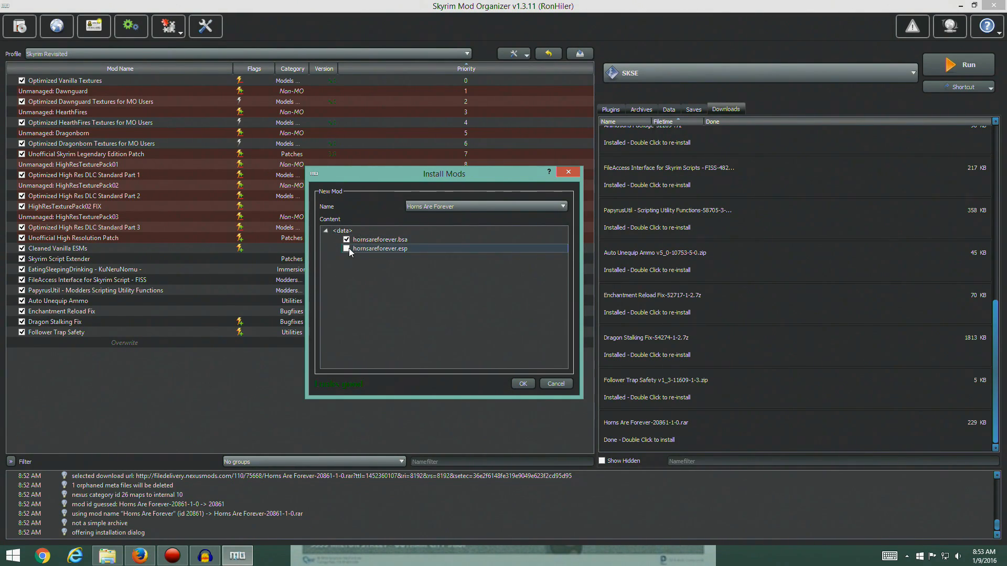
left_click(519, 385)
left_click(21, 343)
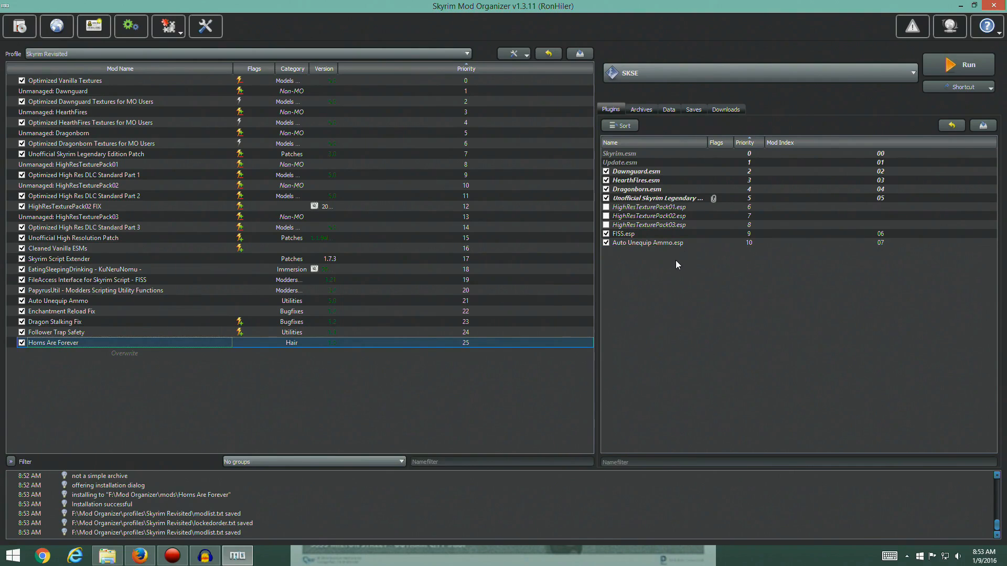
Switch back to the guide in Firefox and open the Nexus page of the Point the Way mod
key("alt+Tab")
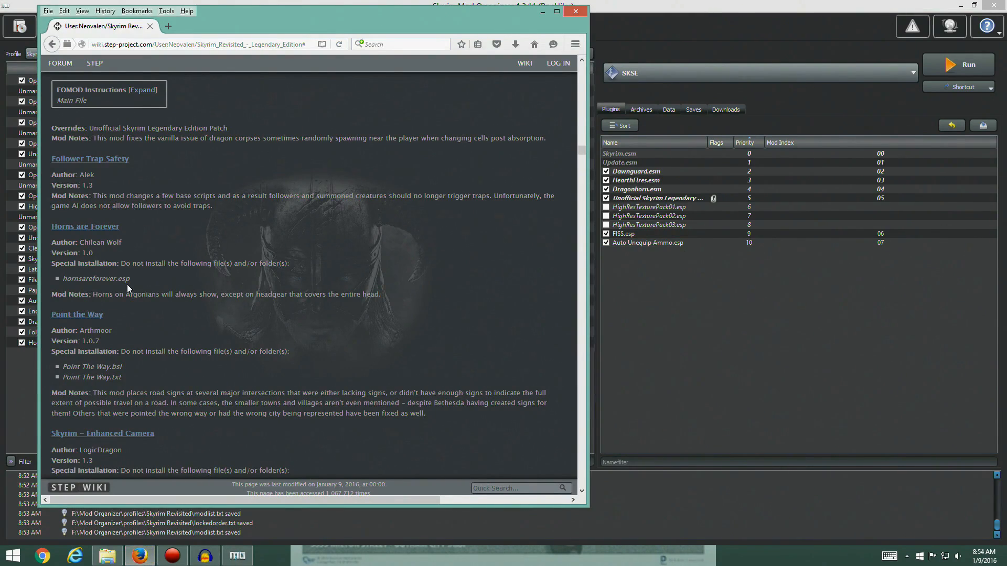
scroll(270, 268, "down", 4)
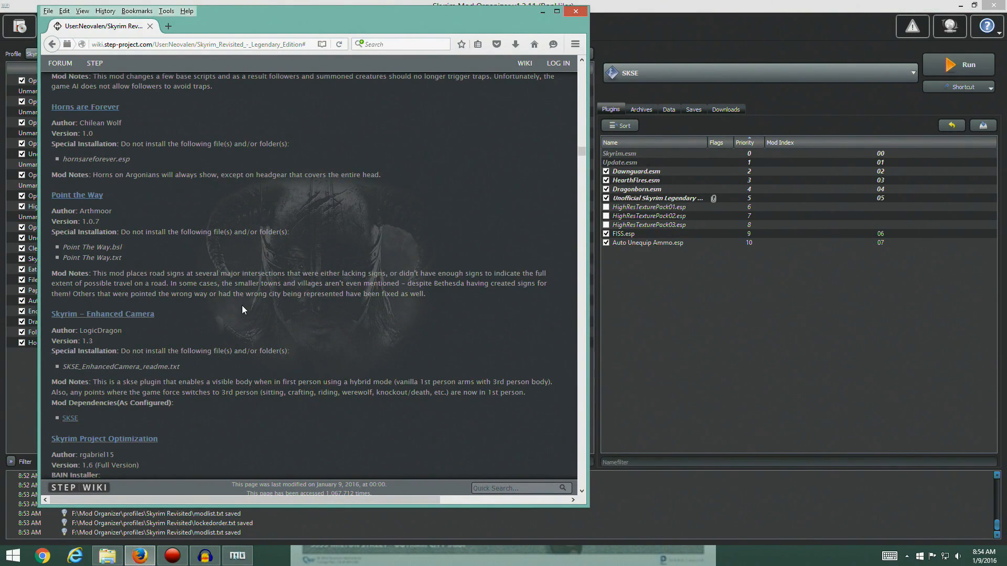
scroll(243, 310, "down", 2)
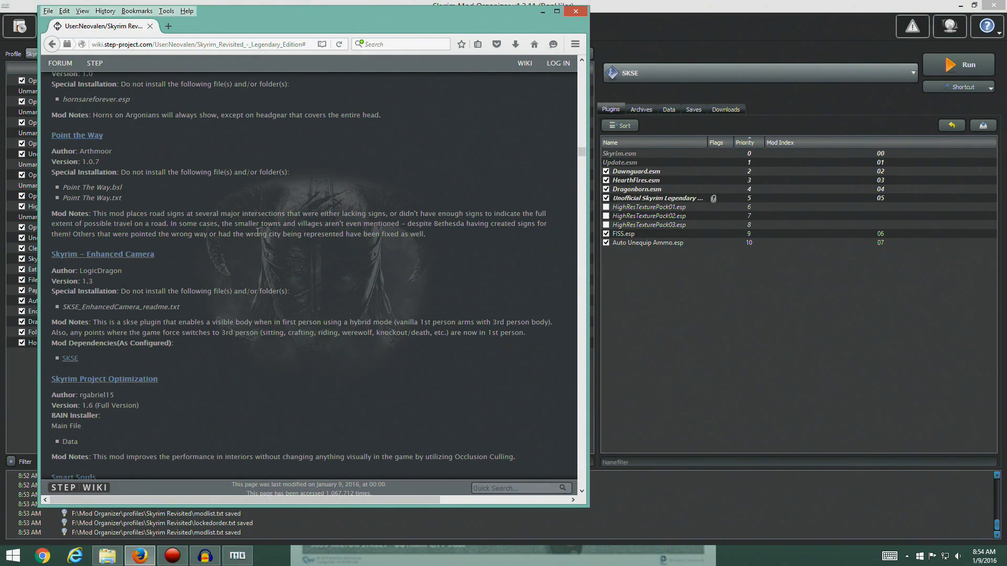
left_click(87, 136)
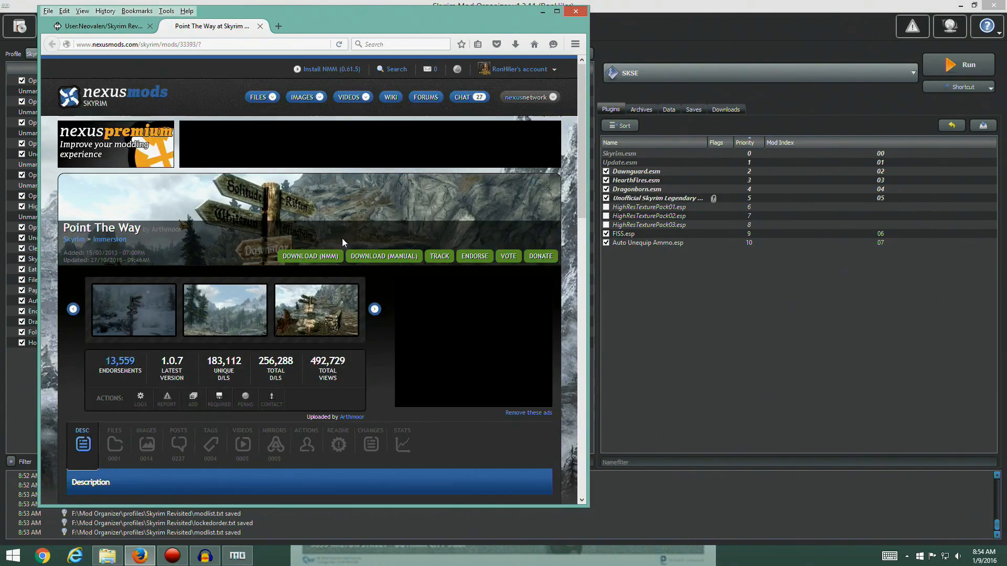
Compare Point The Way's latest version on Nexus Mods with the version listed in the guide
left_click_drag(252, 16, 474, 39)
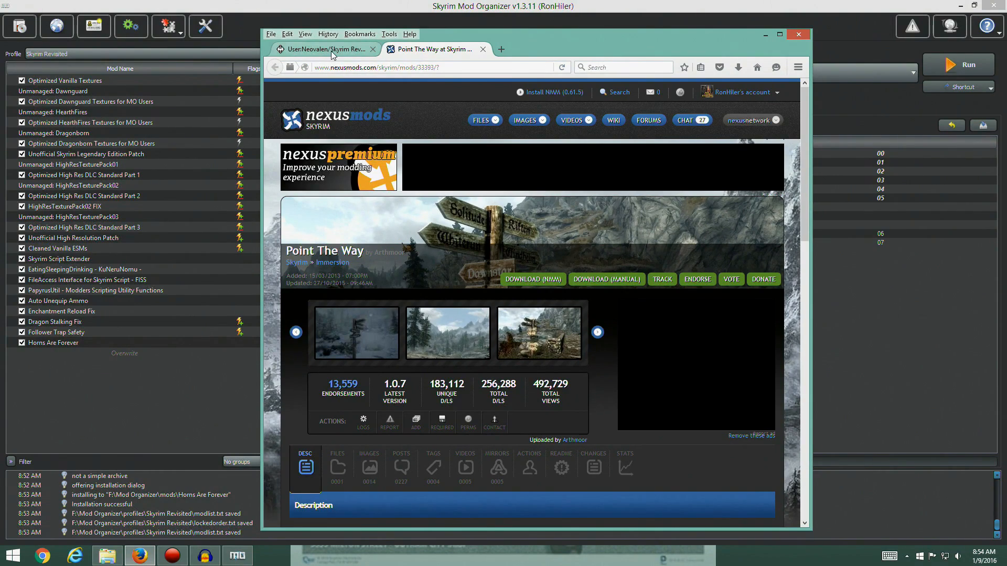
left_click(331, 51)
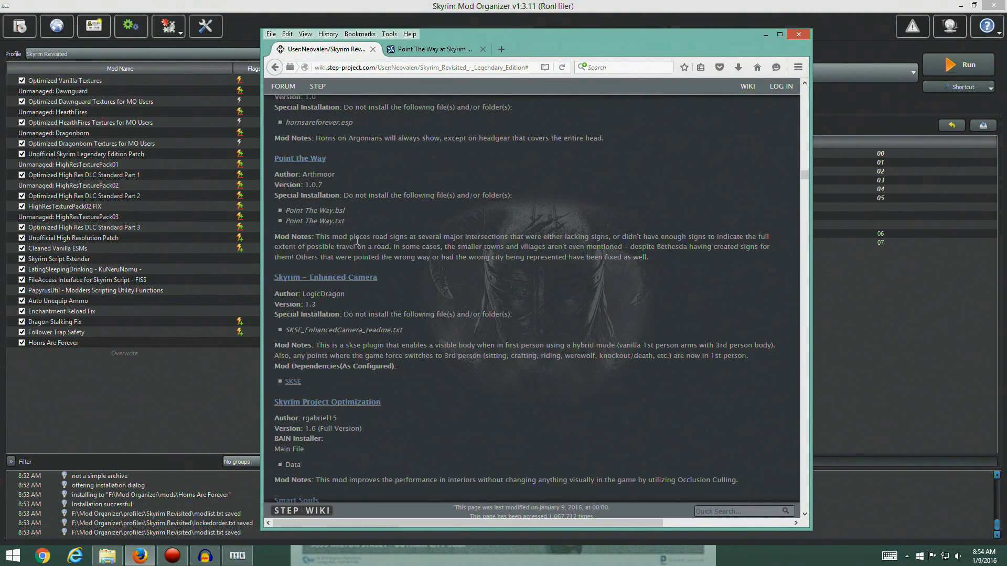
left_click(403, 51)
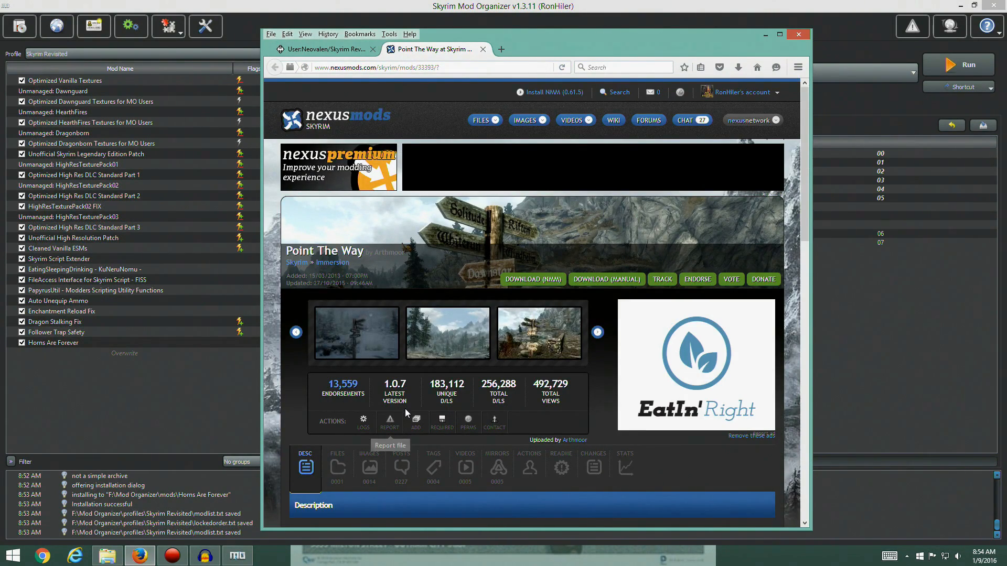
left_click(340, 51)
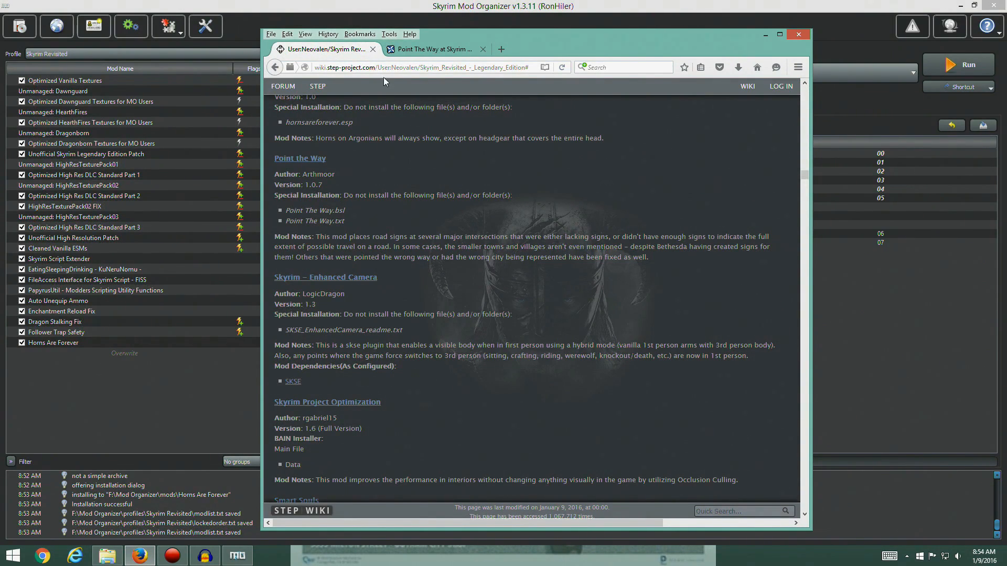
left_click(410, 51)
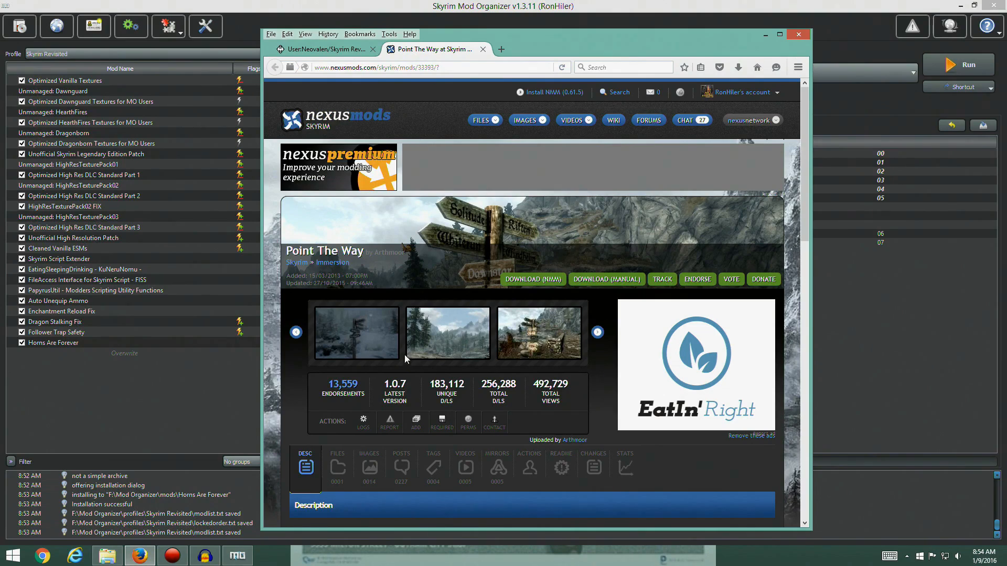
Download the Point The Way 1.0.7 main file with the mod manager and switch to Mod Organizer
scroll(346, 367, "down", 2)
left_click(338, 350)
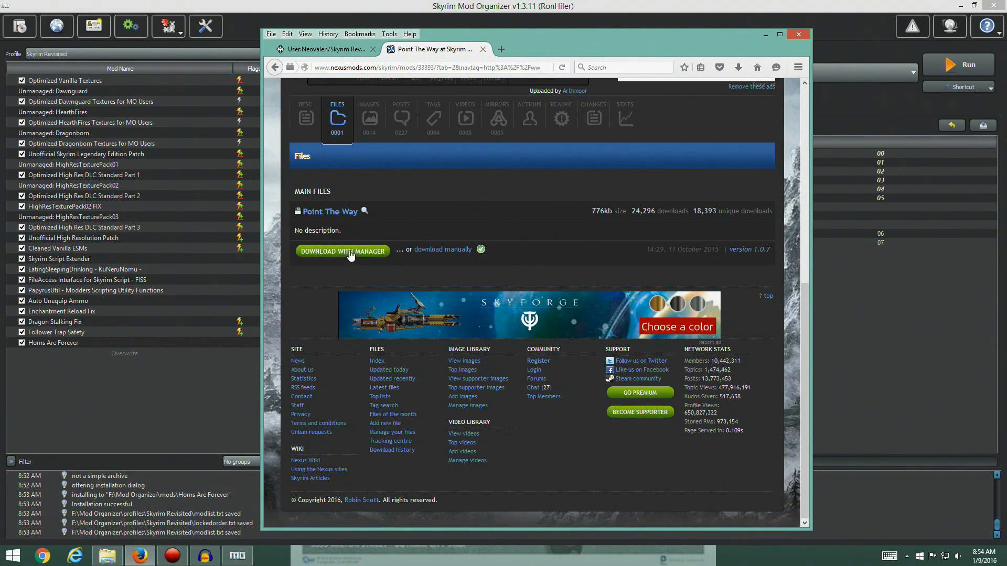
left_click(347, 248)
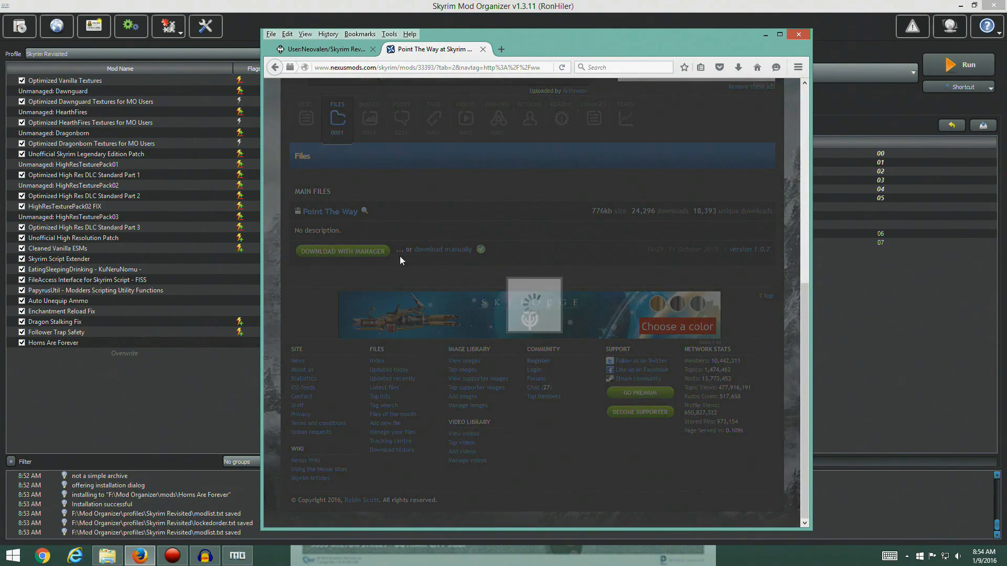
left_click(877, 274)
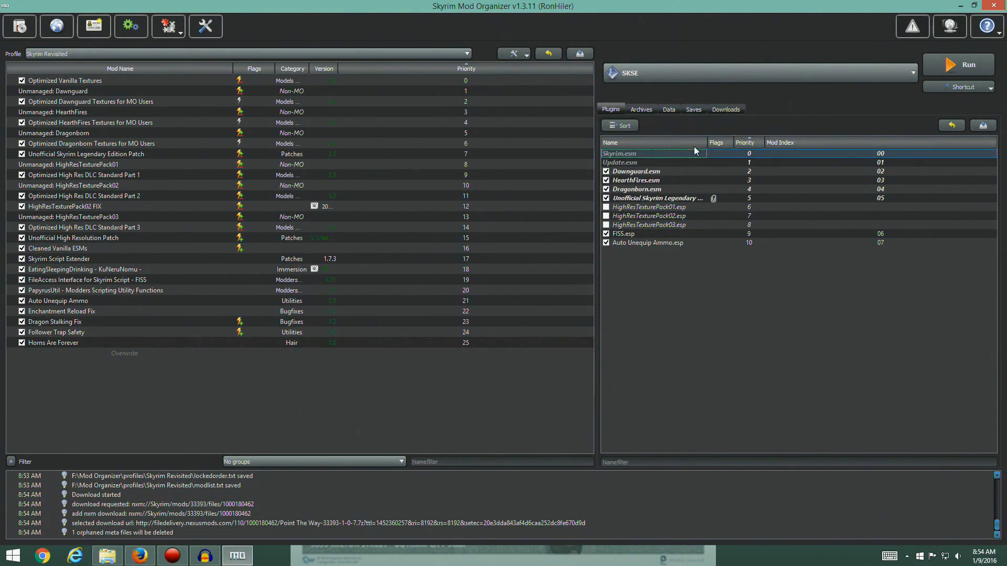
Close the Point The Way page in Firefox and start a manual installation of its downloaded archive in Mod Organizer
left_click(725, 110)
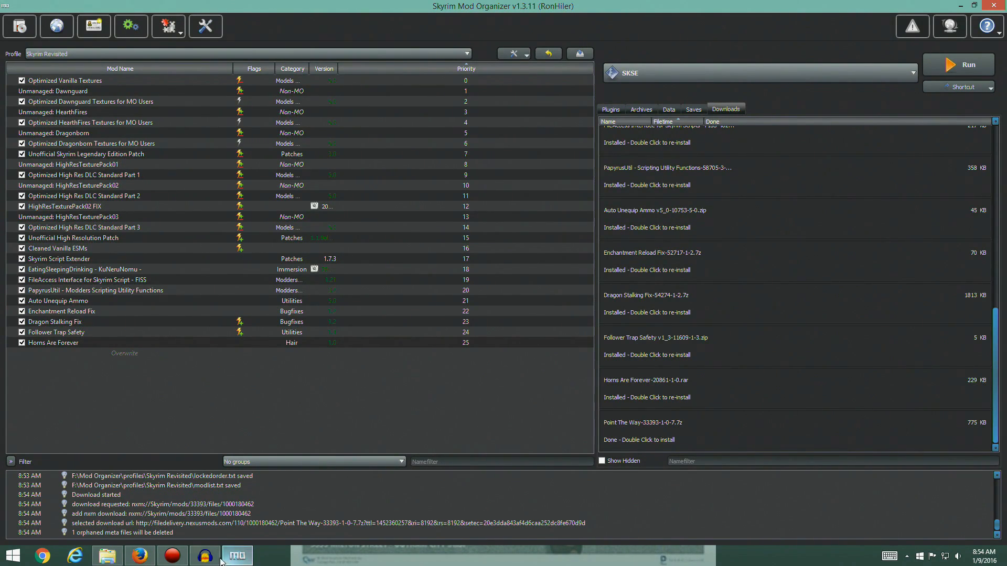
left_click(156, 558)
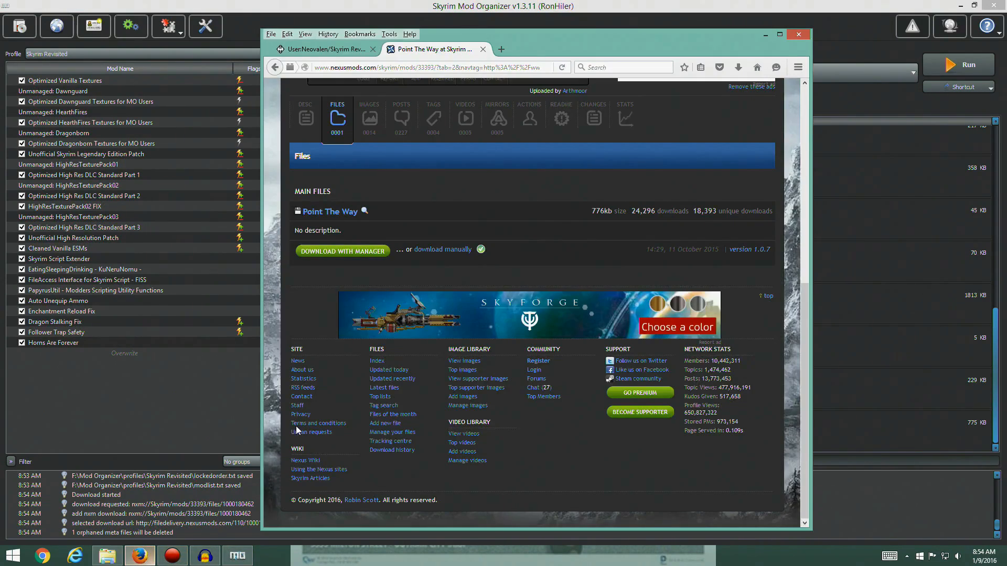
left_click(483, 49)
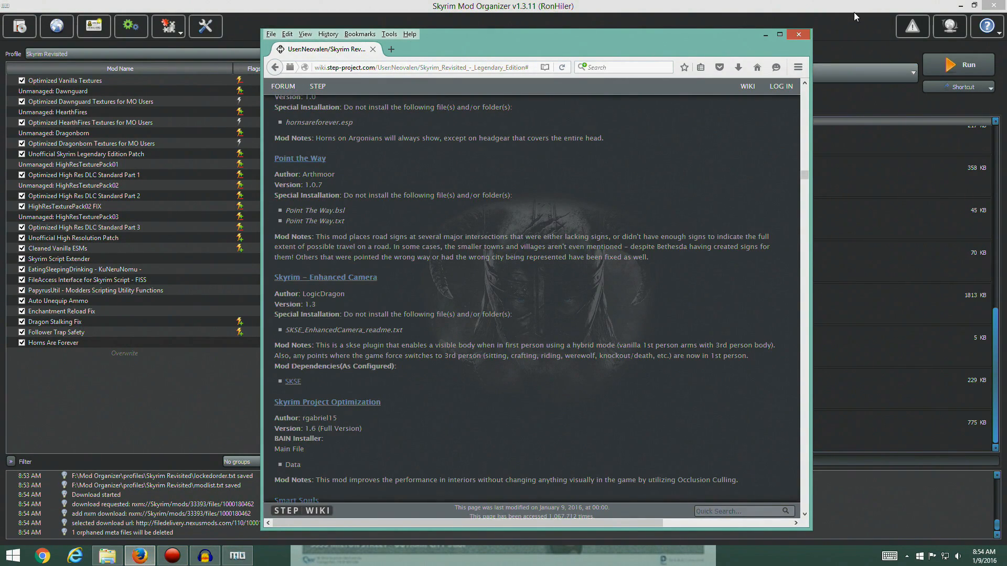
left_click(844, 45)
double_click(632, 433)
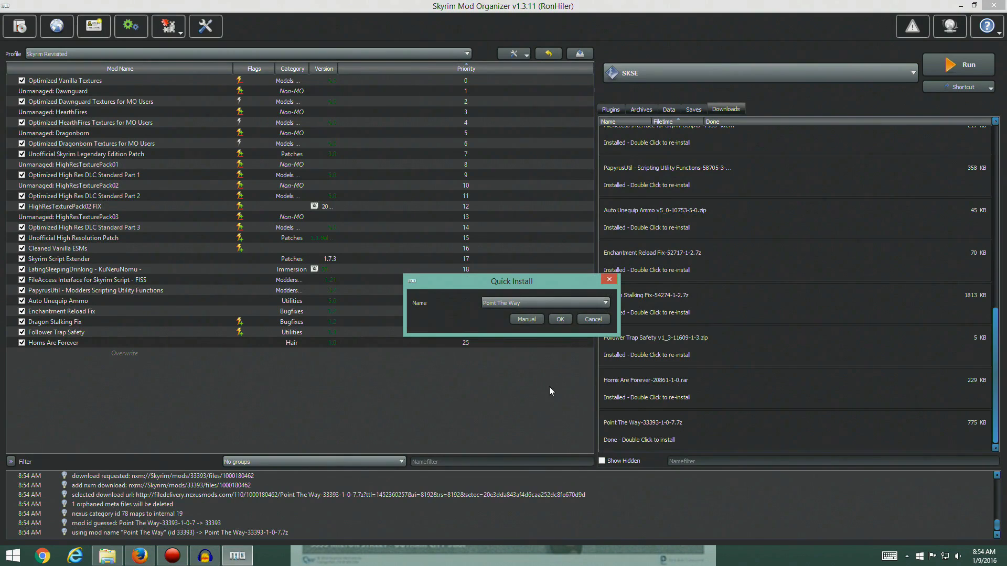
left_click(525, 318)
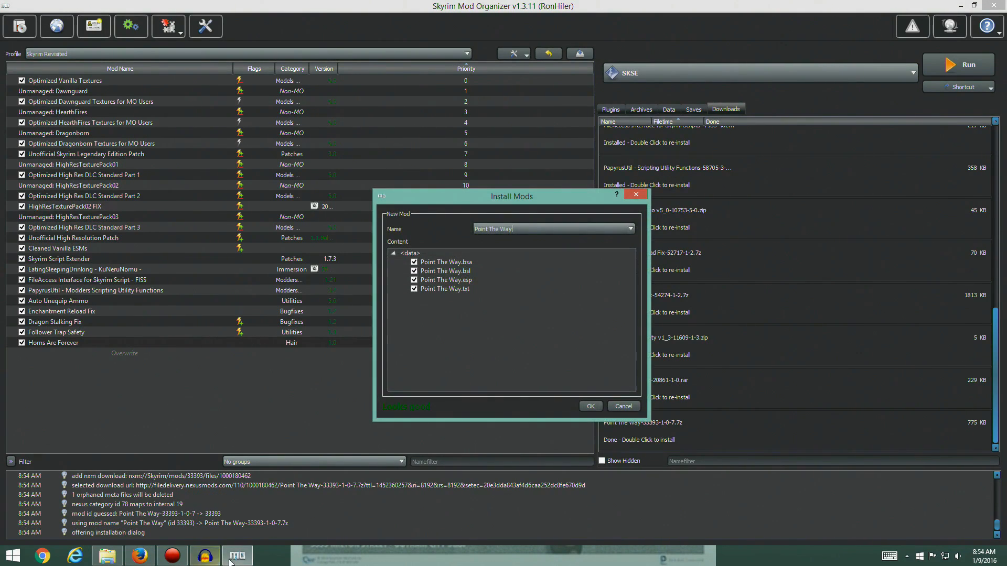
Check the guide's excluded files in Firefox and install Point The Way without Point The Way.bsl and Point The Way.txt
left_click(140, 556)
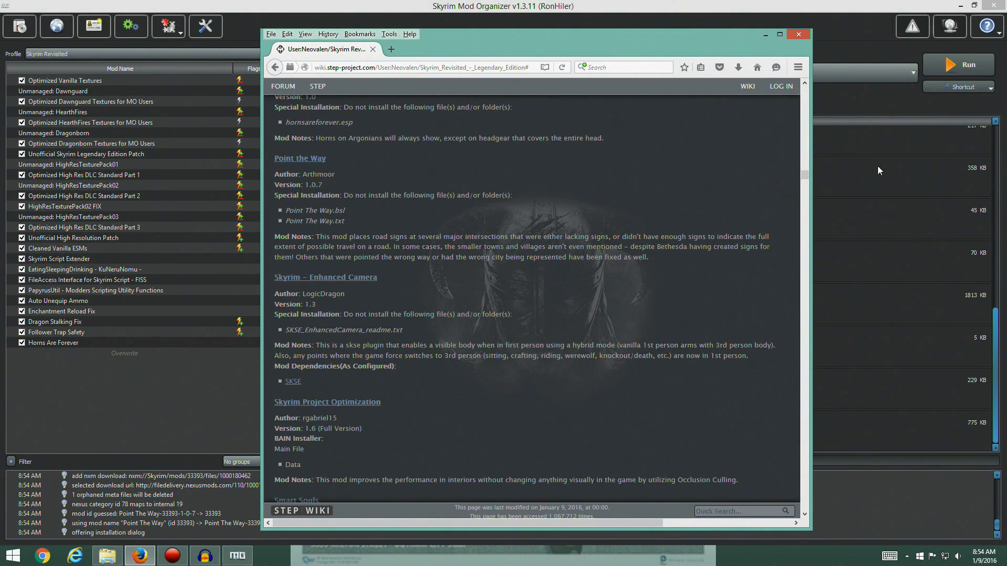
left_click(209, 365)
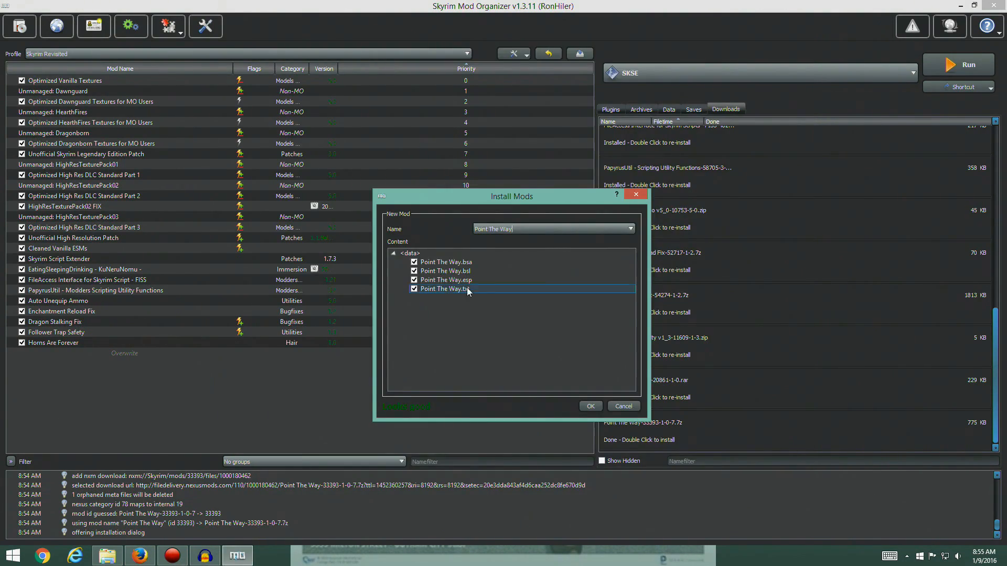
left_click(413, 271)
left_click(414, 289)
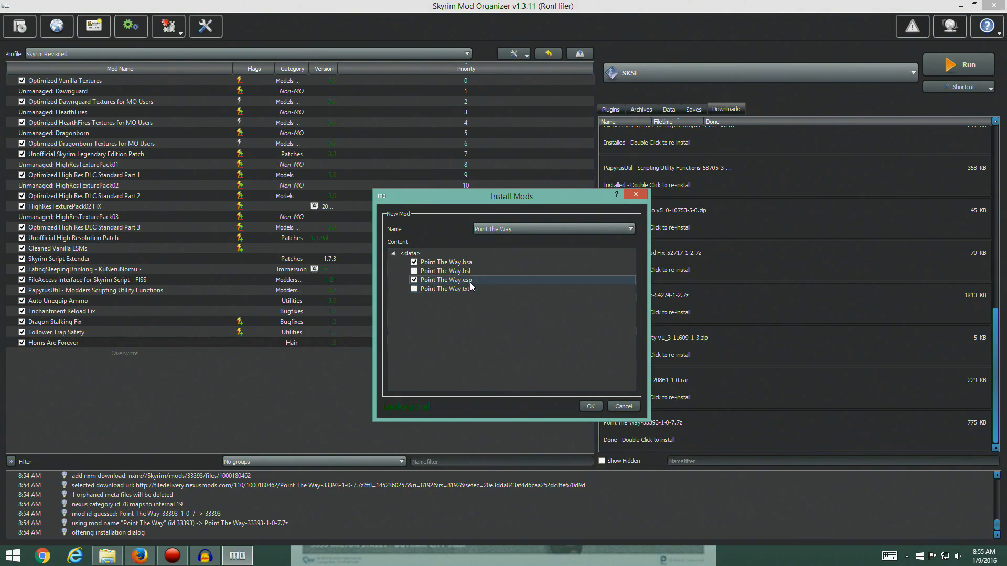
left_click(593, 408)
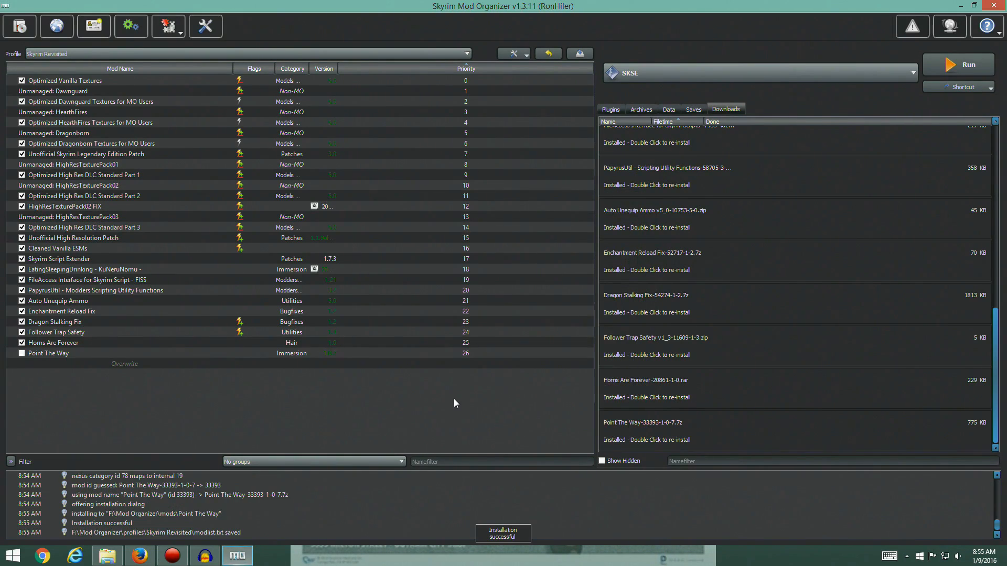
Enable Point The Way in the mod list, show the plugin list and widen its Name column to fit the full plugin names
left_click(22, 353)
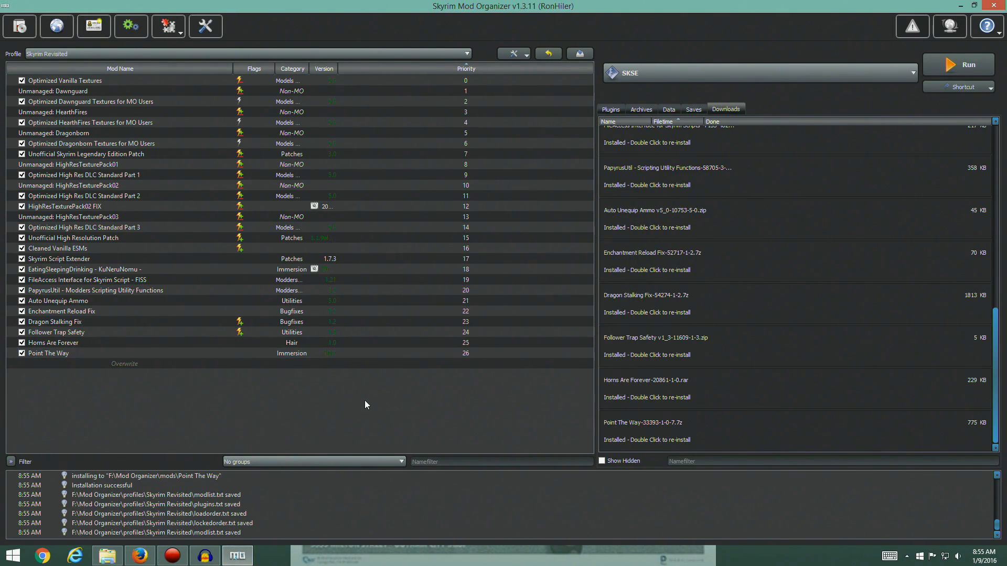
left_click(611, 110)
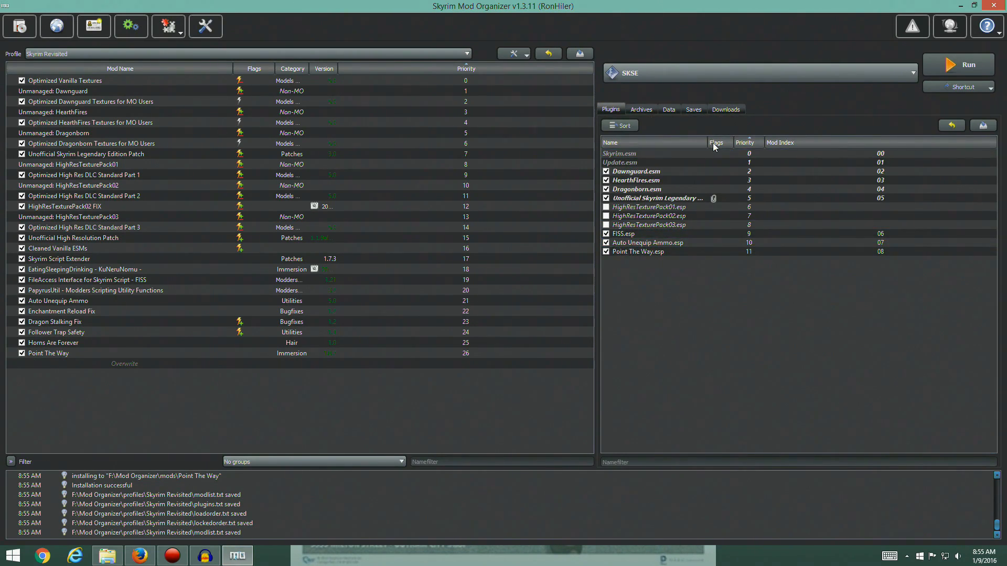
left_click_drag(708, 142, 764, 145)
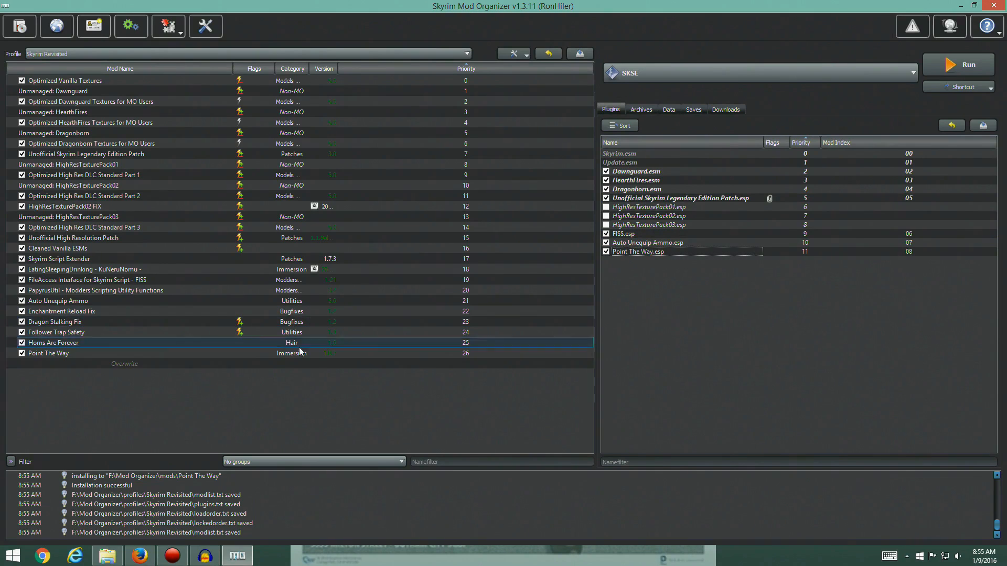
Return to the guide in Firefox, open the Nexus page of Skyrim – Enhanced Camera and compare its version with the guide's
mouse_move(236, 559)
left_click(236, 559)
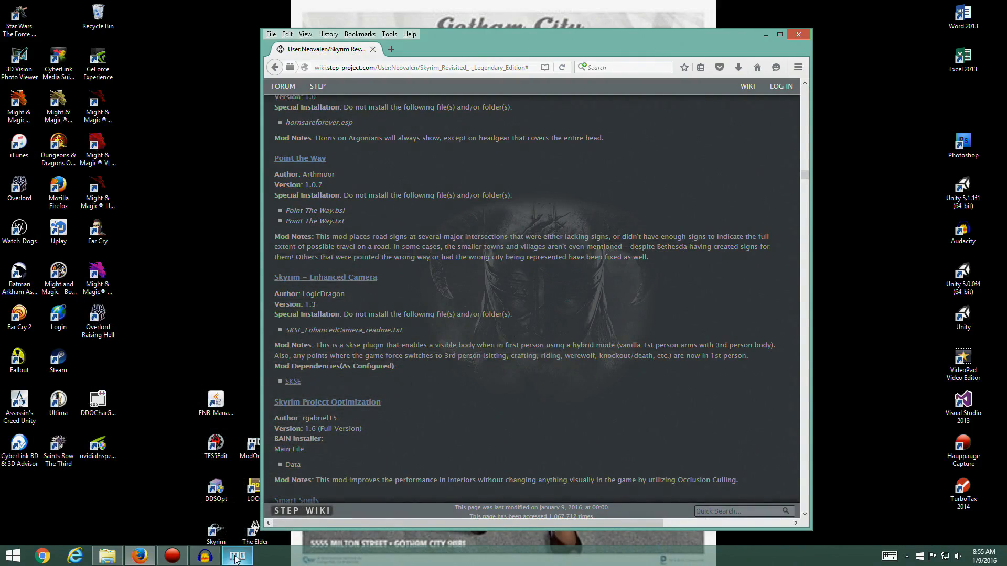
scroll(383, 234, "down", 2)
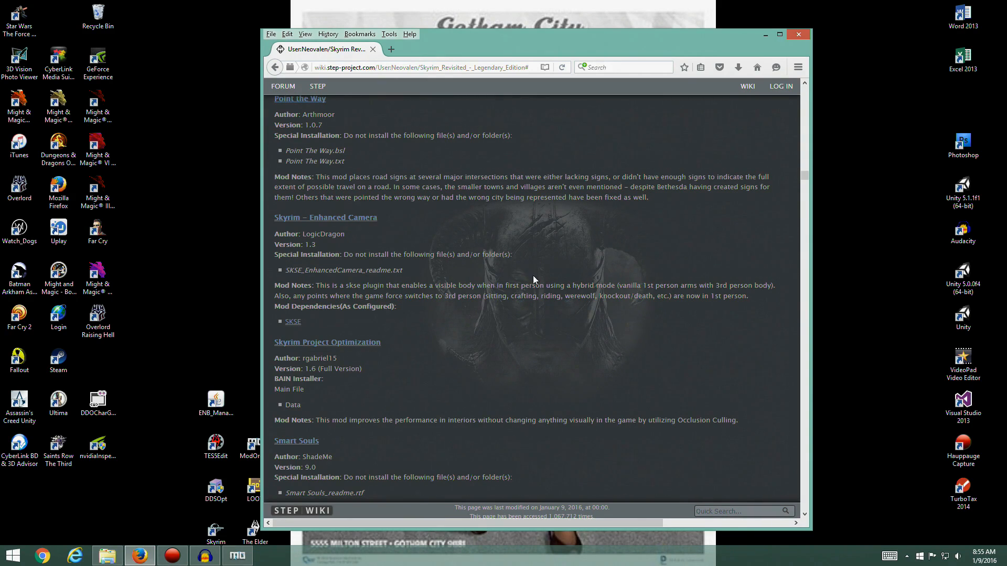
left_click(327, 217)
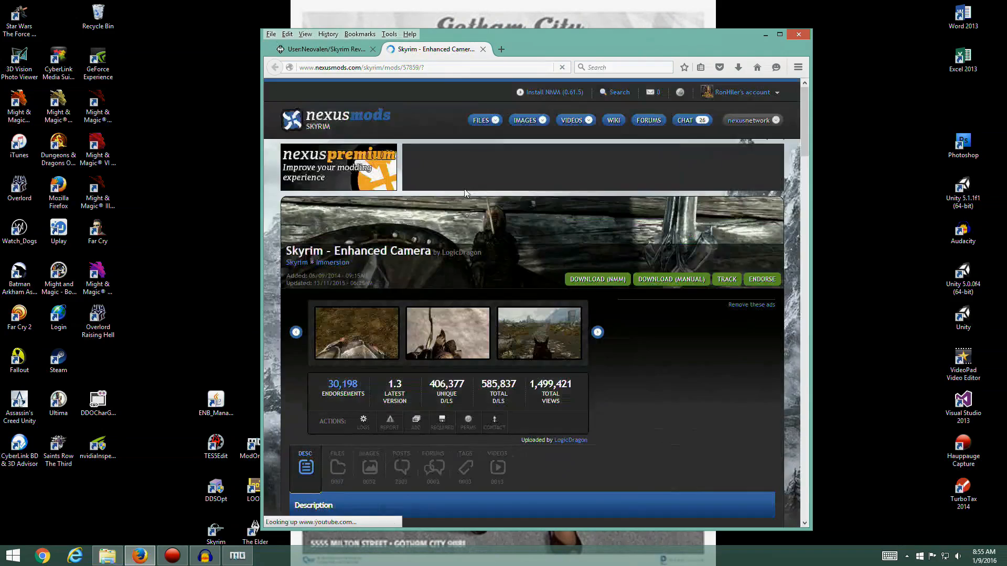
key("ctrl+Tab")
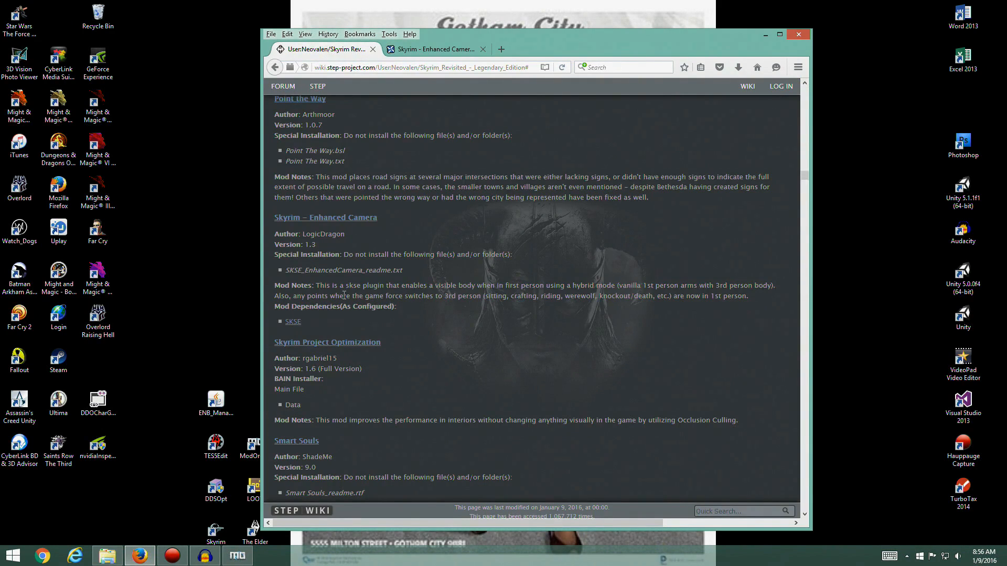
left_click(412, 50)
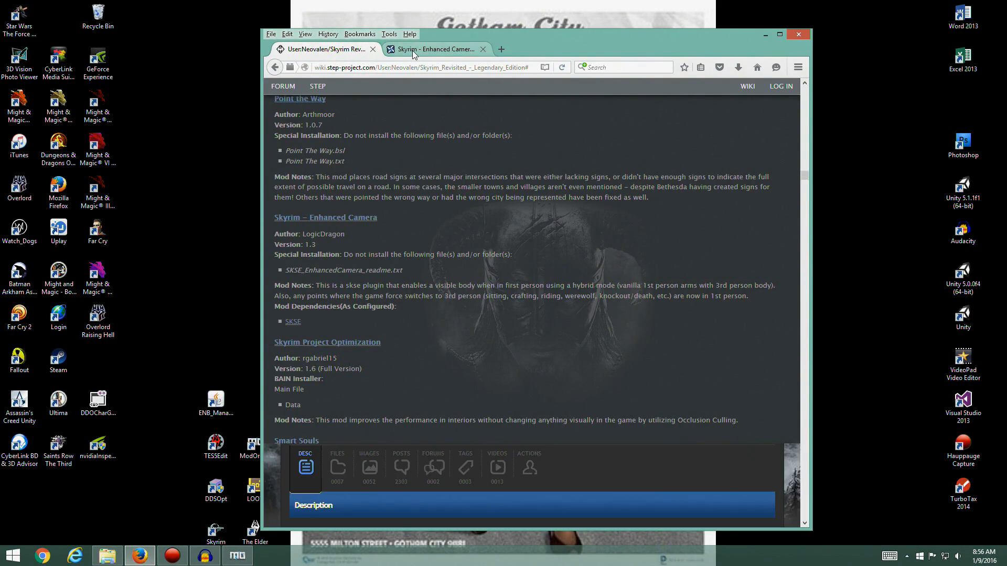
Download the Enhanced Camera 1.3 main file with the mod manager, accepting the SKSE requirement notice
scroll(401, 362, "down", 4)
scroll(379, 338, "up", 4)
left_click(334, 468)
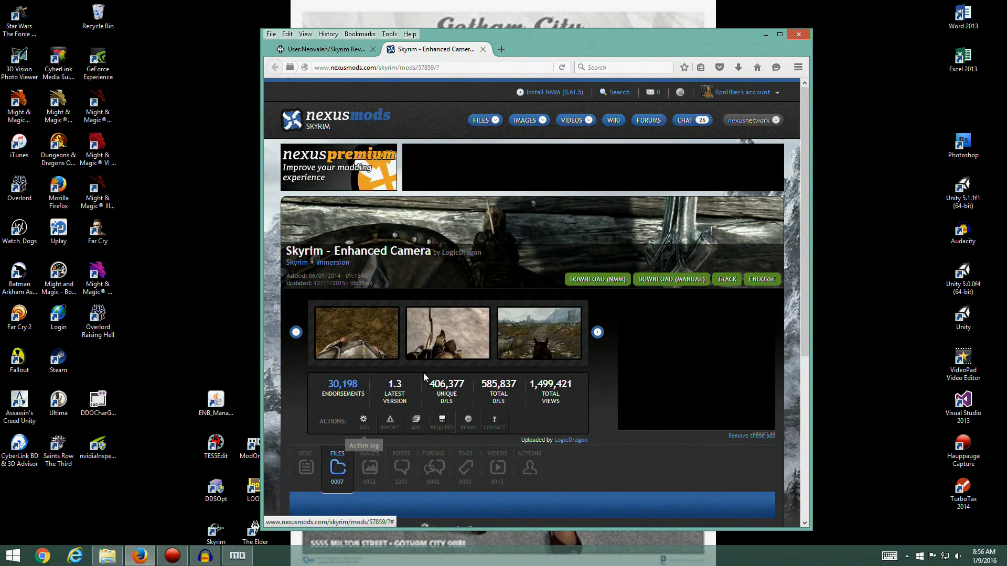
scroll(423, 373, "down", 5)
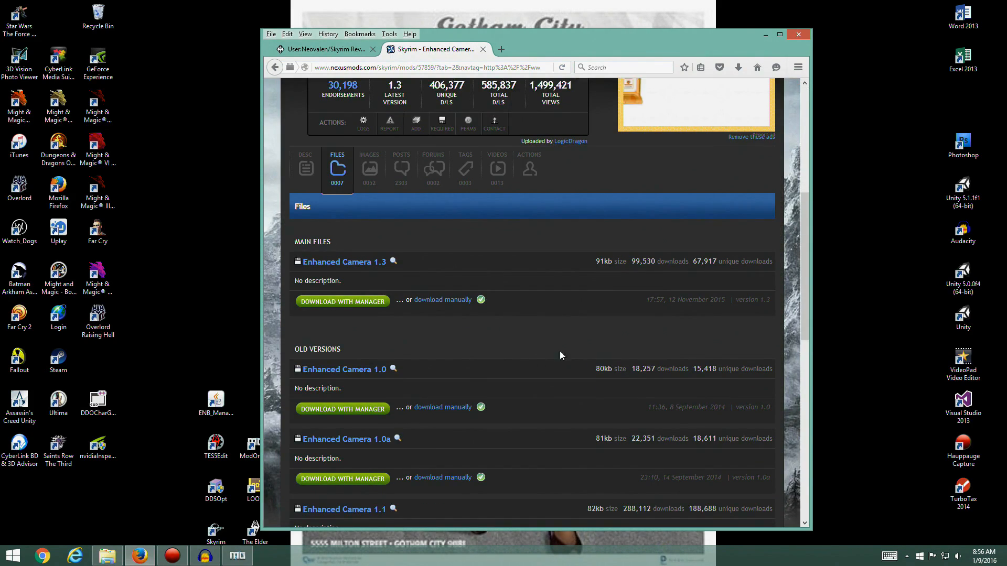
left_click(345, 303)
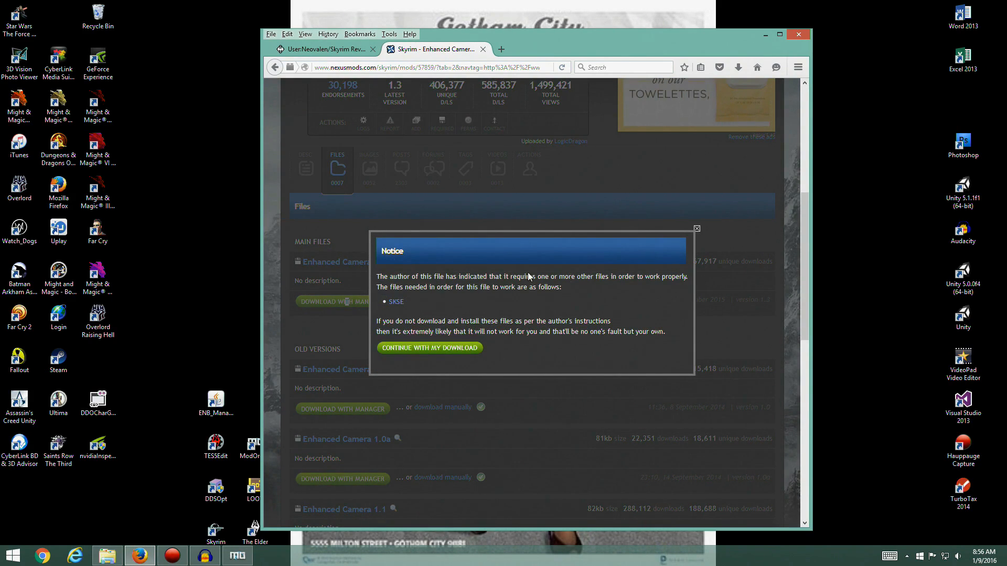
left_click(447, 349)
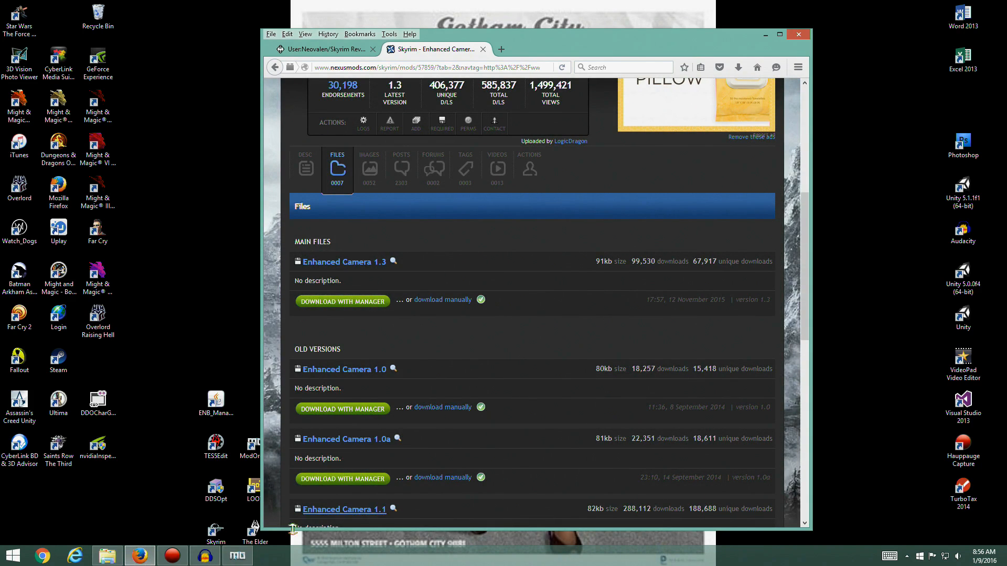
Switch to Mod Organizer and start a manual installation of the downloaded Enhanced Camera 1.3 archive
left_click(236, 556)
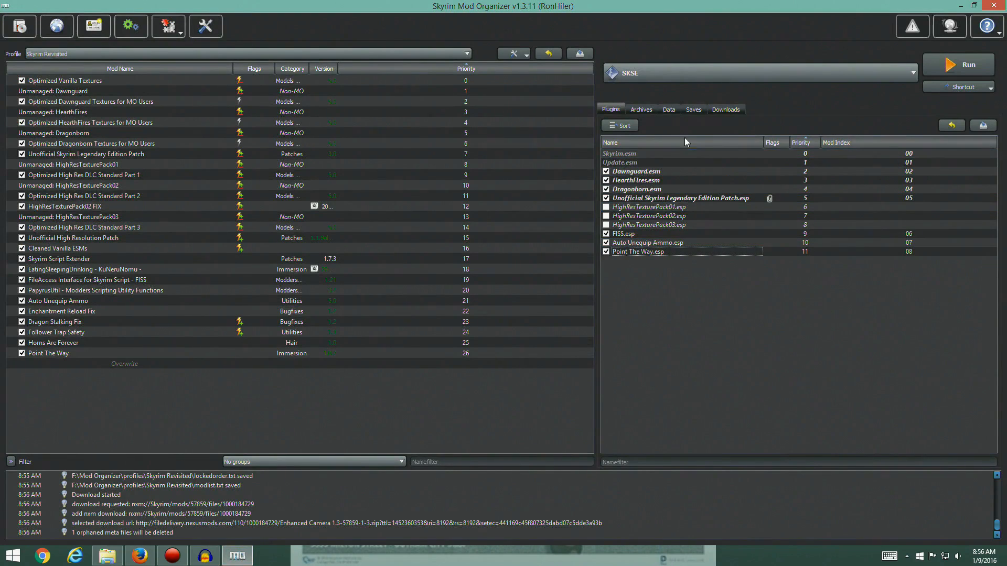
left_click(725, 110)
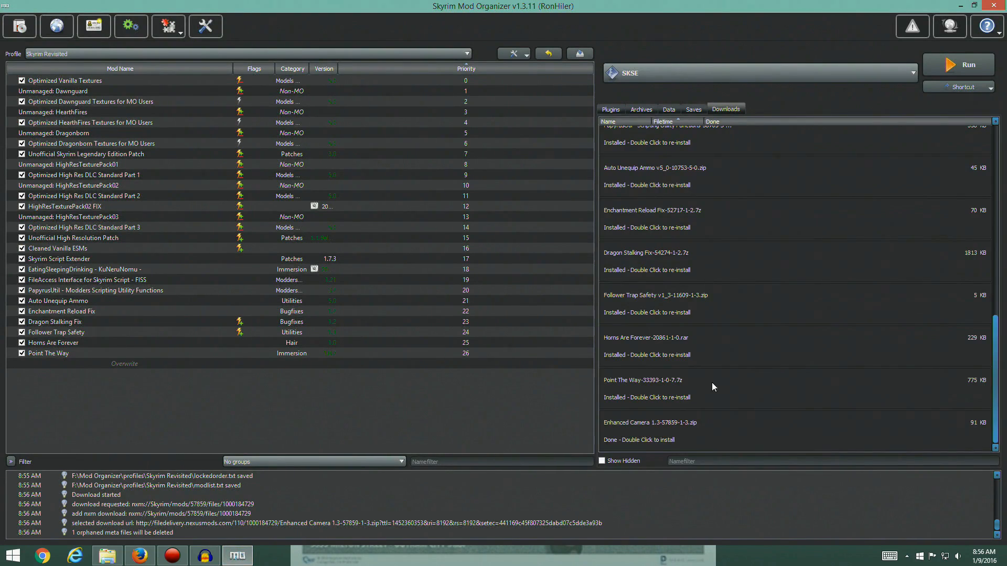
double_click(634, 434)
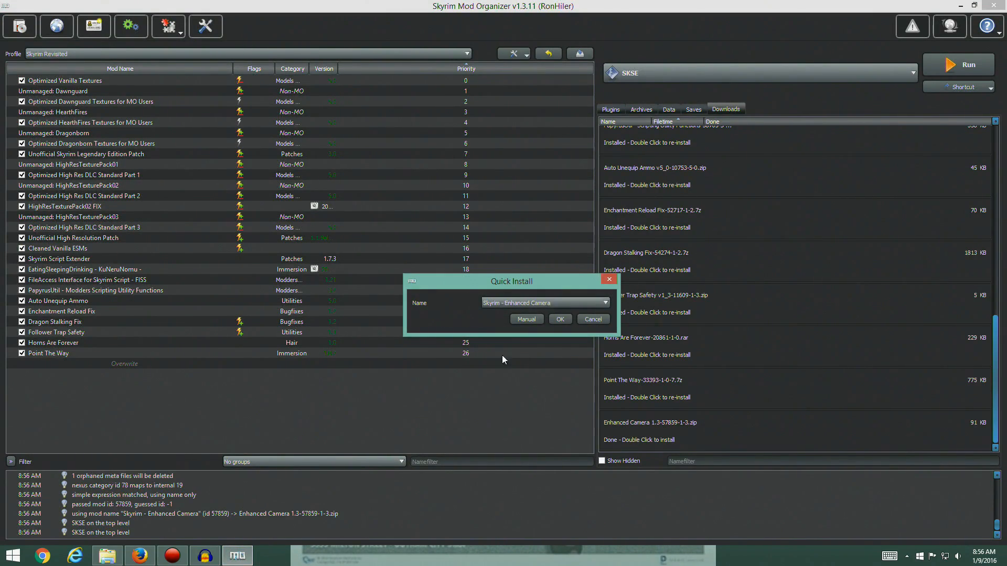
left_click(525, 319)
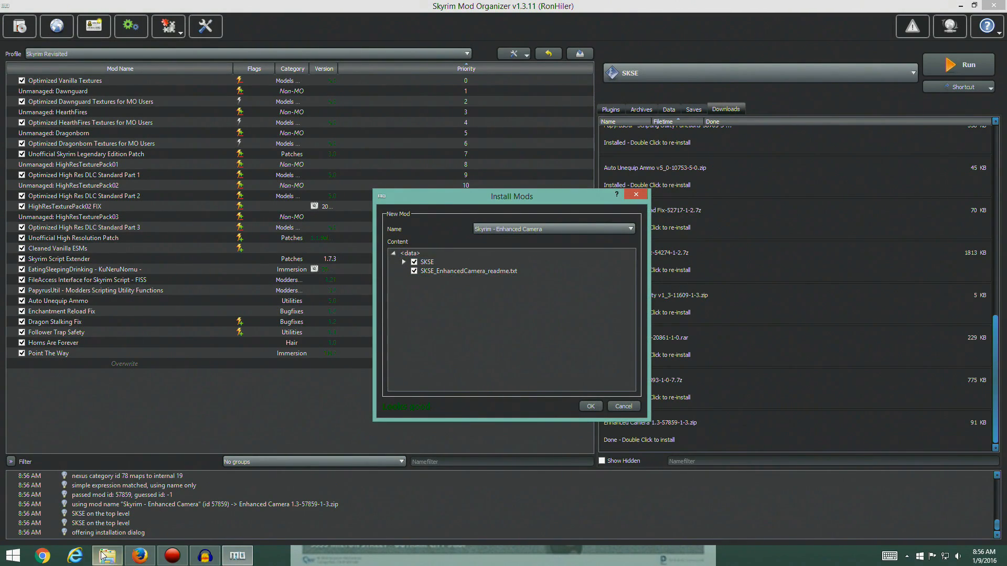
Following the guide in Firefox, install Skyrim - Enhanced Camera without SKSE_EnhancedCamera_readme.txt and enable it in the mod list
left_click(140, 557)
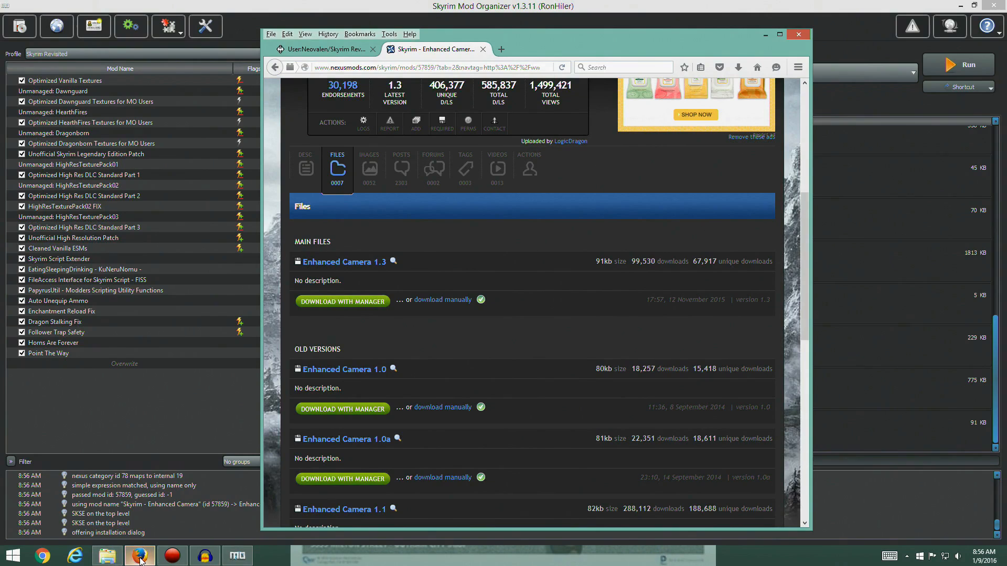
left_click(346, 51)
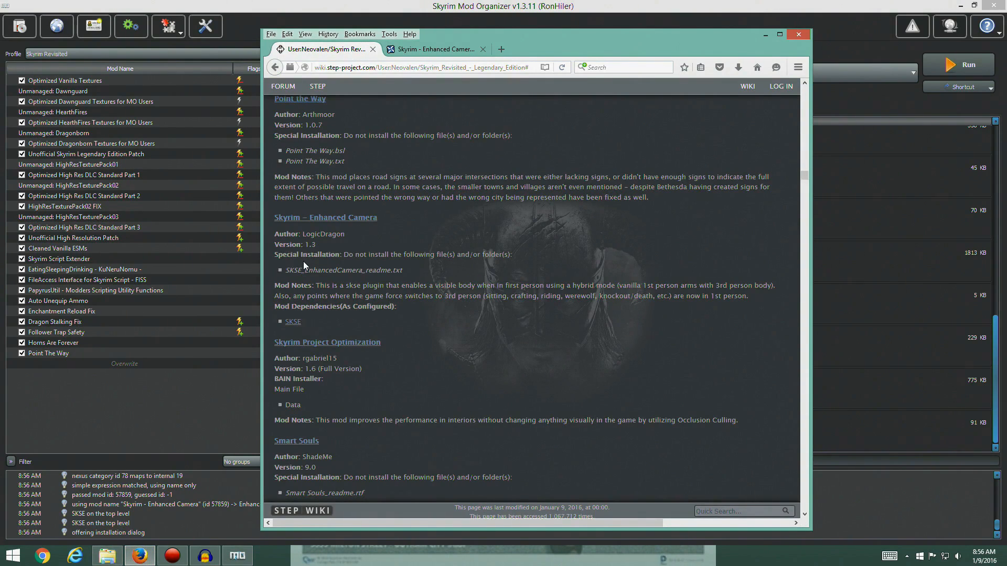
left_click(238, 556)
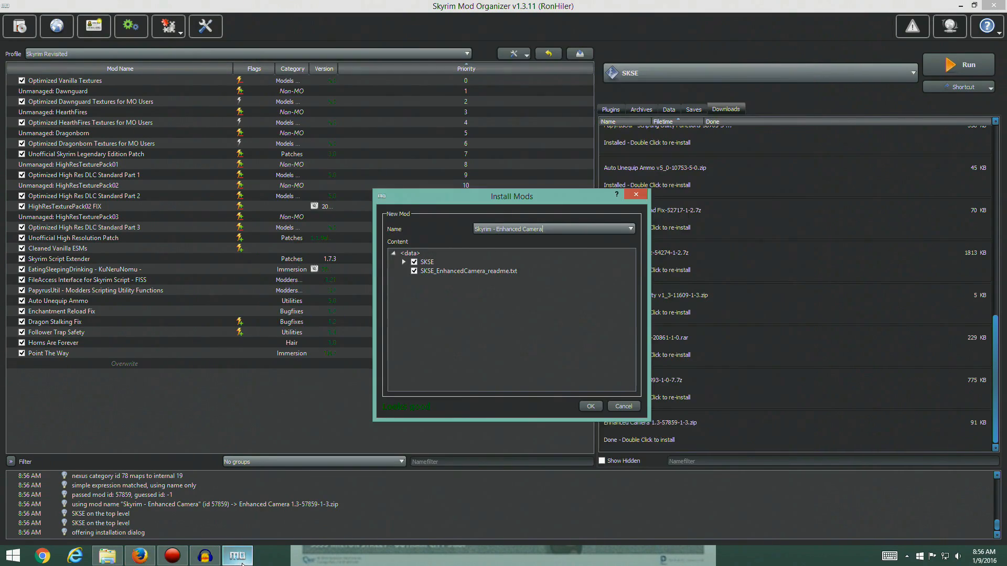
left_click(412, 272)
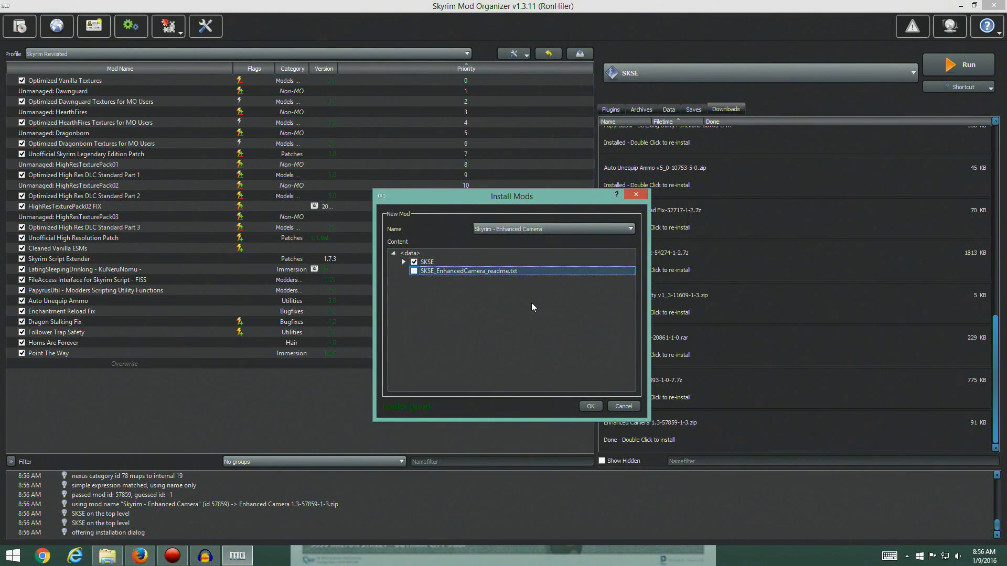
left_click(588, 405)
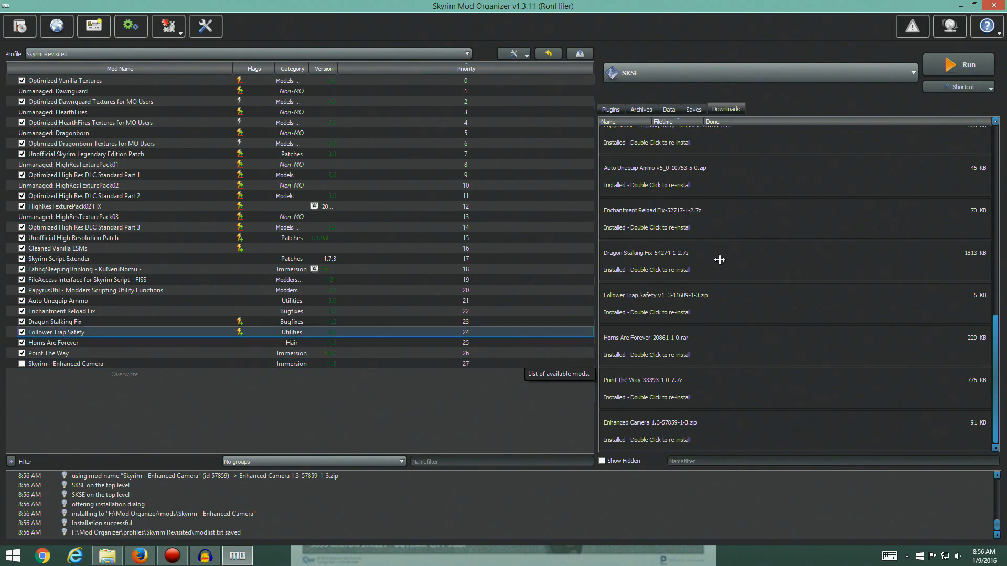
left_click(609, 109)
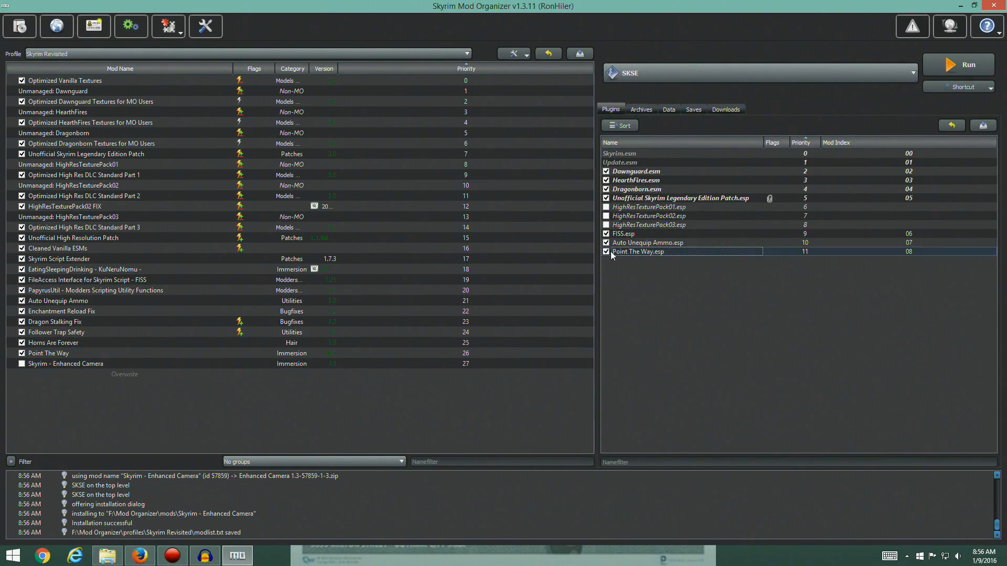
left_click(21, 364)
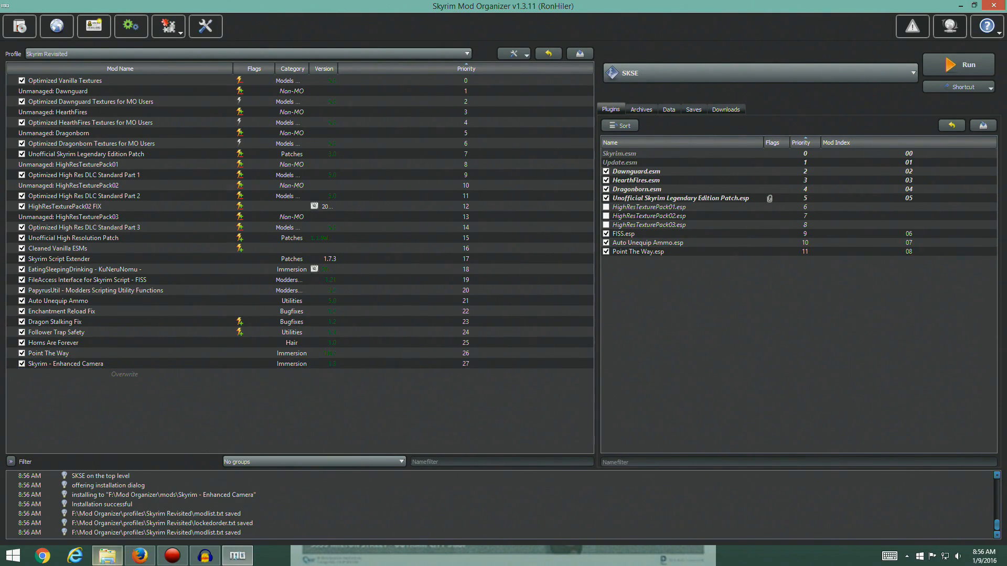
Switch back to the guide in Firefox and open the Nexus page of the Skyrim Project Optimization mod
mouse_move(140, 554)
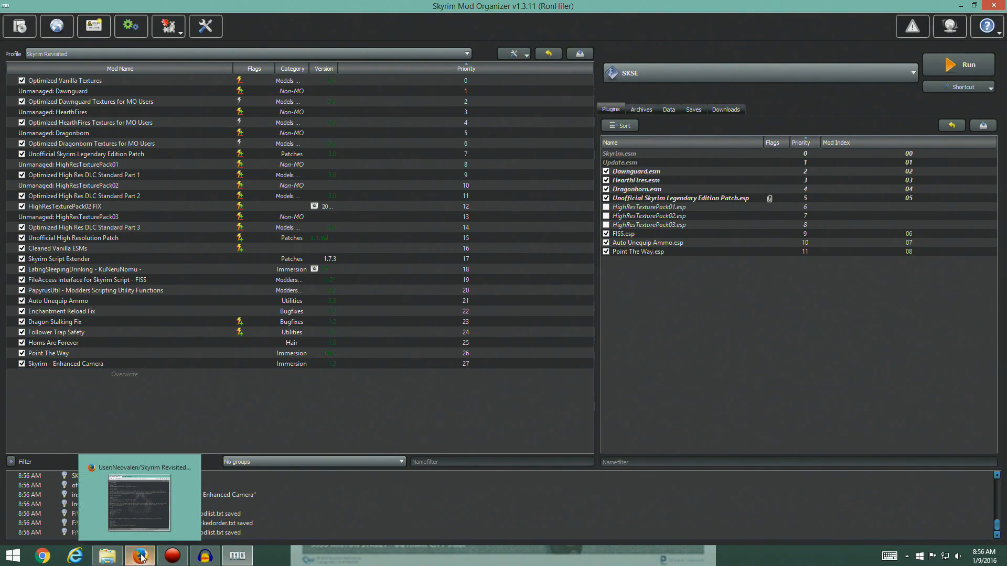
left_click(140, 555)
scroll(408, 282, "down", 3)
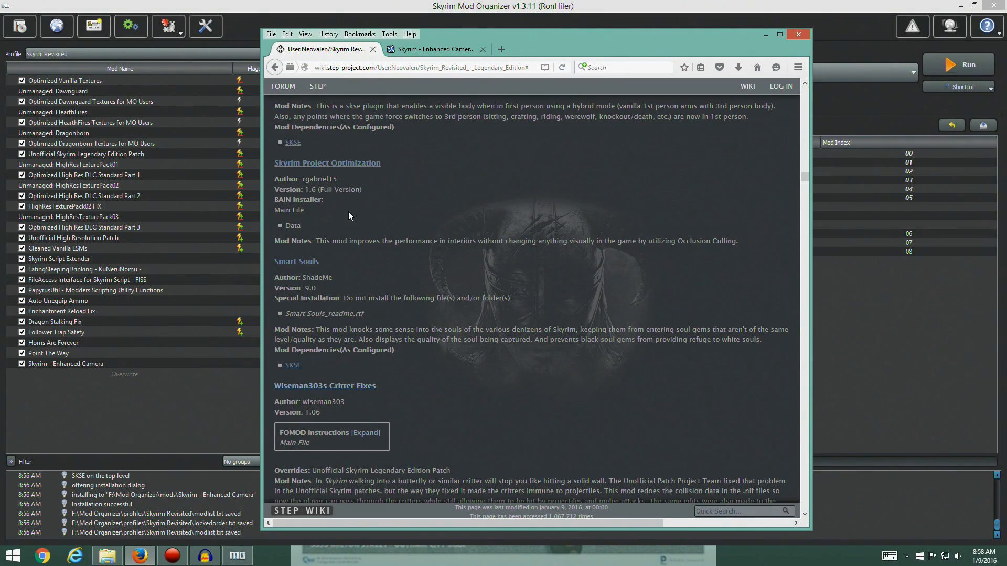
left_click(343, 164)
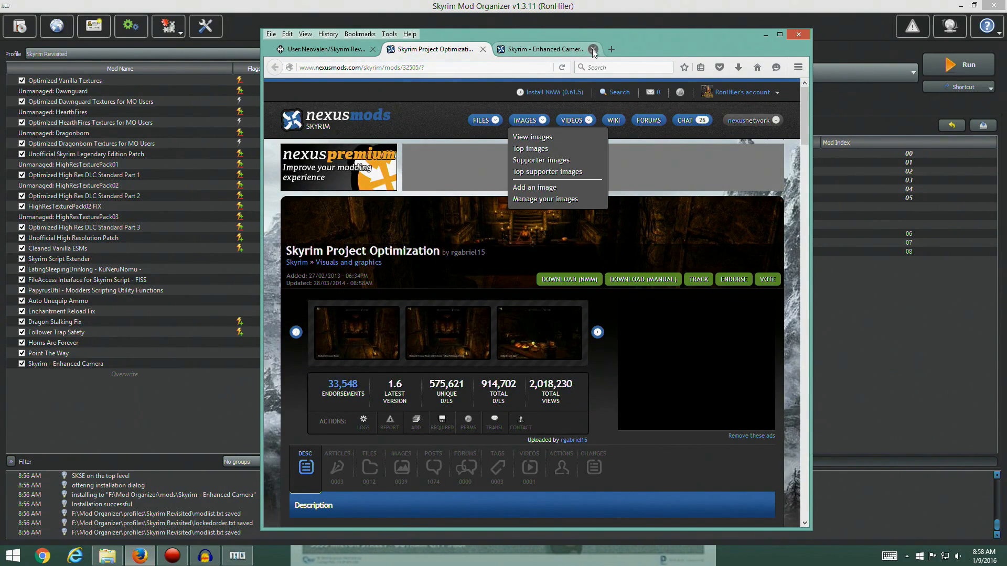
Following the guide in Firefox, download the Skyrim Project Optimization - Full Version 1.6 main file with the mod manager
key("ctrl+shift+Tab")
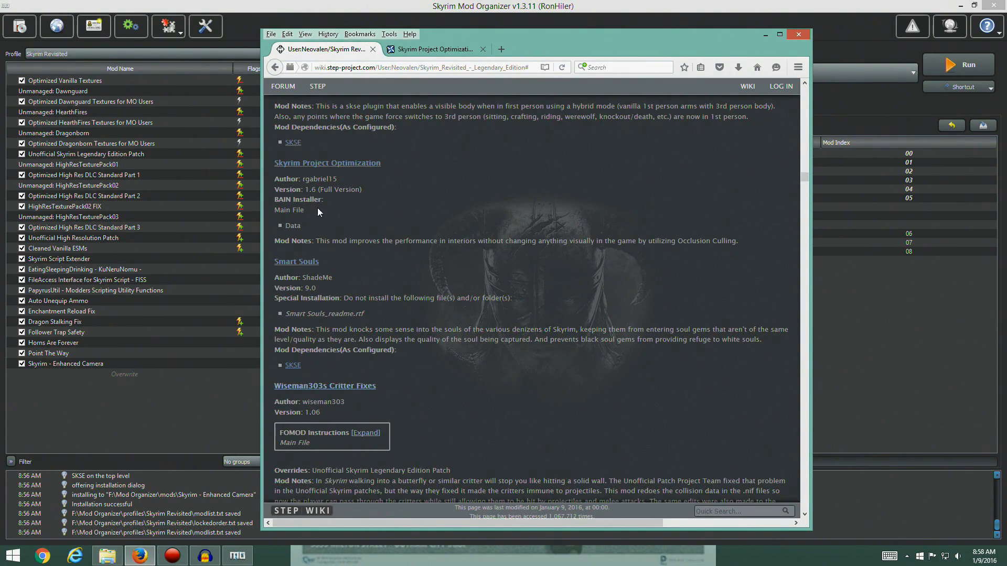
left_click(415, 51)
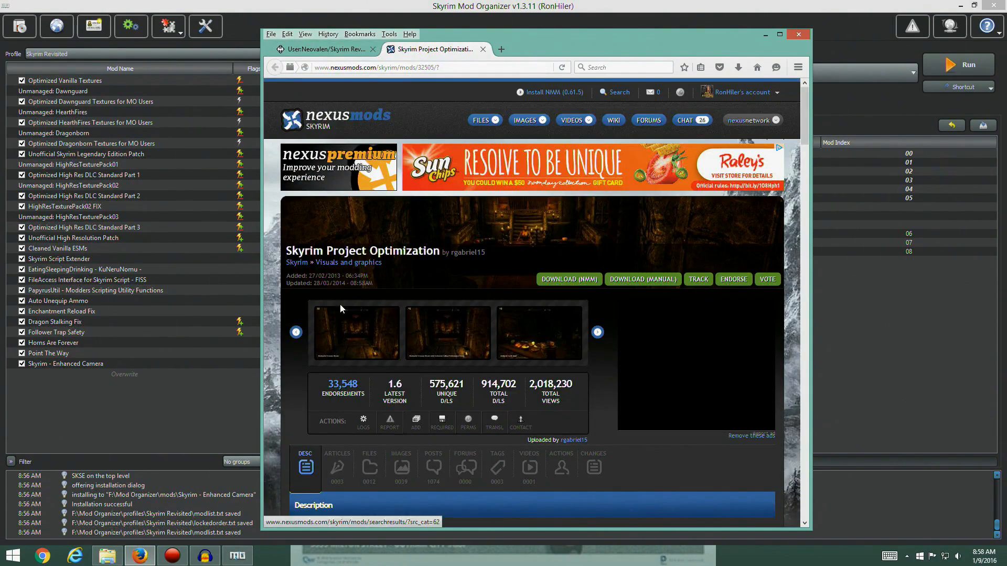
left_click(368, 467)
scroll(464, 305, "down", 4)
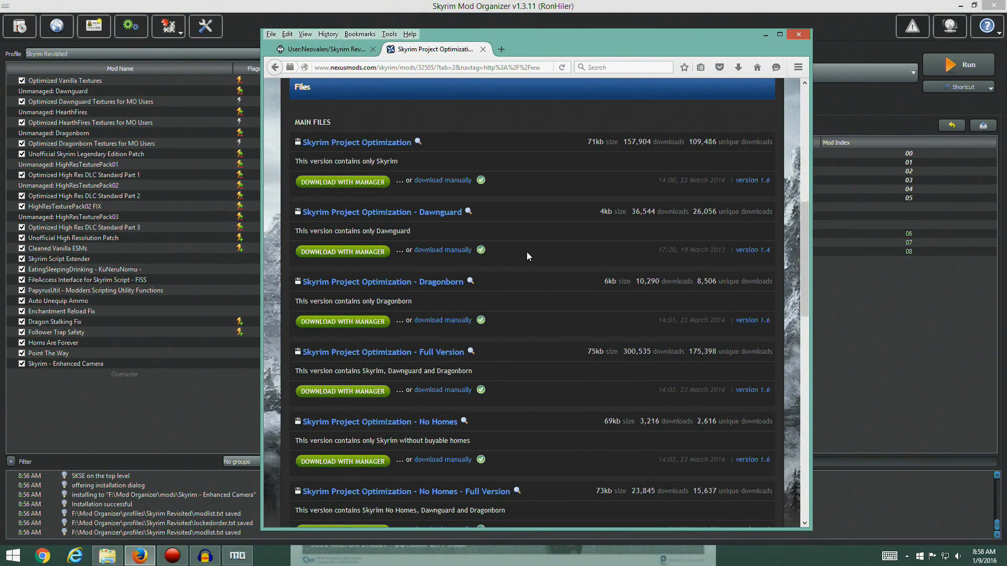
scroll(535, 215, "down", 2)
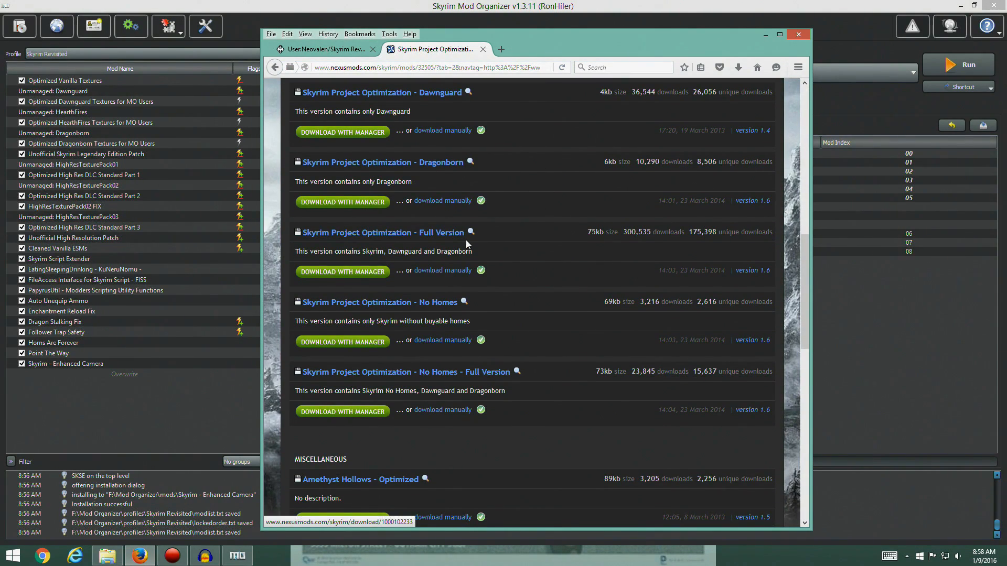
left_click(360, 272)
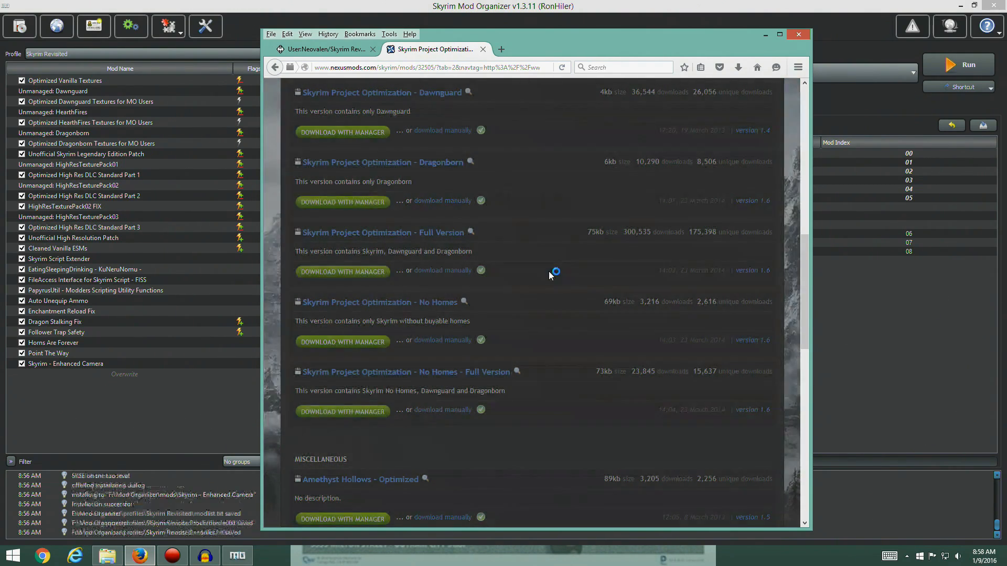
Close the mod's Nexus page in Firefox and start installing the downloaded Skyrim Project Optimization archive in Mod Organizer
left_click(872, 291)
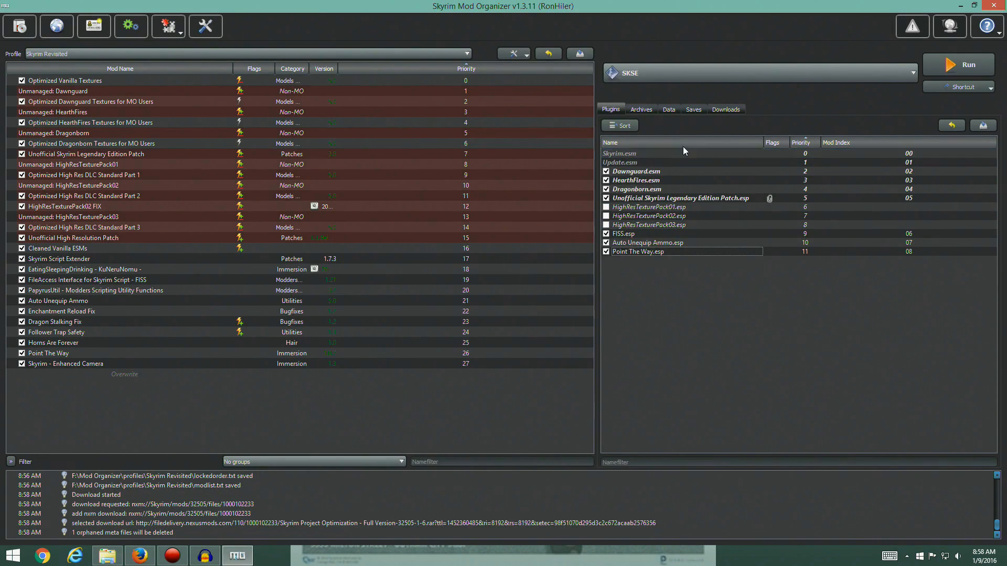
left_click(728, 116)
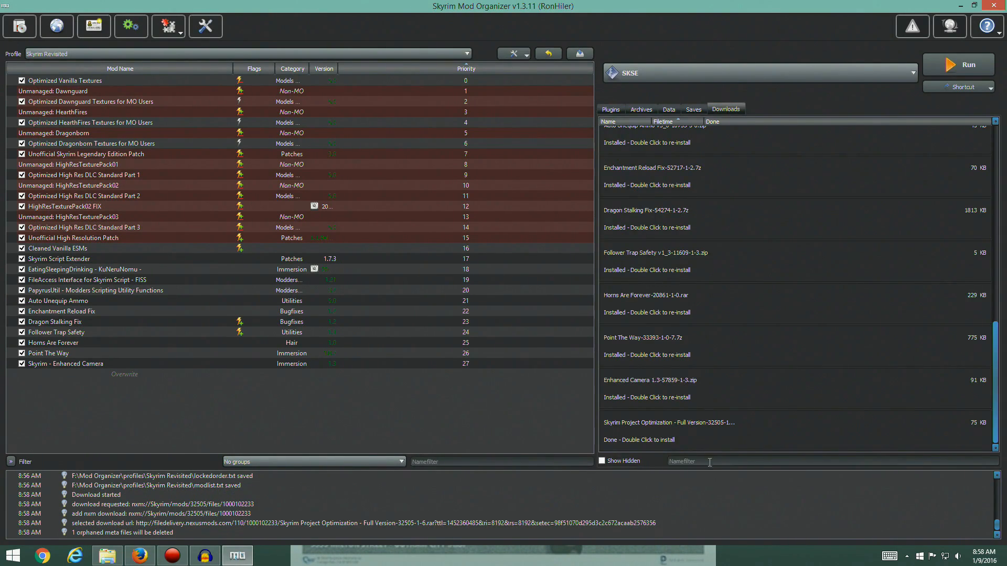
left_click(237, 555)
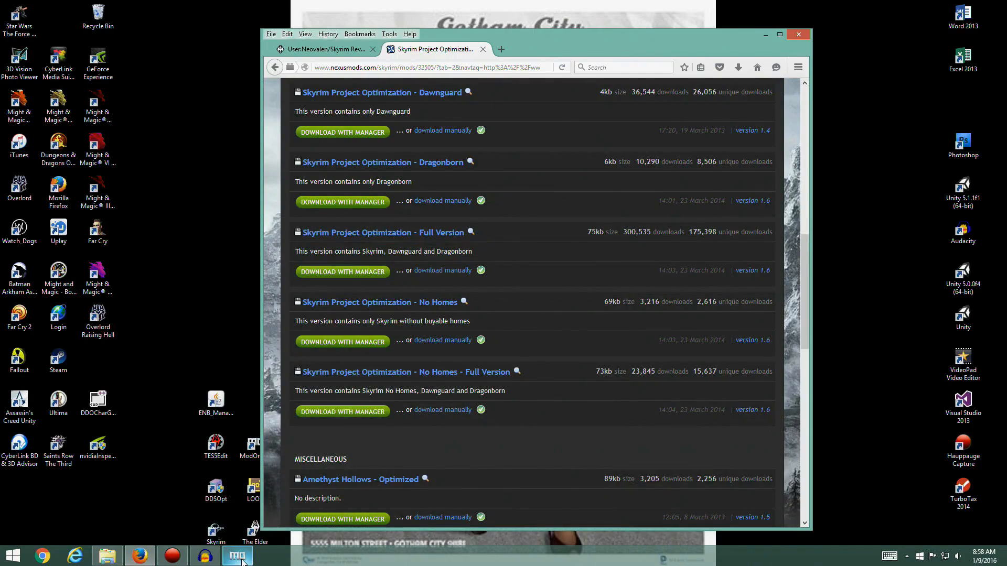
left_click(483, 49)
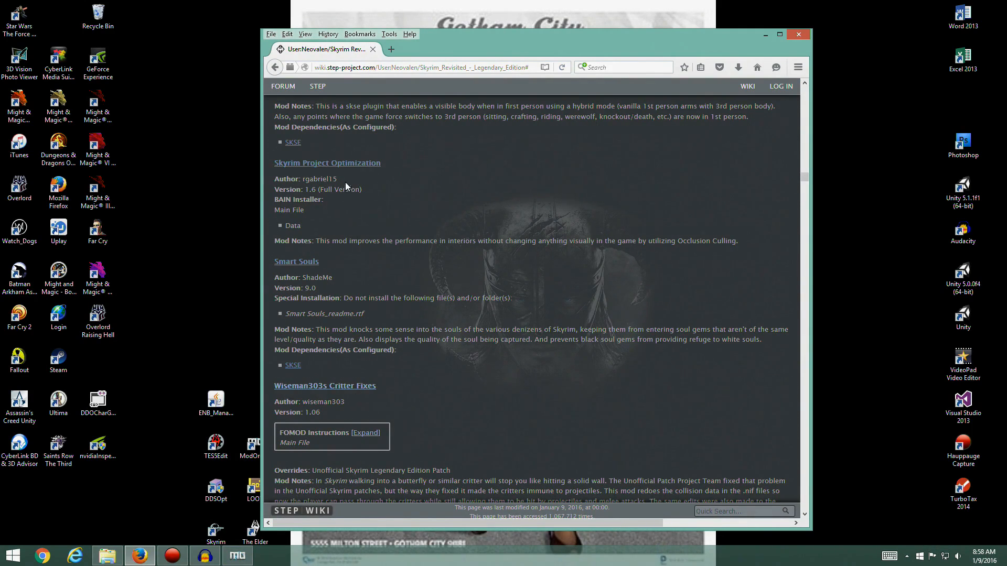
left_click(237, 557)
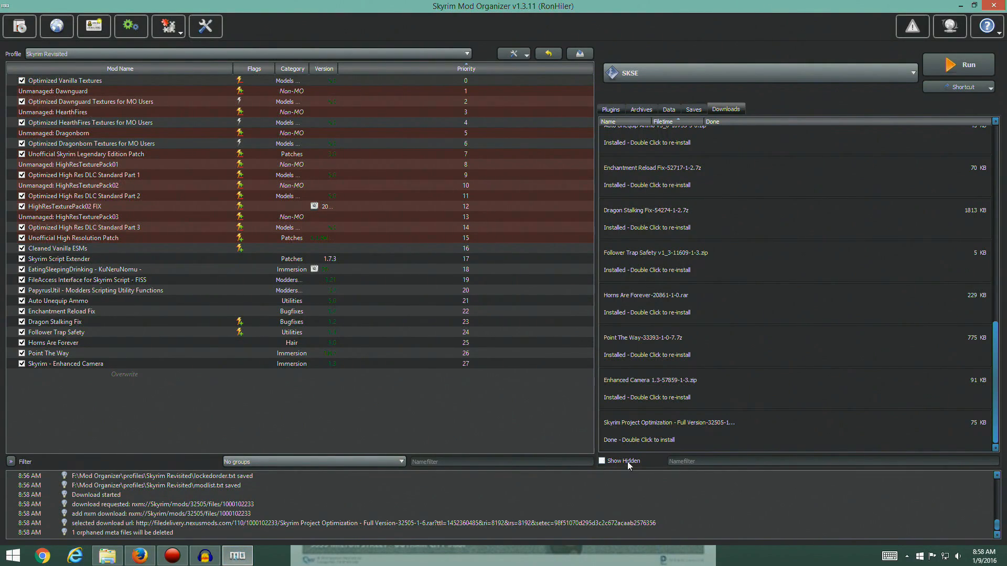
double_click(636, 440)
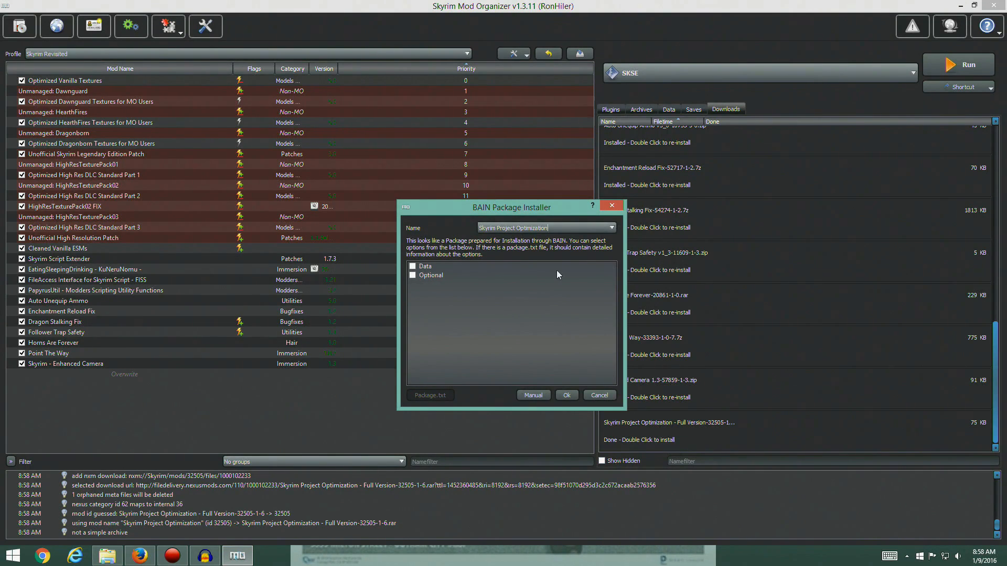
Install Skyrim Project Optimization manually with the archive's Data folder set as the data directory
left_click_drag(549, 208, 415, 179)
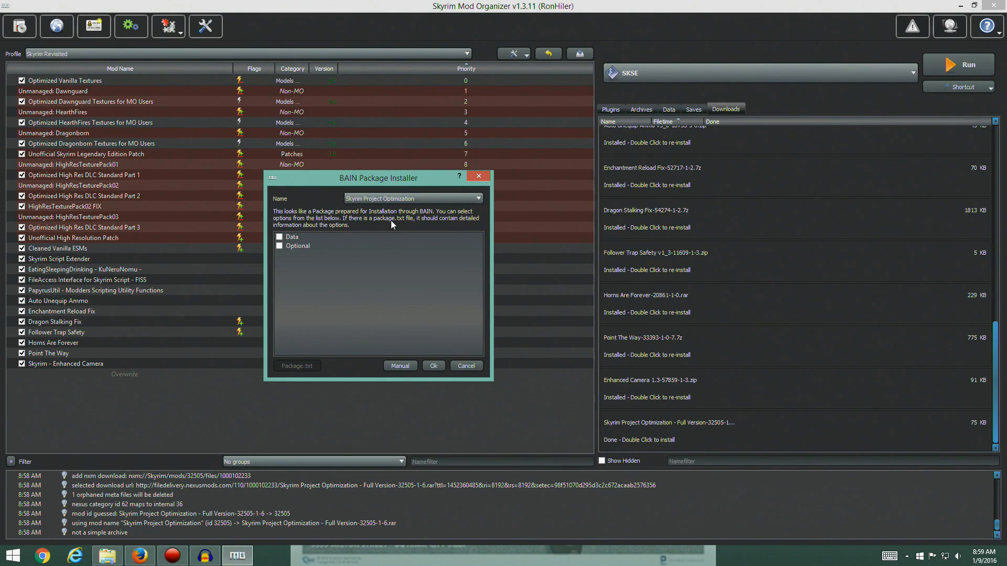
left_click(279, 237)
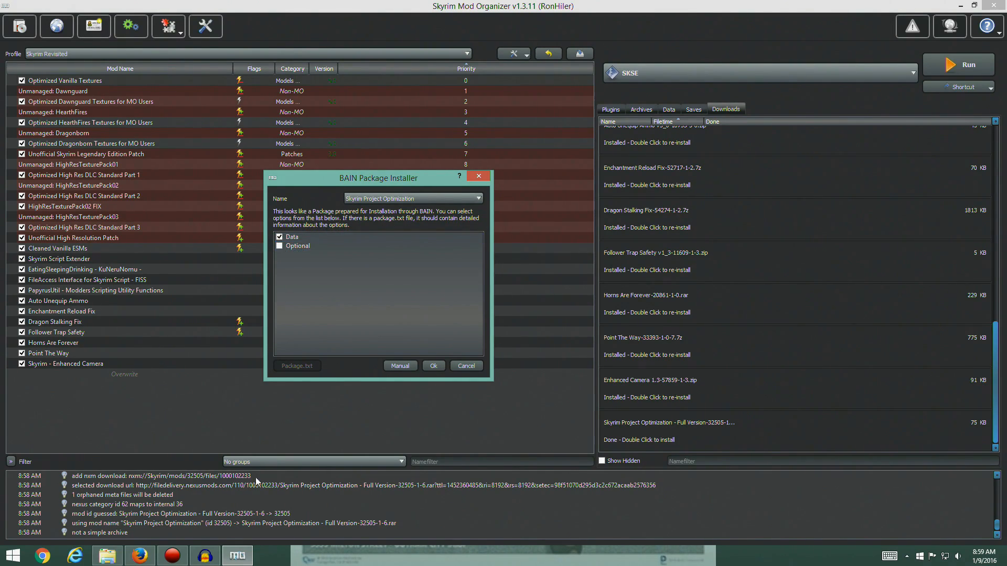
left_click(395, 367)
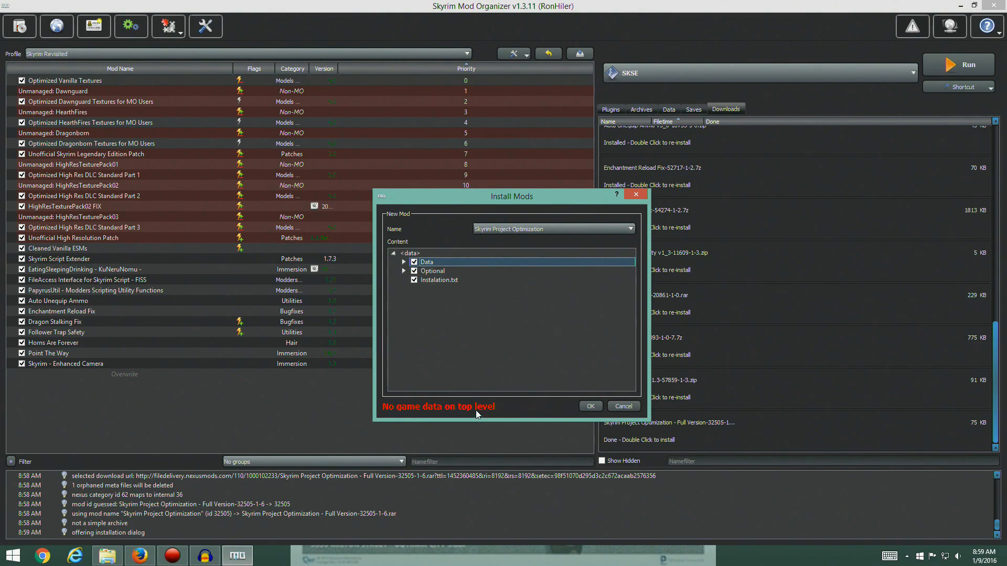
right_click(428, 272)
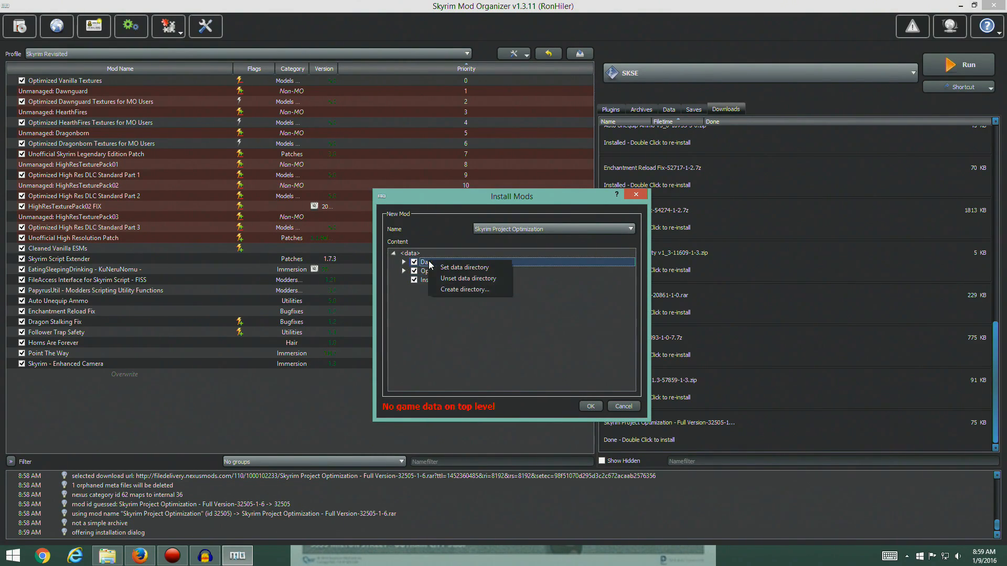
left_click(455, 265)
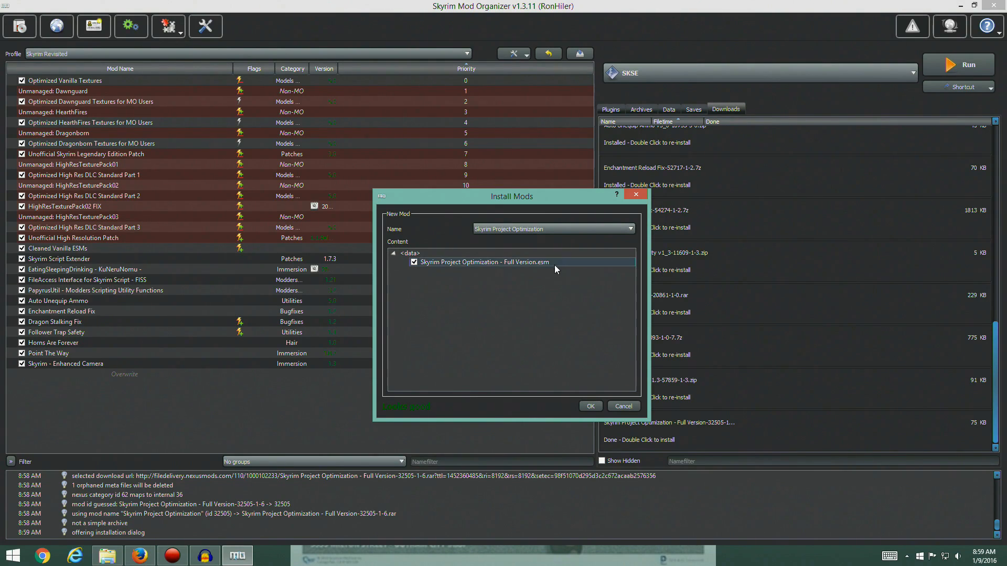
left_click(592, 408)
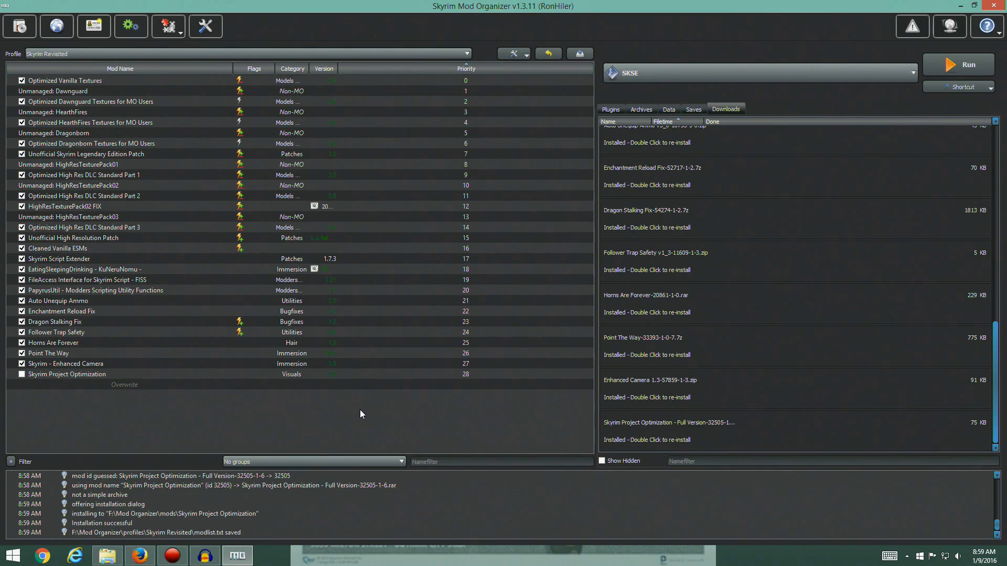
Enable Skyrim Project Optimization in the mod list and check its entry among the plugins
left_click(32, 375)
left_click(21, 374)
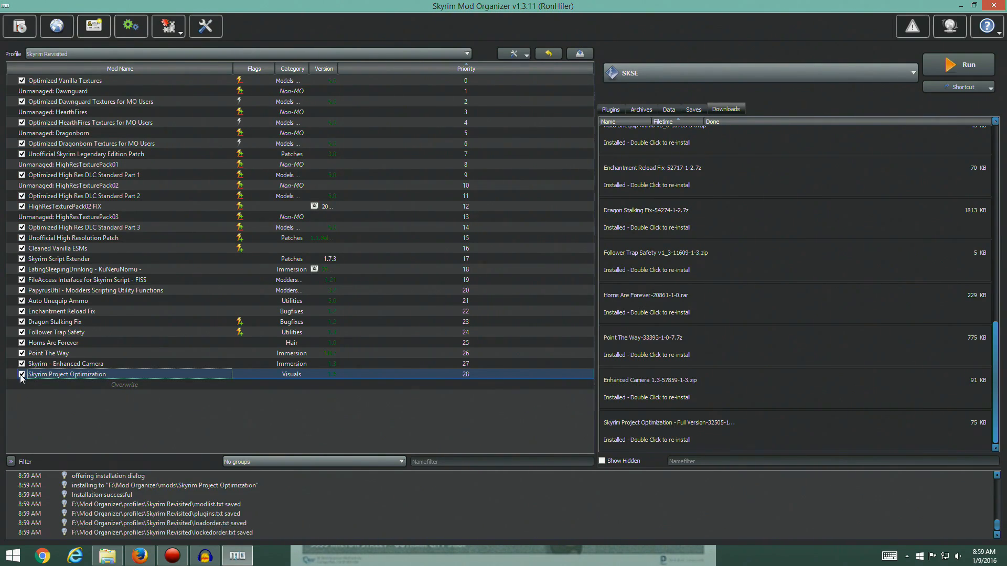
left_click(610, 111)
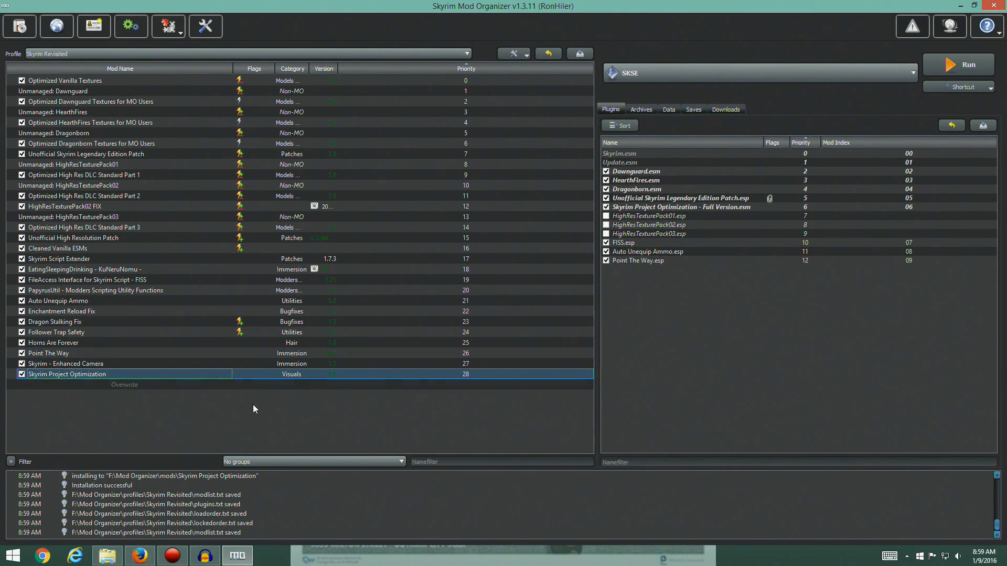
Switch back to the guide in Firefox and open the Nexus page of the Smart Souls mod
mouse_move(138, 561)
left_click(142, 556)
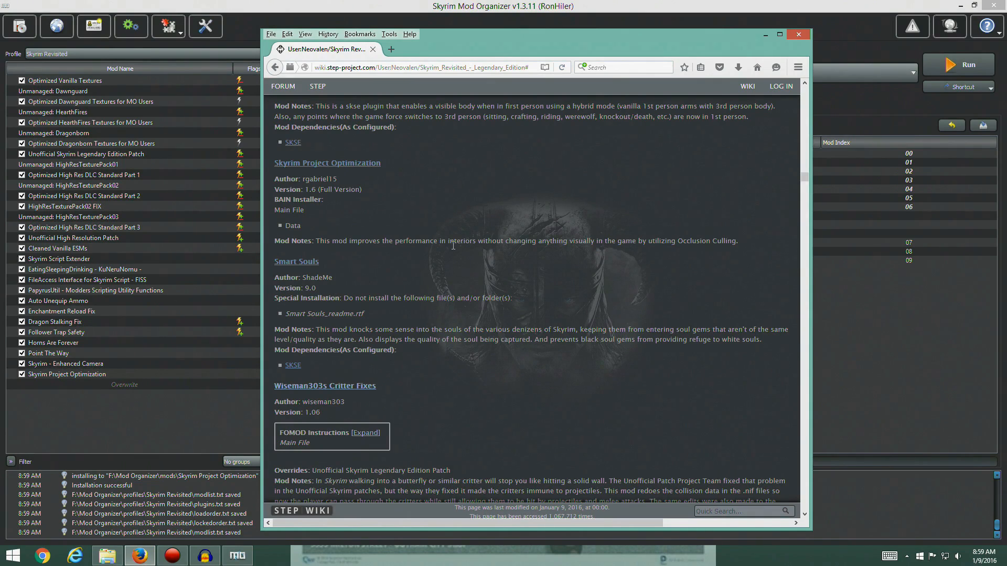
scroll(422, 221, "down", 3)
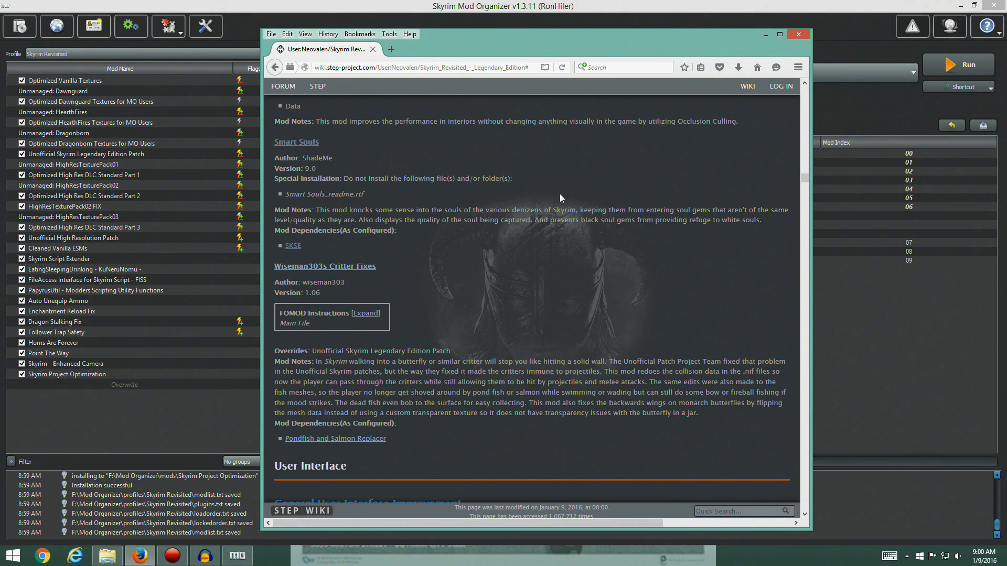
left_click(297, 148)
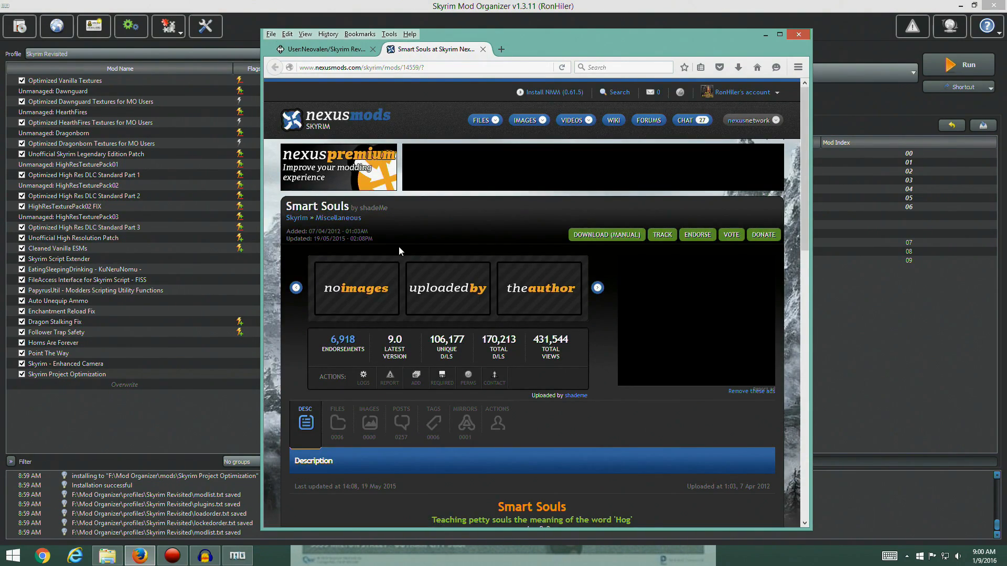
Open the Smart Souls file list on Nexus and look through its main files and old versions
scroll(430, 292, "down", 3)
scroll(430, 292, "down", 1)
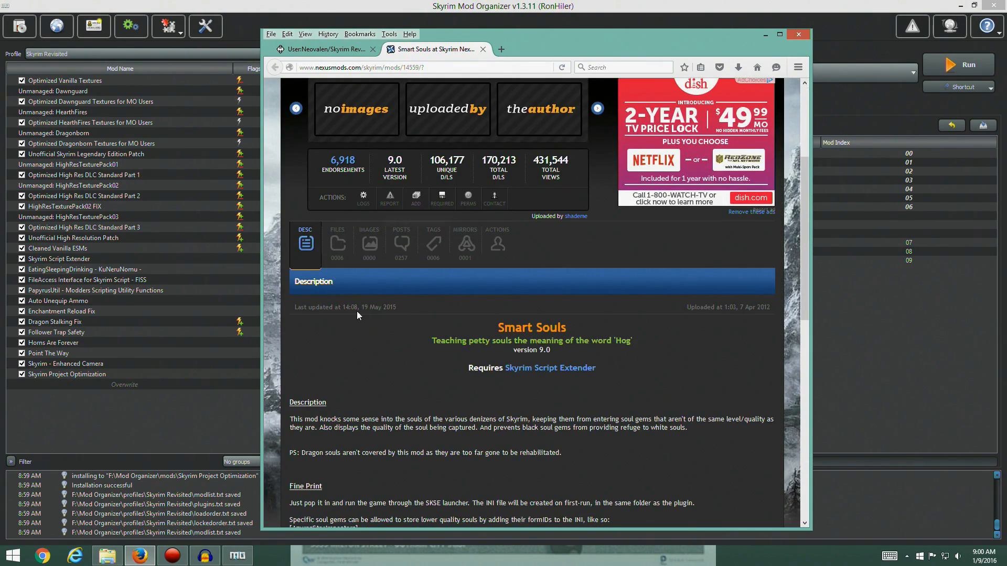
left_click(338, 241)
scroll(459, 288, "down", 3)
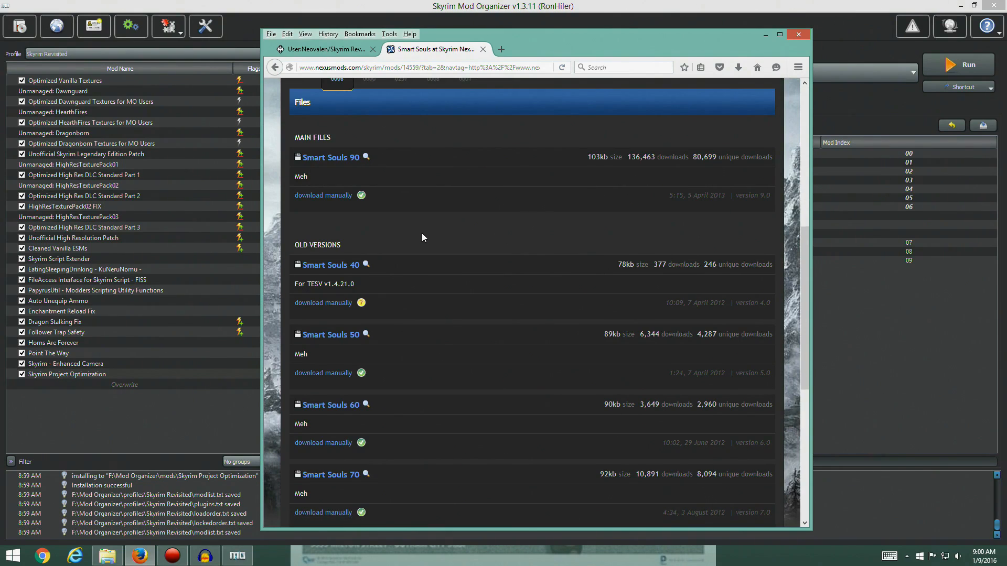
scroll(423, 237, "down", 1)
scroll(423, 238, "down", 4)
scroll(423, 238, "up", 8)
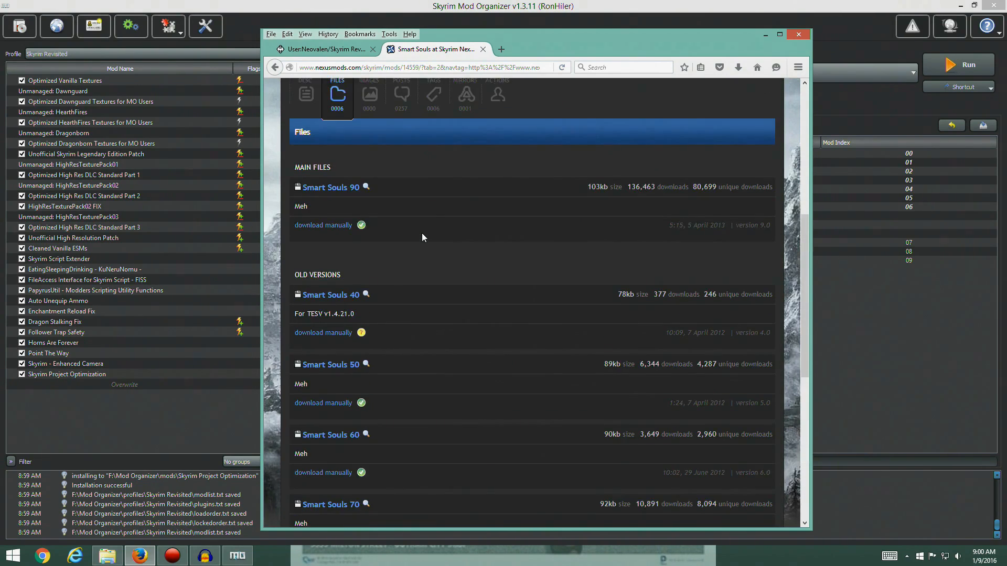
scroll(435, 334, "up", 3)
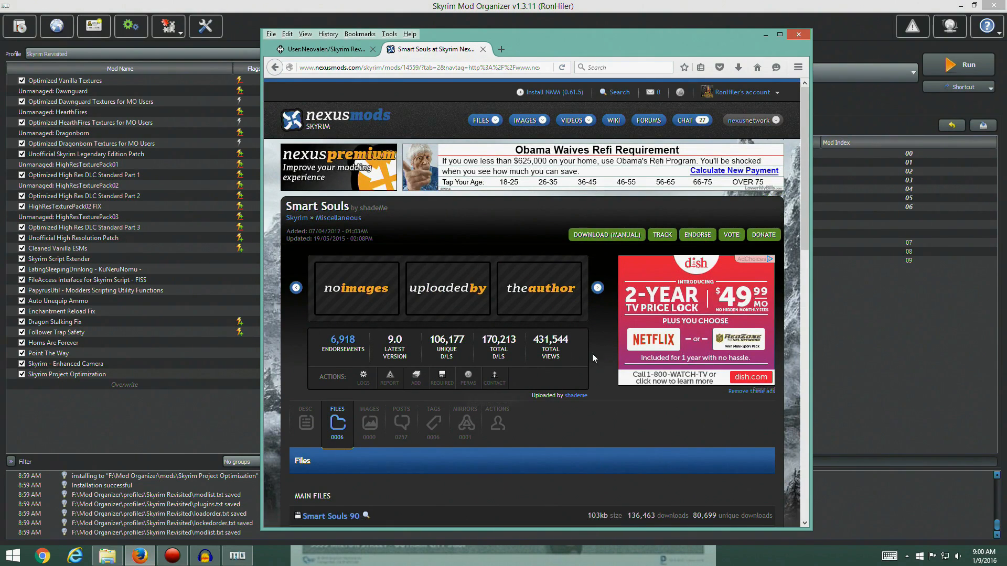
scroll(615, 315, "down", 2)
scroll(614, 313, "down", 2)
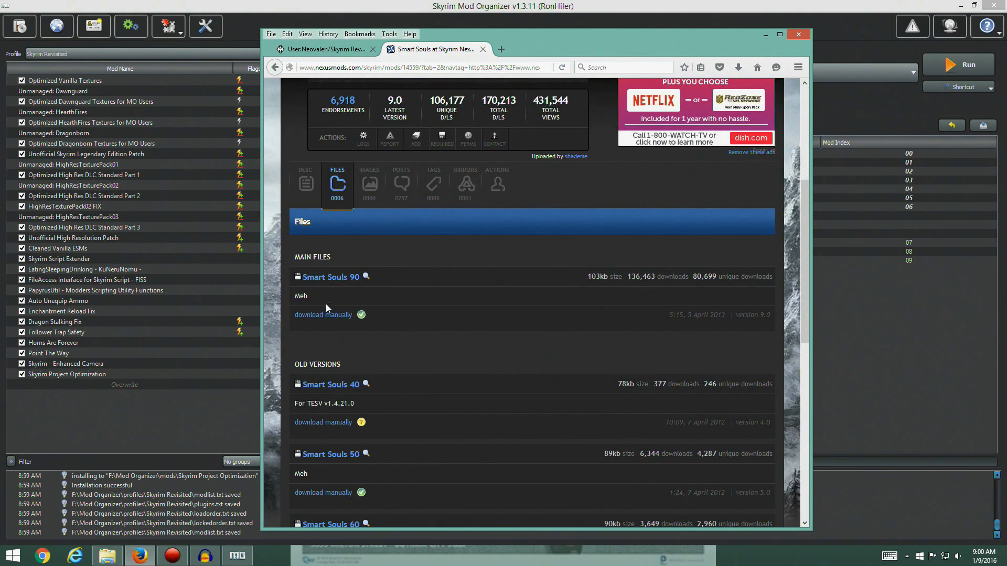
Download the Smart Souls 90 main file manually without donating, save the archive and close the mod's Nexus page
left_click(335, 317)
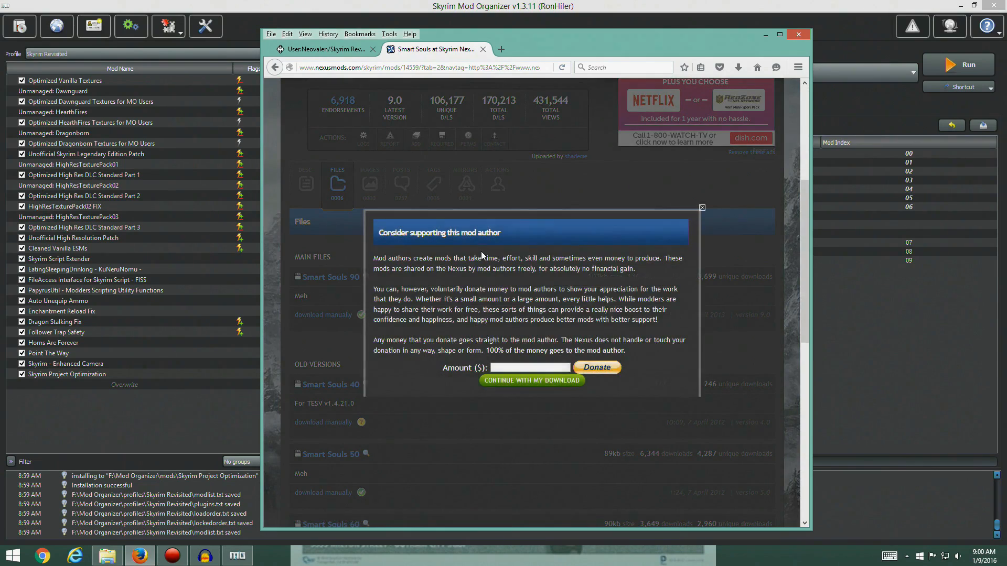
left_click(539, 381)
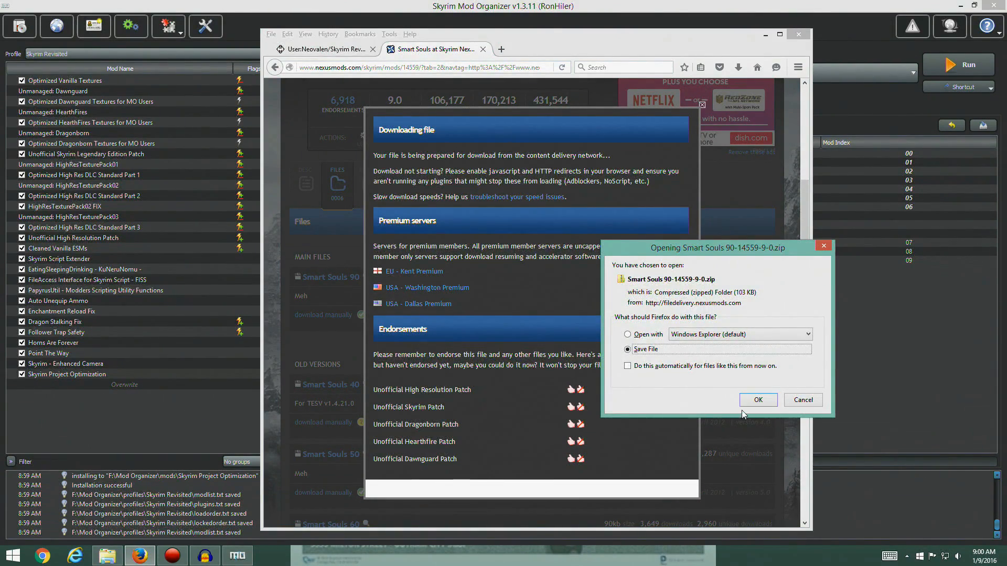
left_click(758, 400)
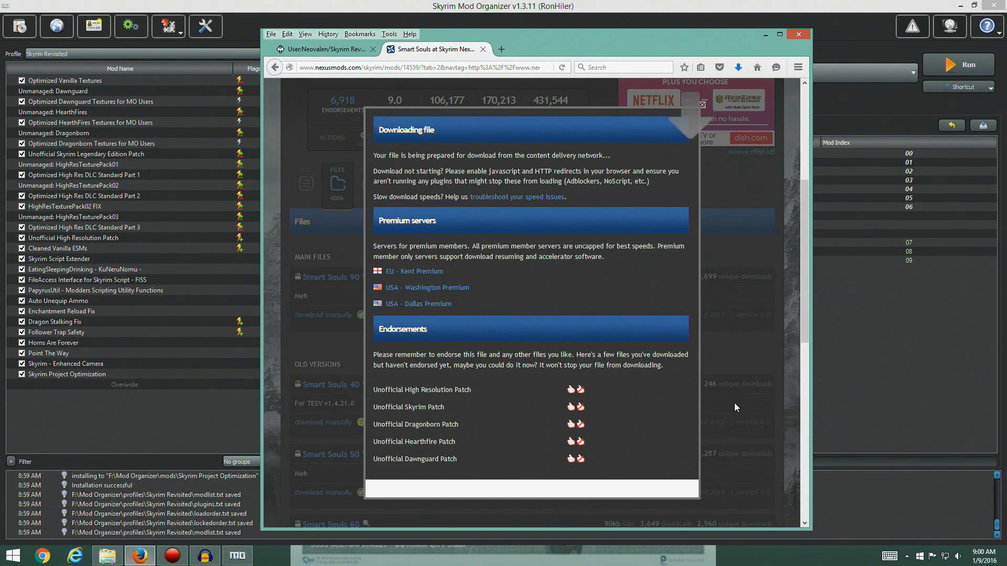
left_click(702, 105)
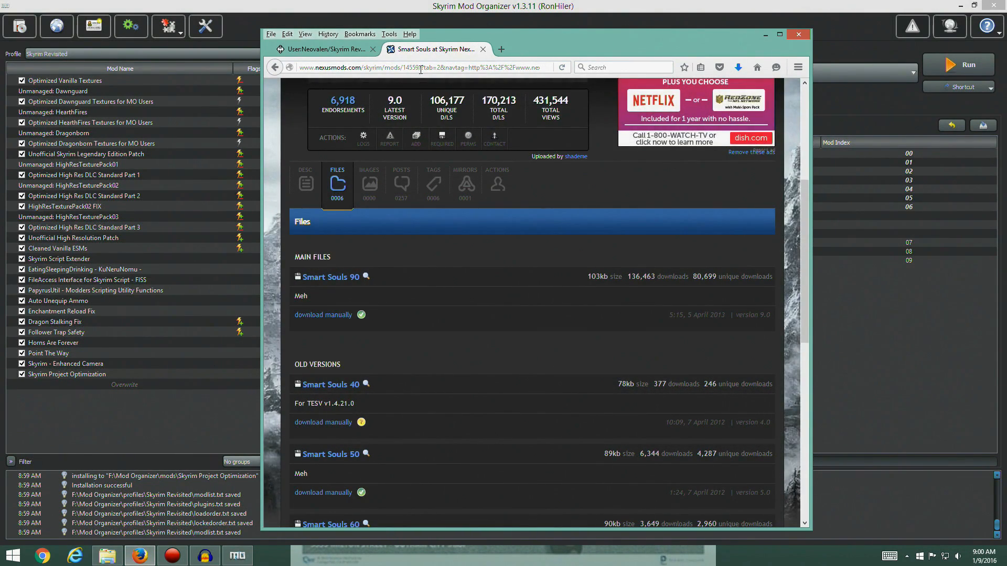
left_click(483, 49)
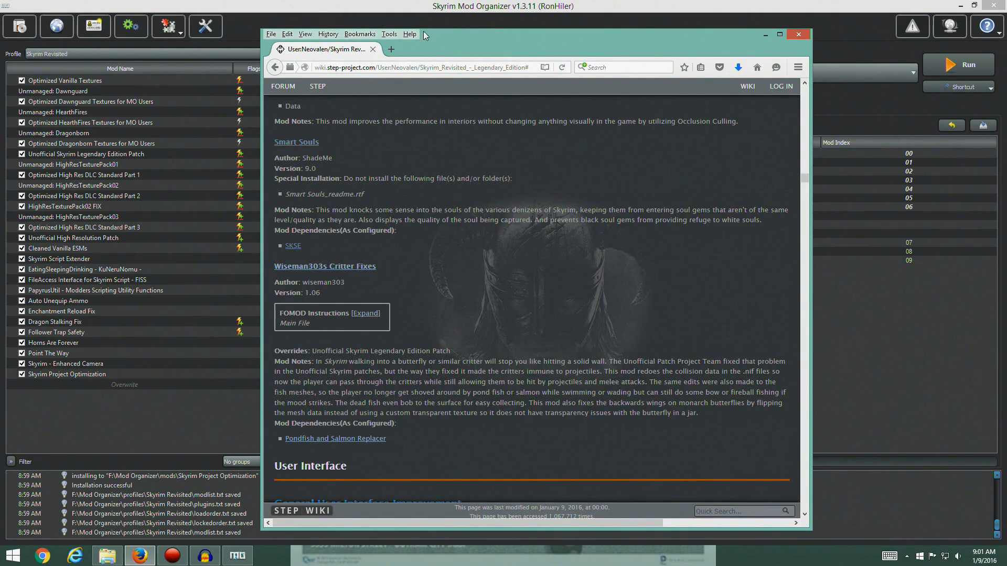
left_click(386, 12)
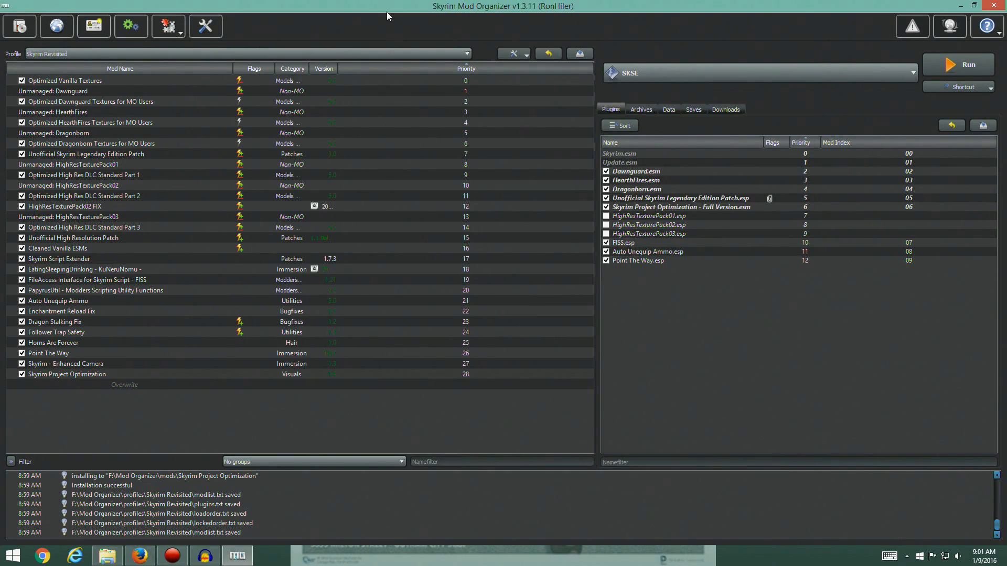
left_click(19, 31)
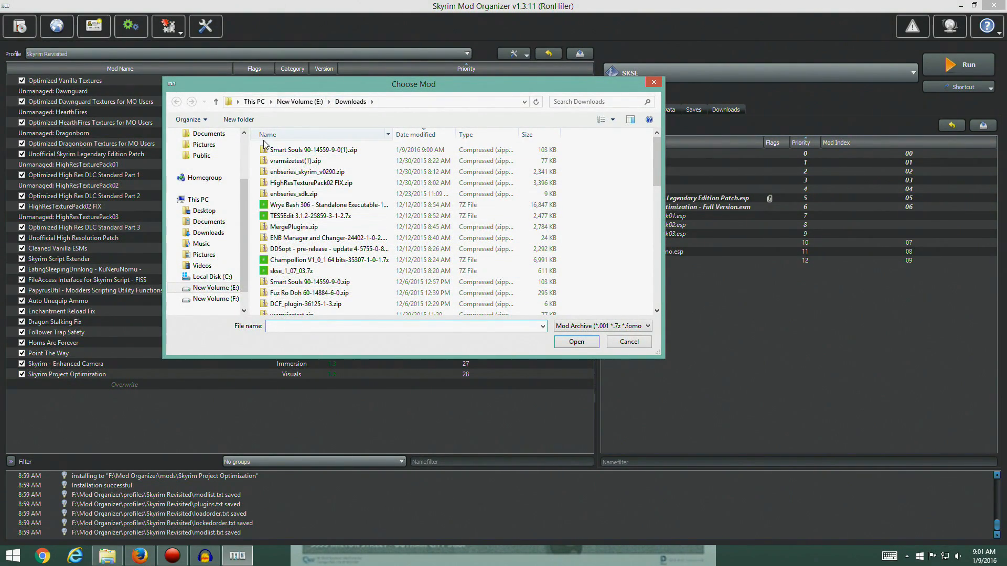
left_click(296, 150)
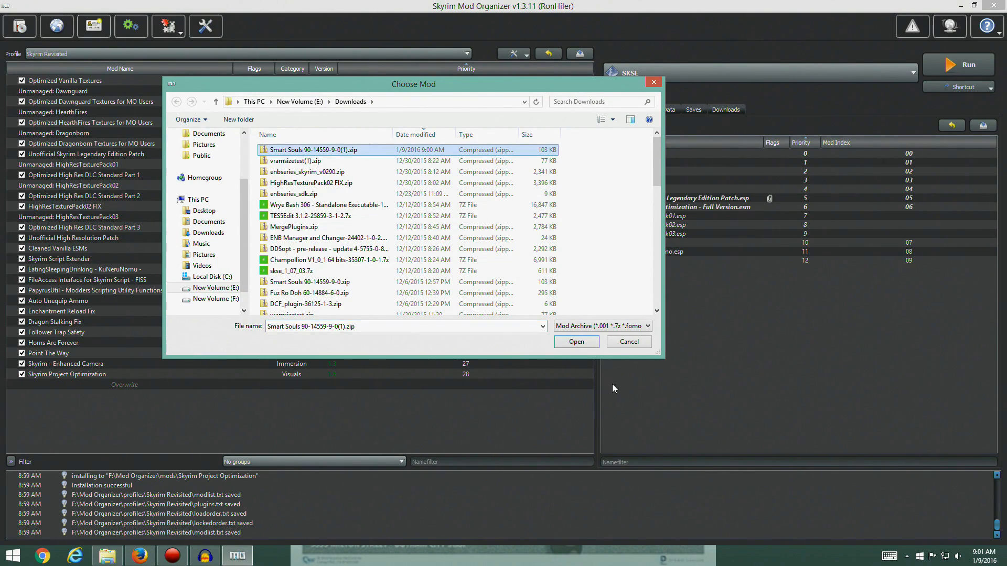
left_click(578, 345)
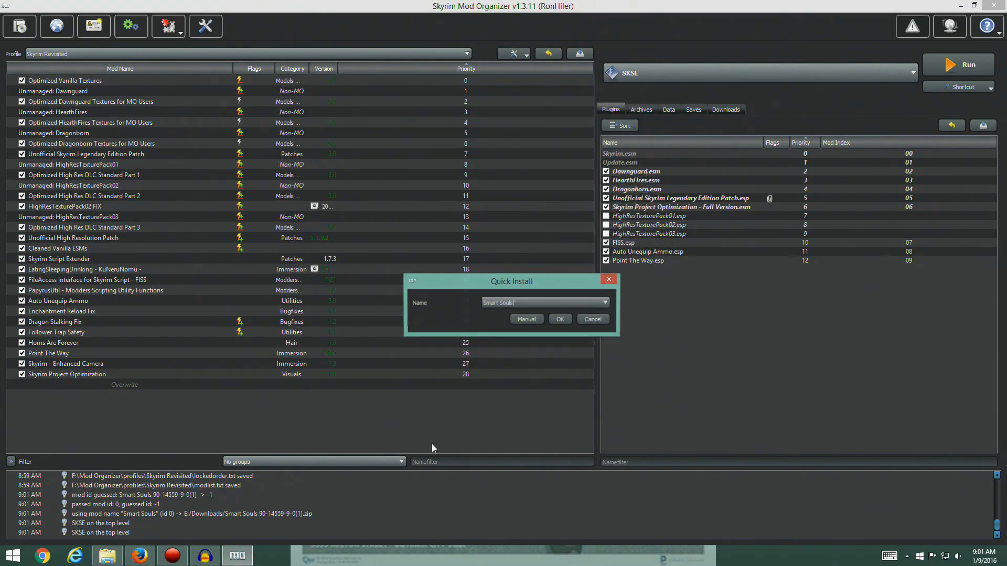
left_click(522, 319)
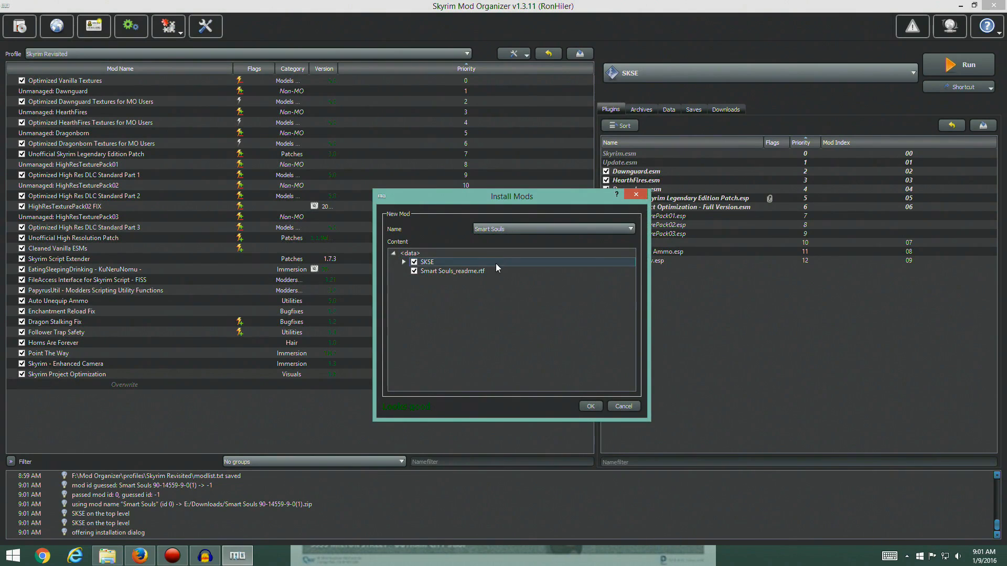
Check the guide's special installation note, install Smart Souls without Smart Souls_readme.rtf, and enable it in the mod list
left_click(141, 563)
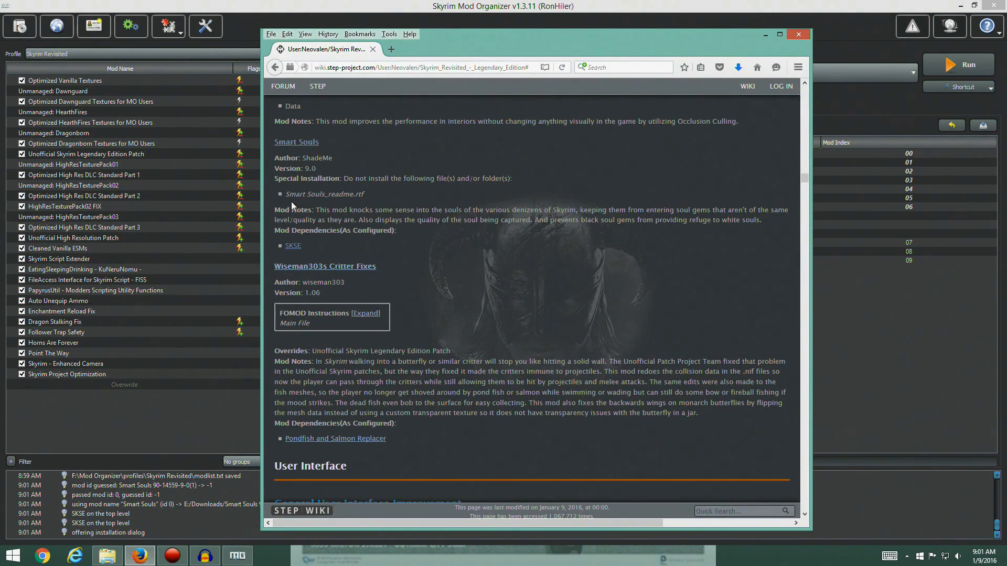
left_click(234, 410)
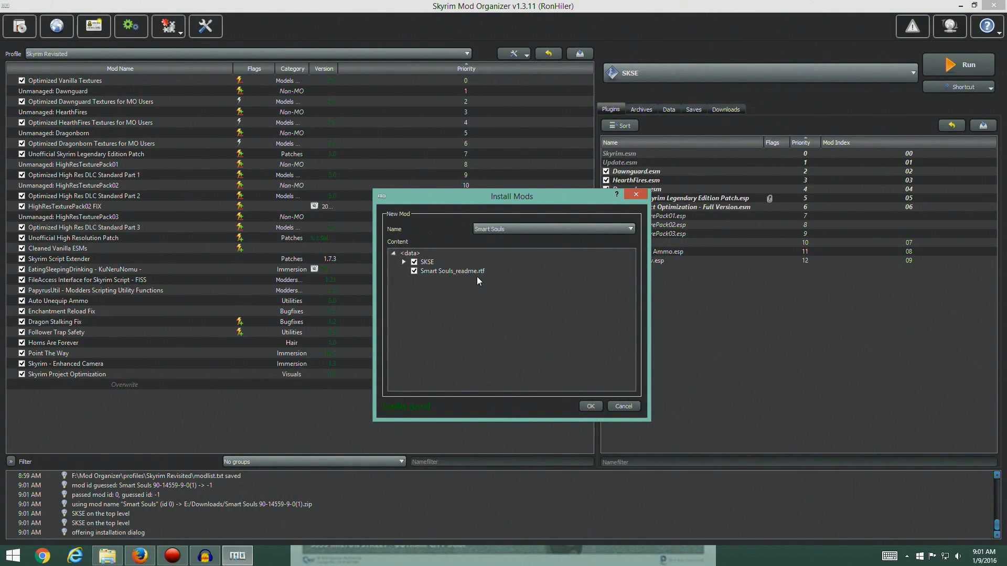
left_click(414, 271)
left_click(590, 408)
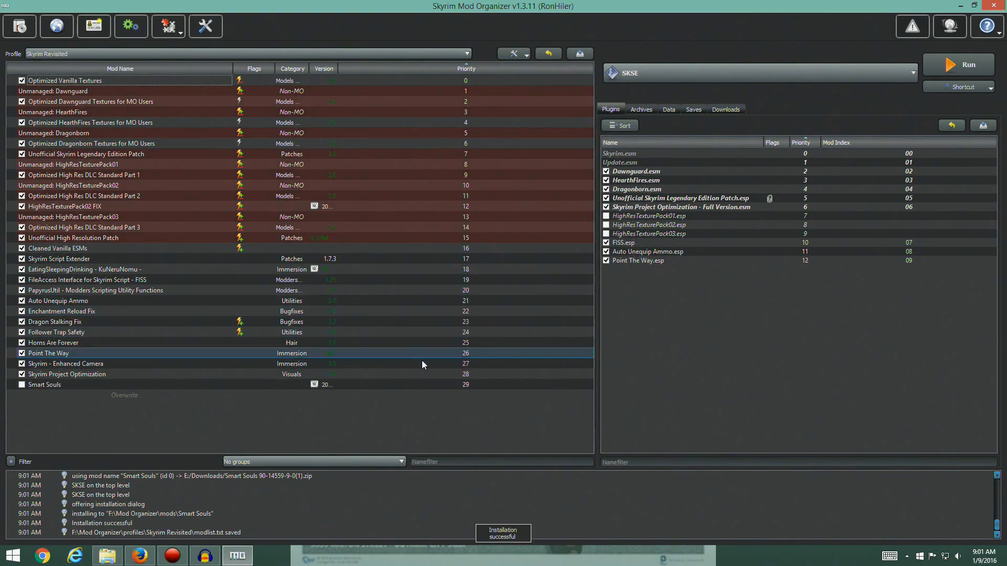
left_click(22, 386)
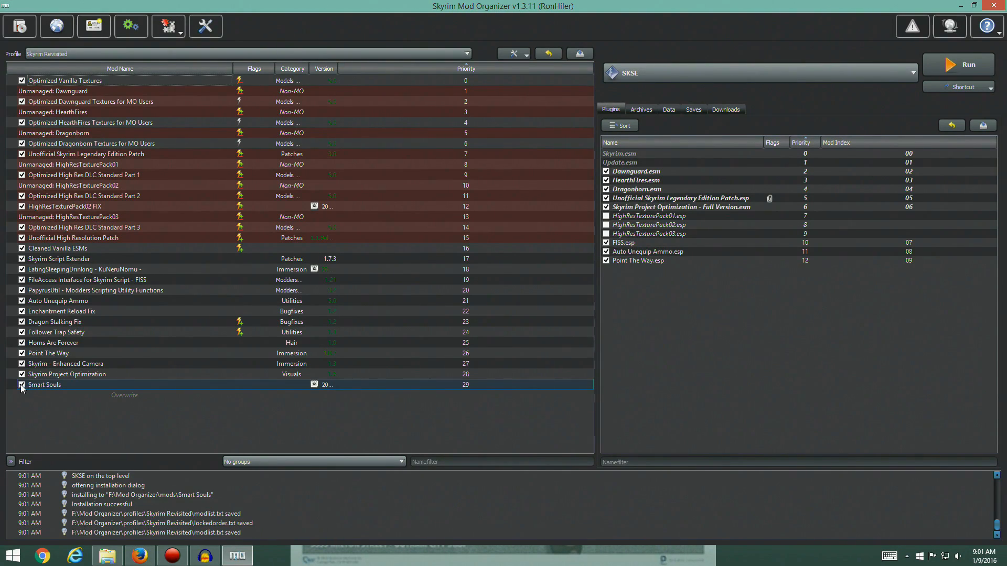
left_click(57, 388)
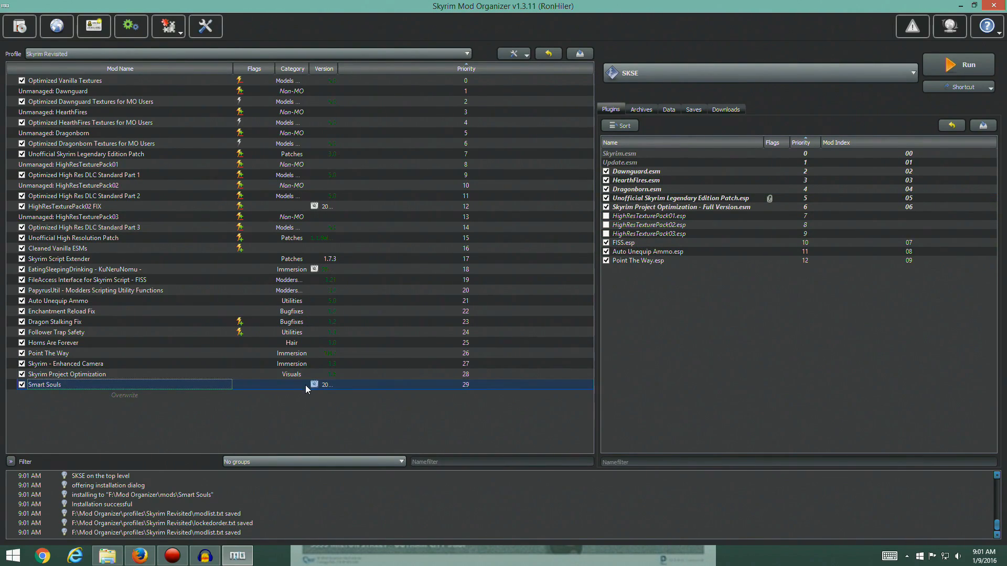
Switch back to the guide in Firefox and expand the FOMOD instructions for Wiseman303s Critter Fixes
mouse_move(141, 559)
left_click(141, 559)
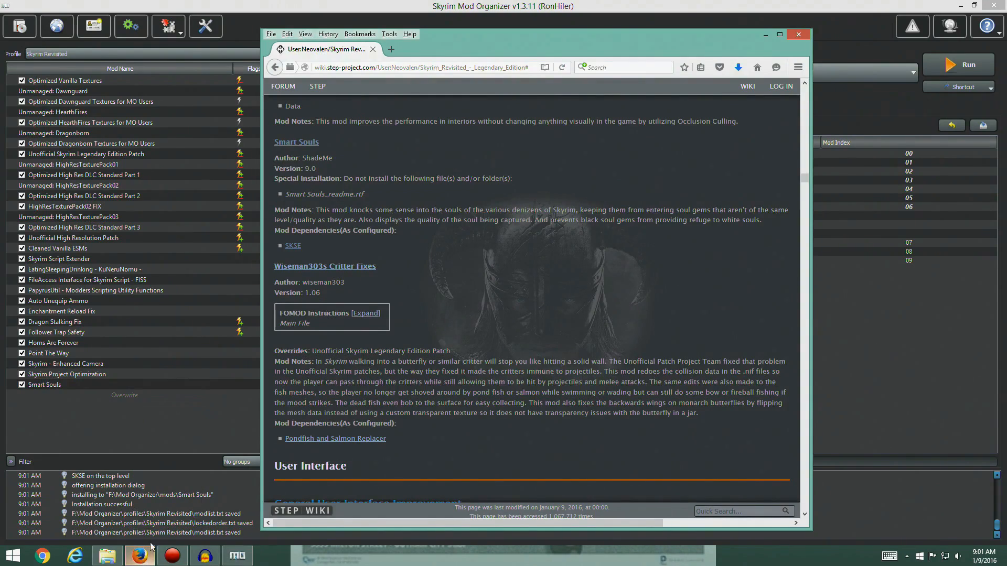
scroll(435, 227, "down", 2)
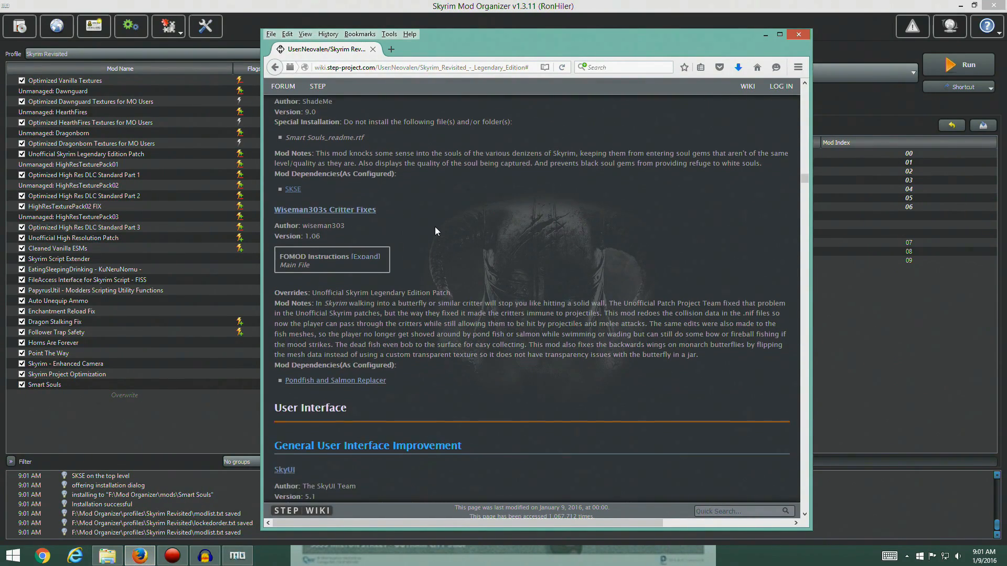
scroll(406, 370, "up", 2)
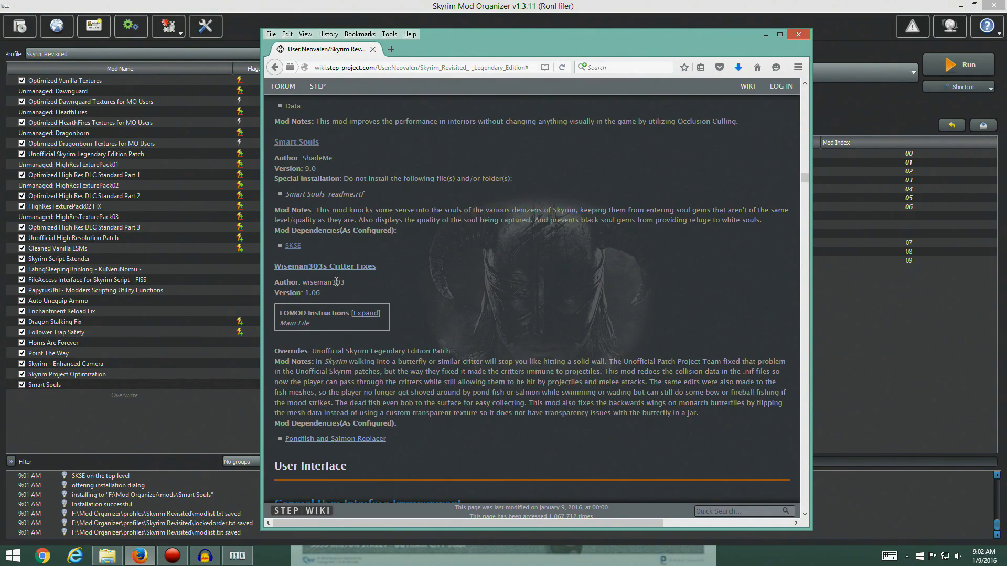
scroll(484, 442, "down", 4)
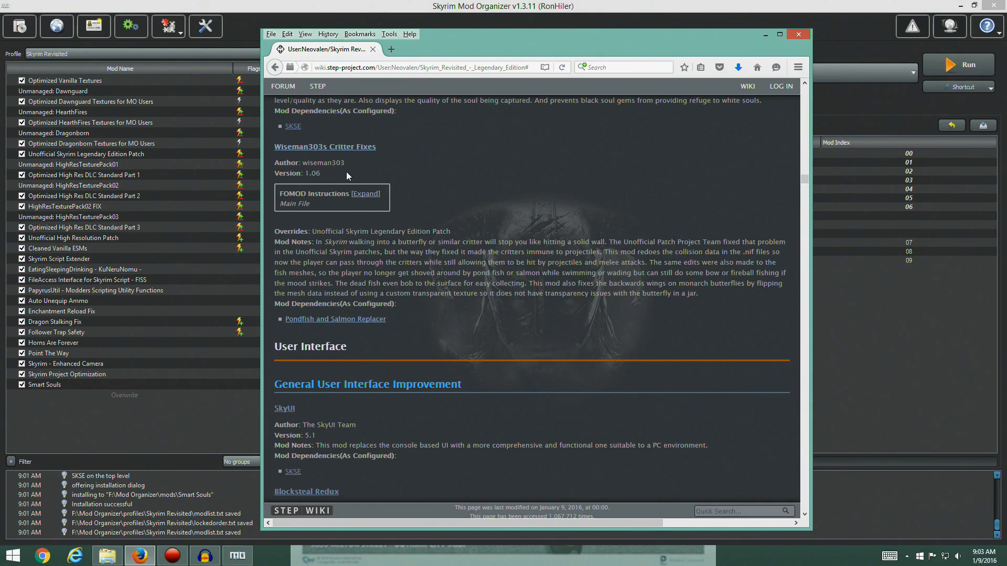
left_click(361, 194)
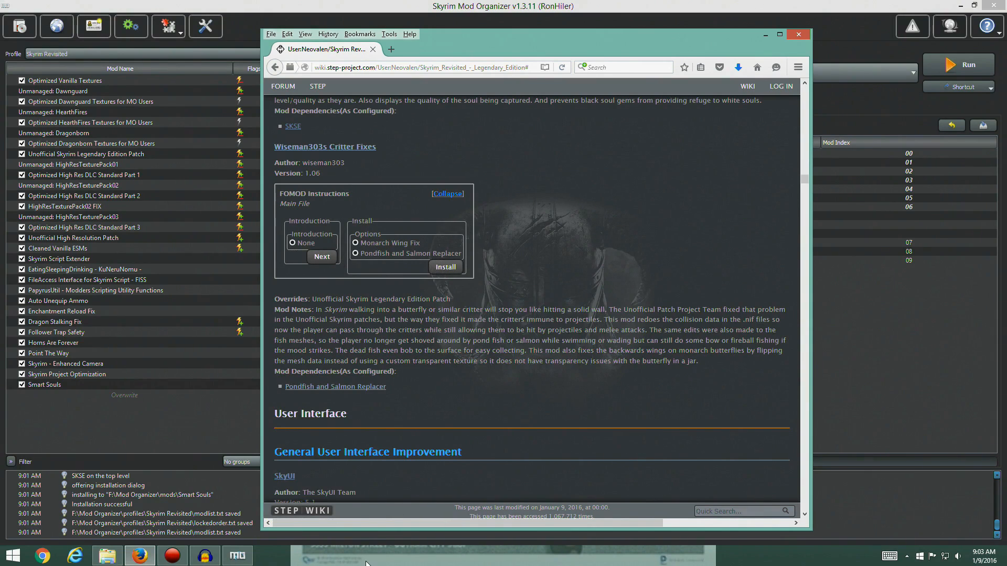
Open the Nexus page of Wiseman303's Critter Fixes and download the WM Critter Fixes v1_06 main file with the mod manager
left_click(328, 146)
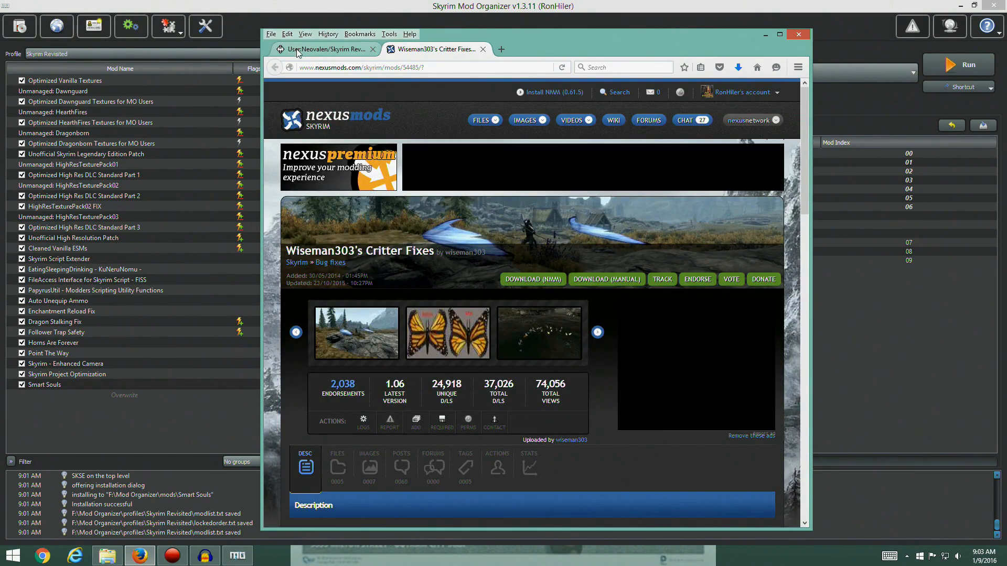
left_click(325, 49)
left_click(433, 50)
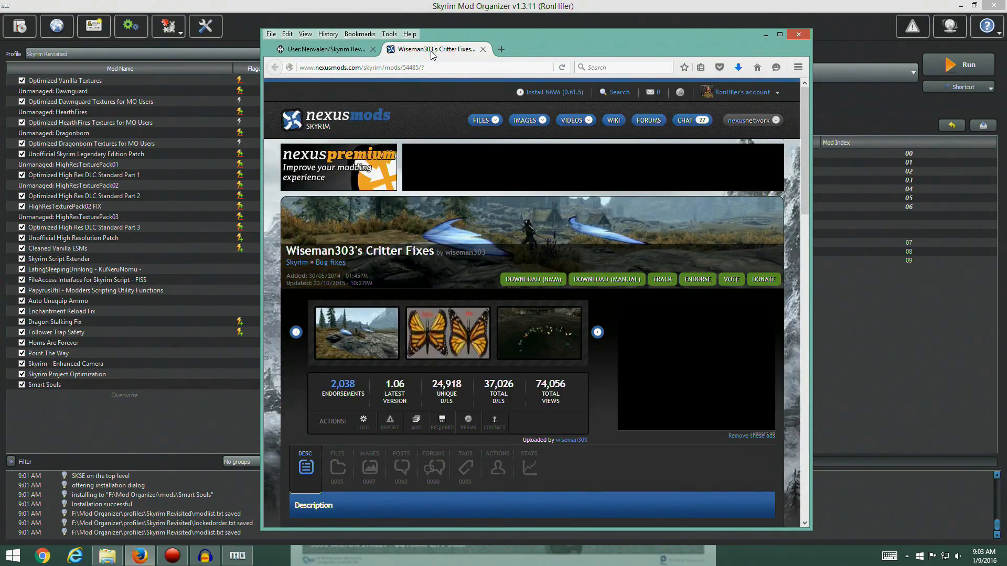
scroll(418, 394, "down", 3)
left_click(337, 287)
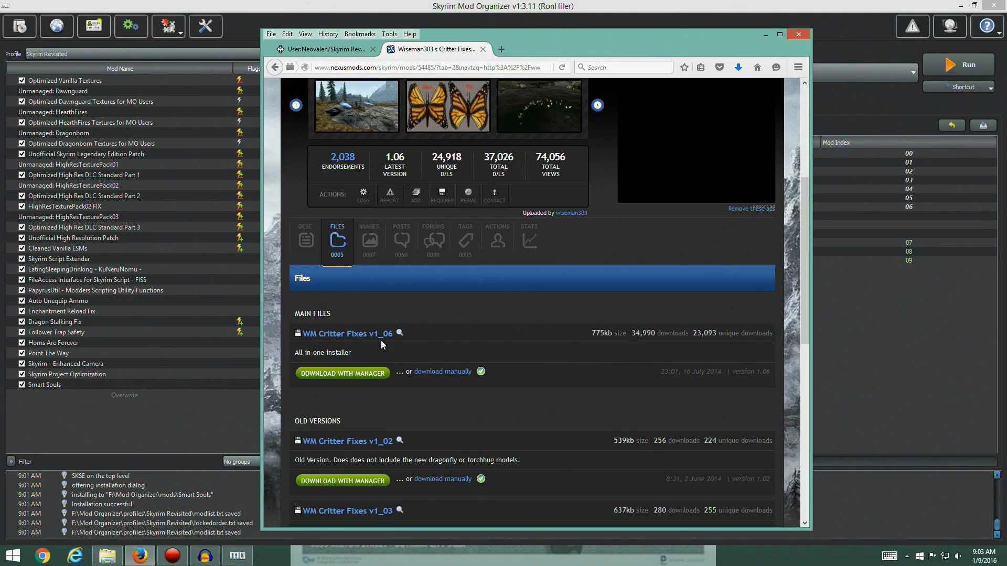
left_click(367, 243)
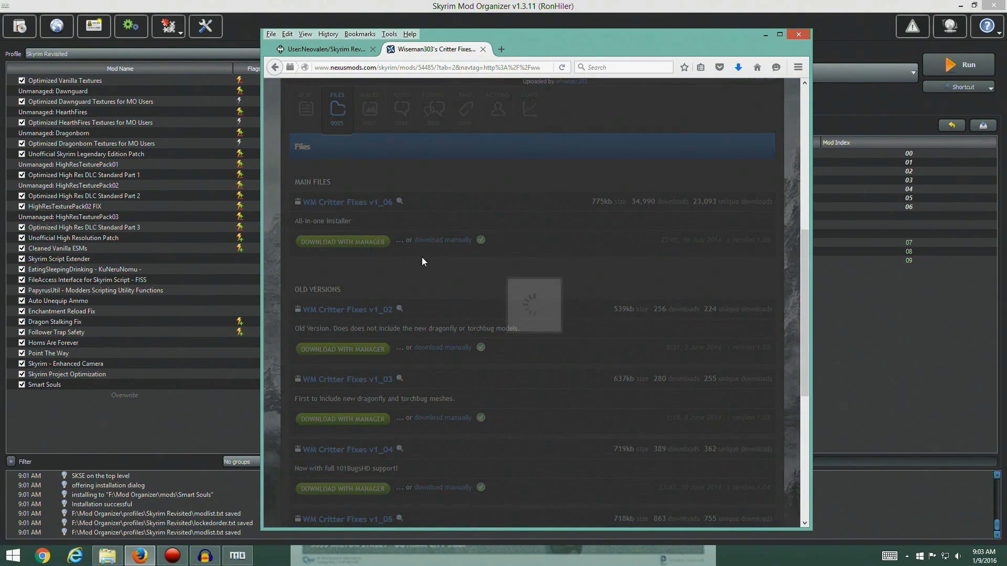
Switch to Mod Organizer and start installing the downloaded WM Critter Fixes v1_06 archive
left_click(221, 402)
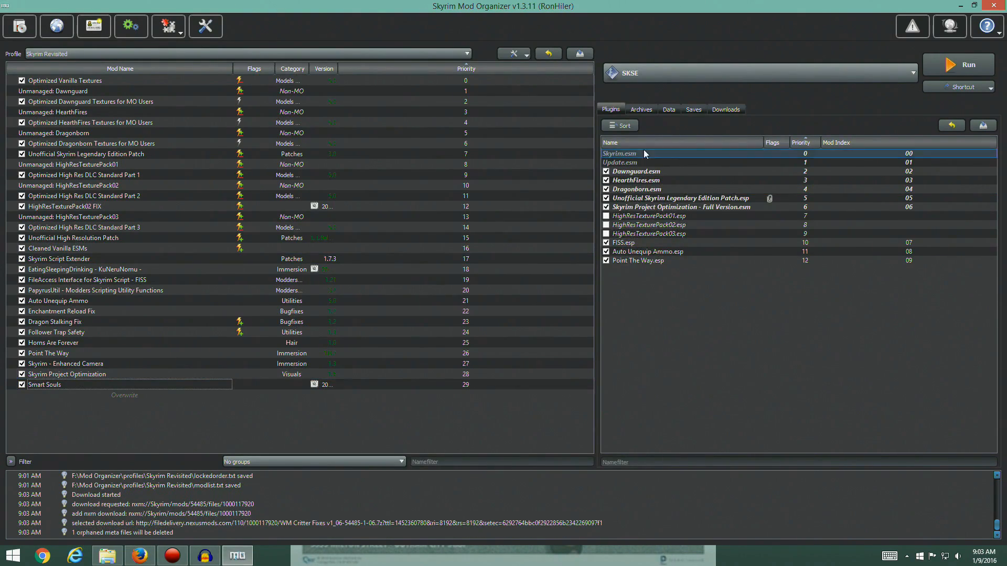
left_click(720, 111)
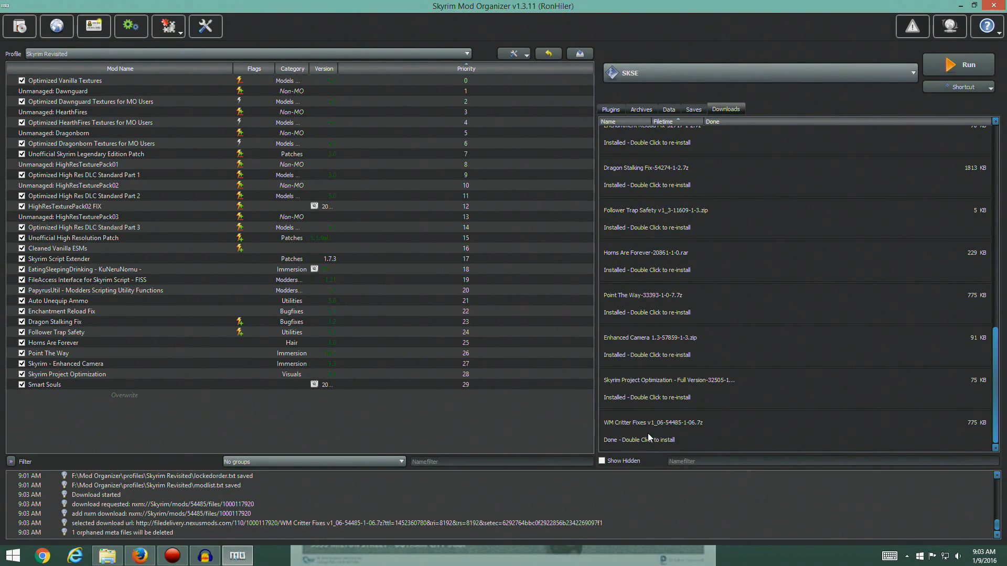
double_click(648, 437)
Arrange the Critter Fixes installer and the Firefox guide window side by side, and close the mod's Nexus page
left_click_drag(583, 171, 378, 100)
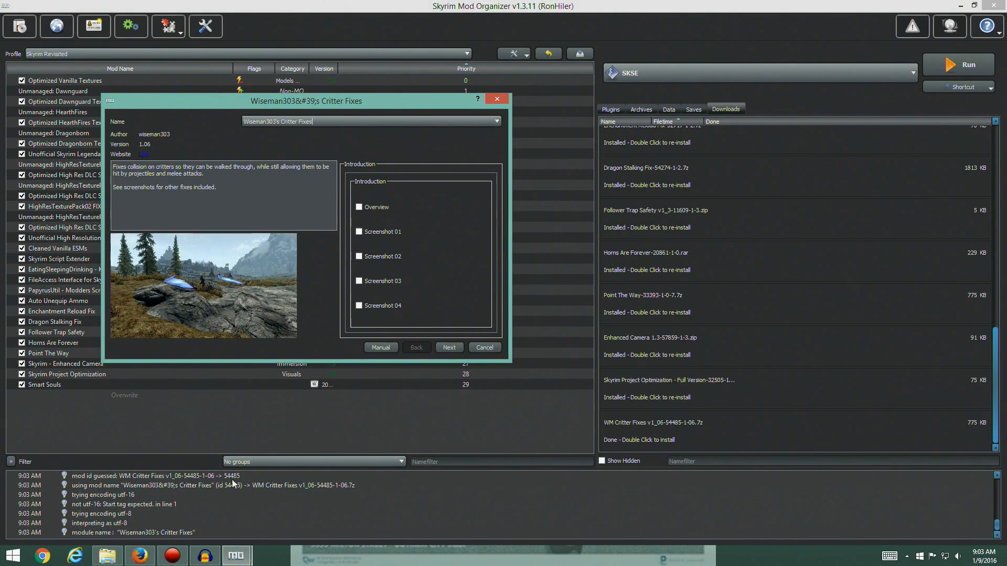
left_click(148, 557)
left_click_drag(203, 106, 132, 105)
left_click_drag(451, 33, 634, 20)
left_click(666, 35)
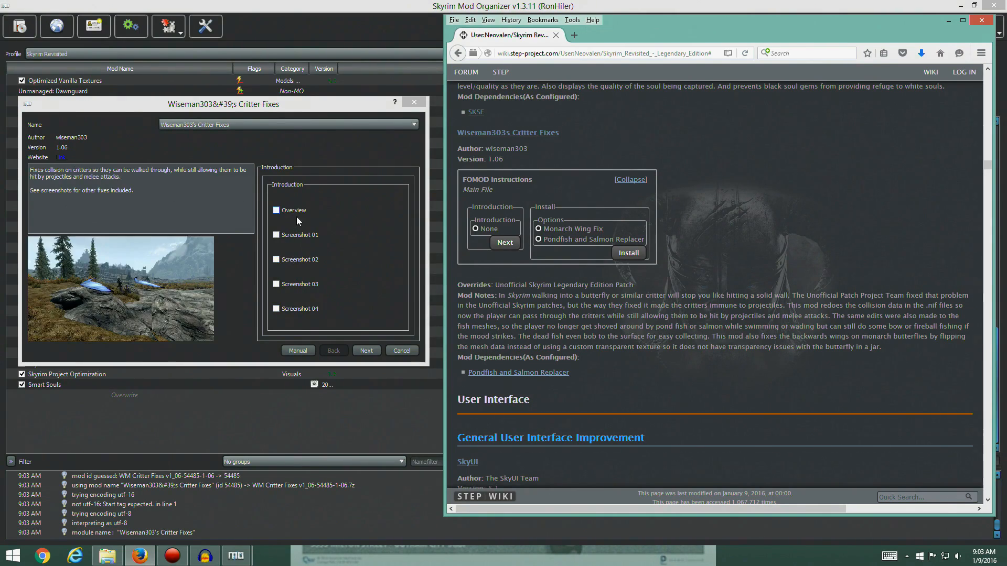
Install Wiseman303's Critter Fixes with the Monarch Wing Fix and PondFish and Salmon Replacer options, then enable it in the mod list
left_click(363, 351)
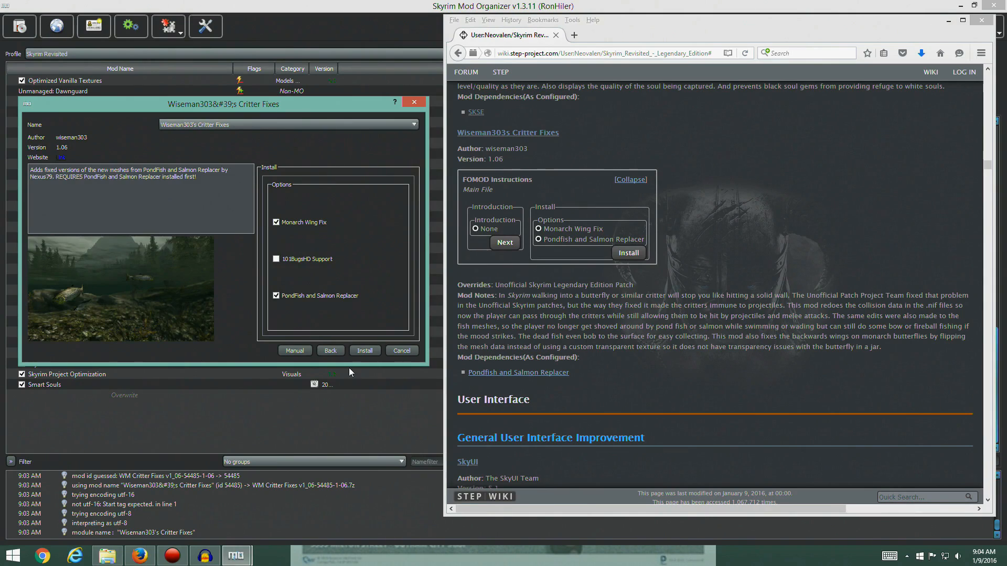
left_click(359, 351)
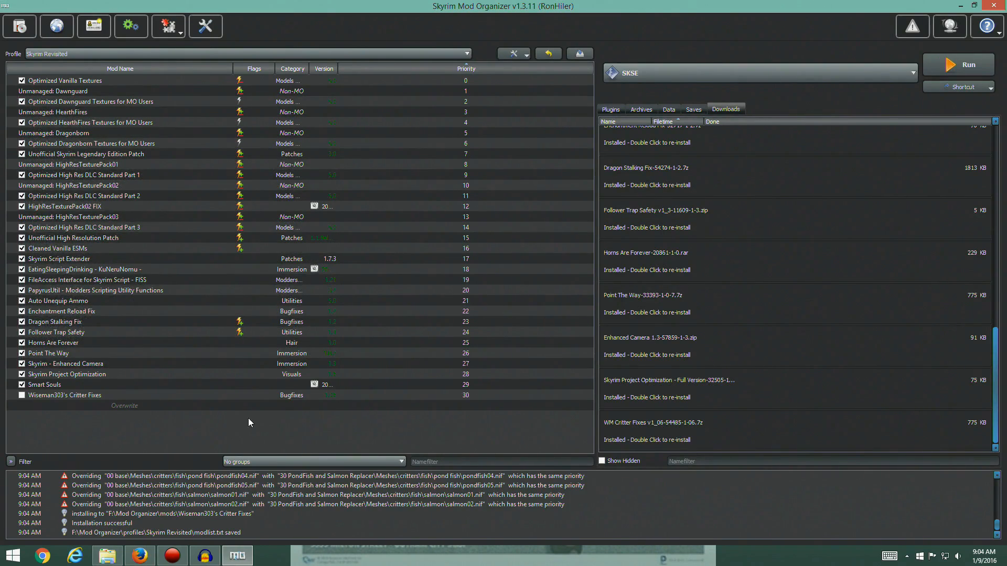
left_click(611, 110)
left_click(22, 395)
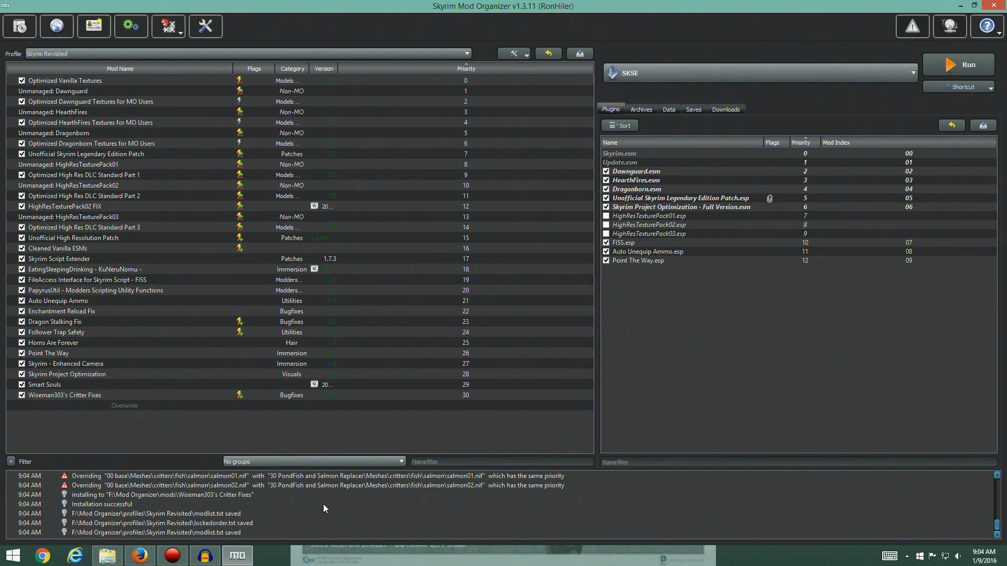
Switch to the guide and review the installed mods' entries from Wiseman303s Critter Fixes back up to the Resource Mods section
left_click(139, 555)
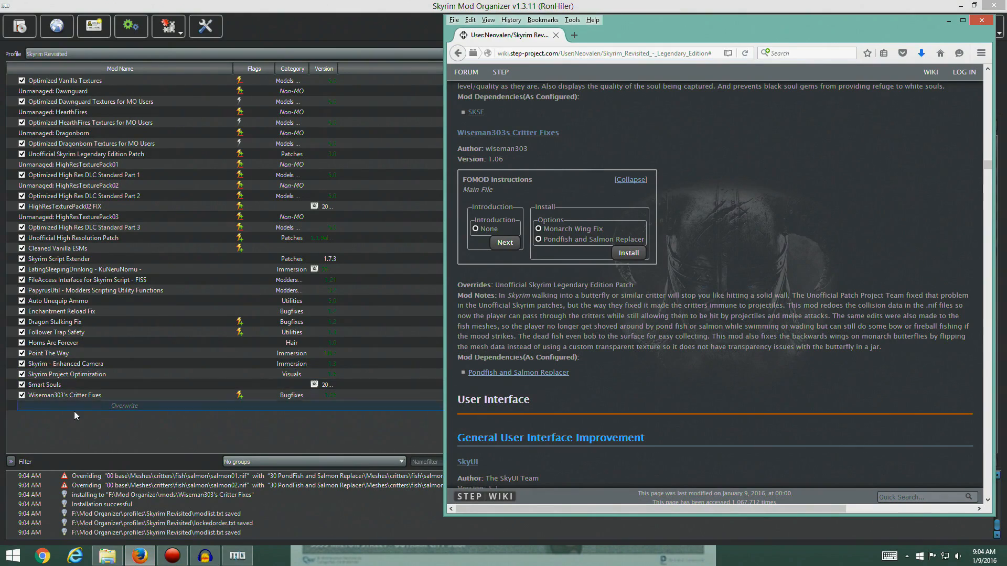
scroll(552, 353, "up", 18)
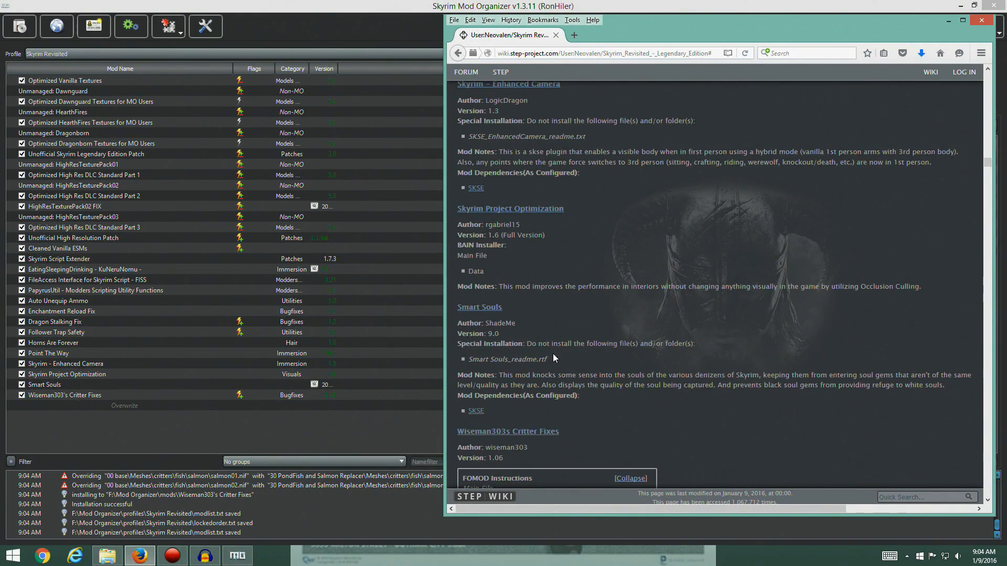
scroll(553, 353, "up", 3)
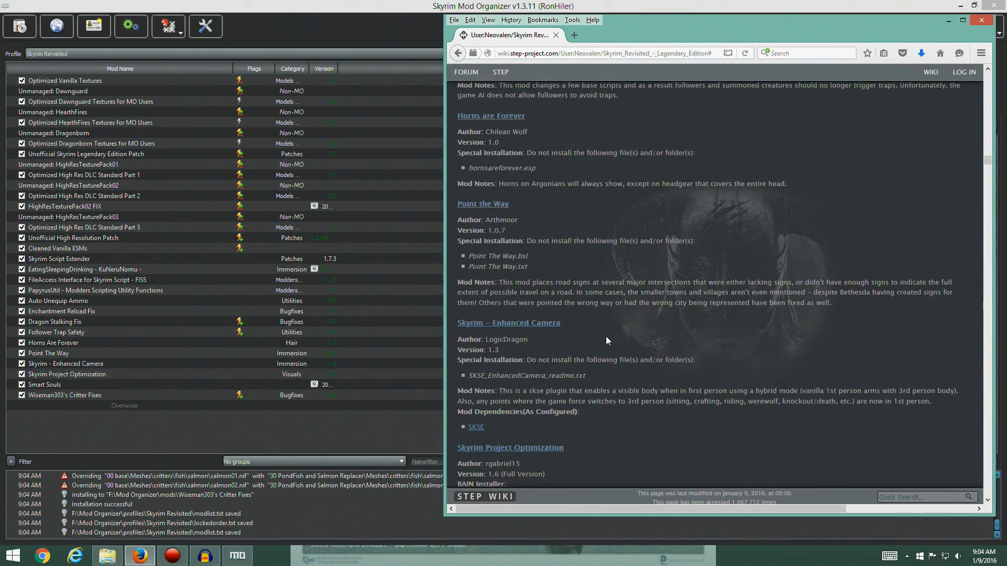
scroll(606, 340, "up", 12)
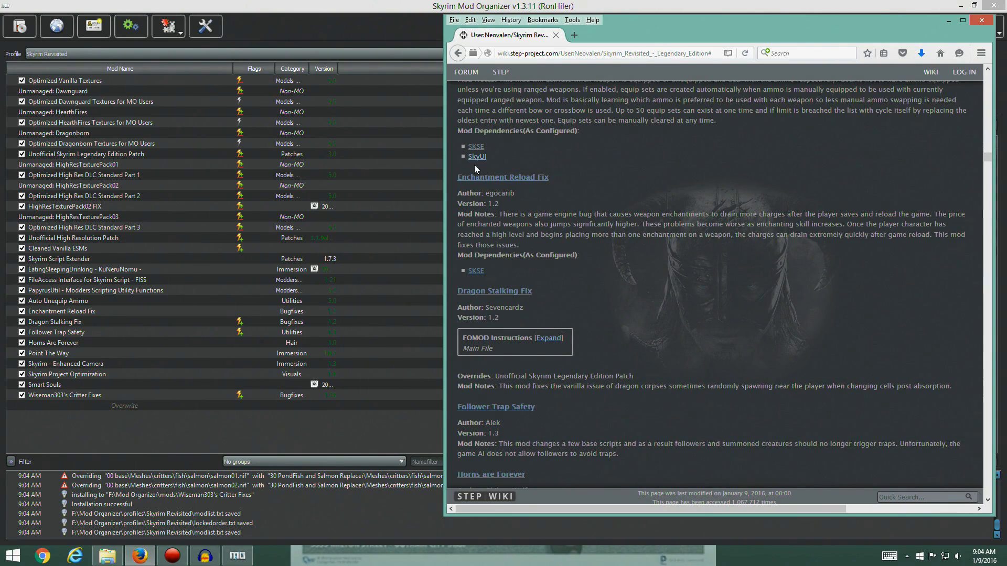
scroll(575, 313, "up", 6)
scroll(576, 313, "down", 7)
scroll(613, 219, "down", 8)
scroll(613, 219, "up", 18)
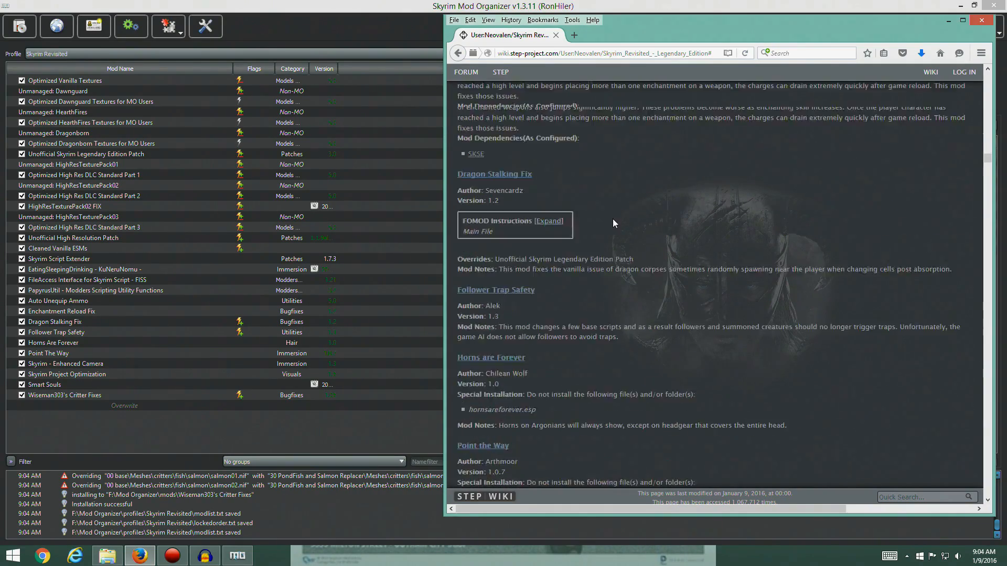
scroll(601, 358, "up", 10)
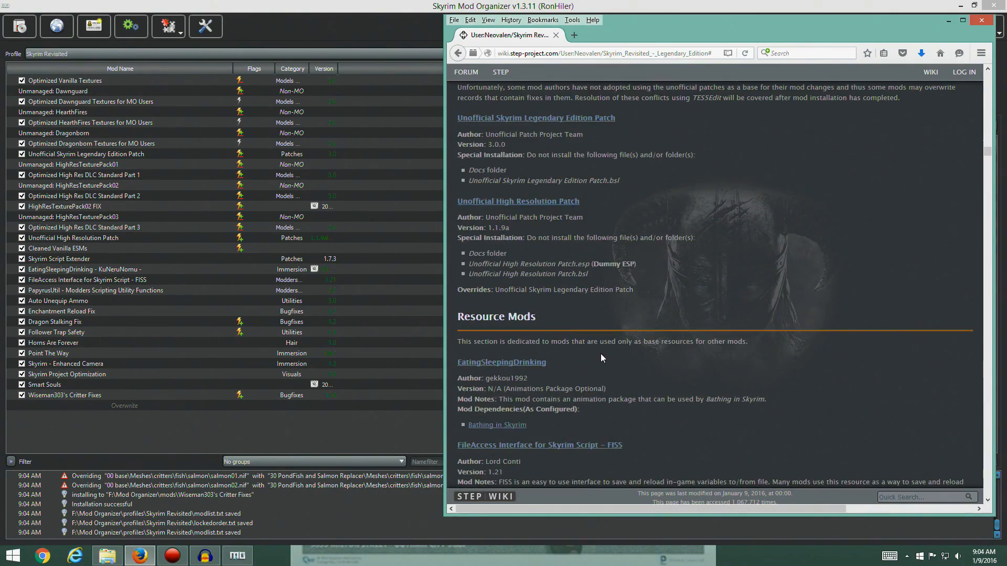
scroll(598, 352, "down", 6)
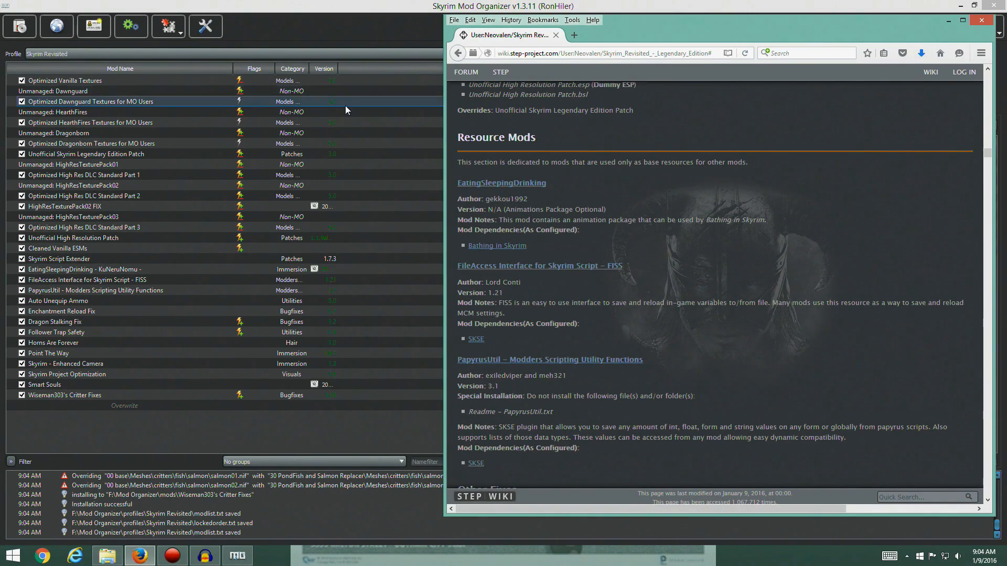
Switch to Mod Organizer, choose LOOT as the program to launch, and run it
left_click(161, 417)
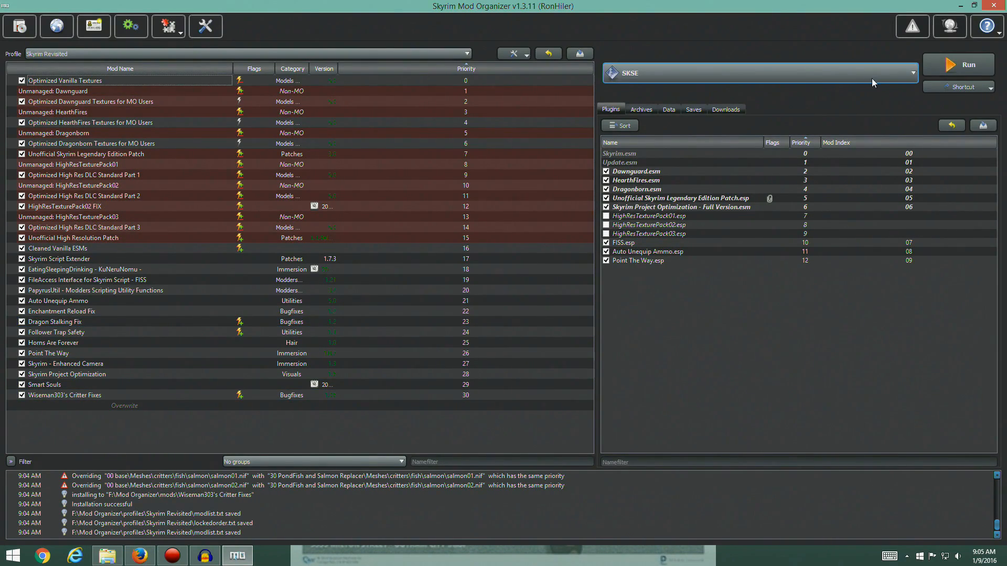
left_click(914, 73)
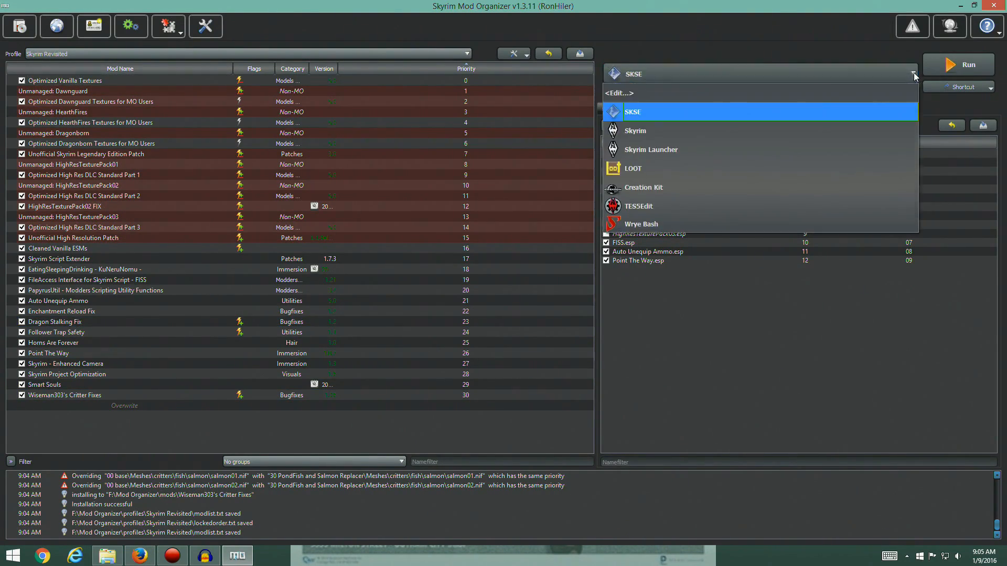
left_click(670, 166)
left_click(959, 64)
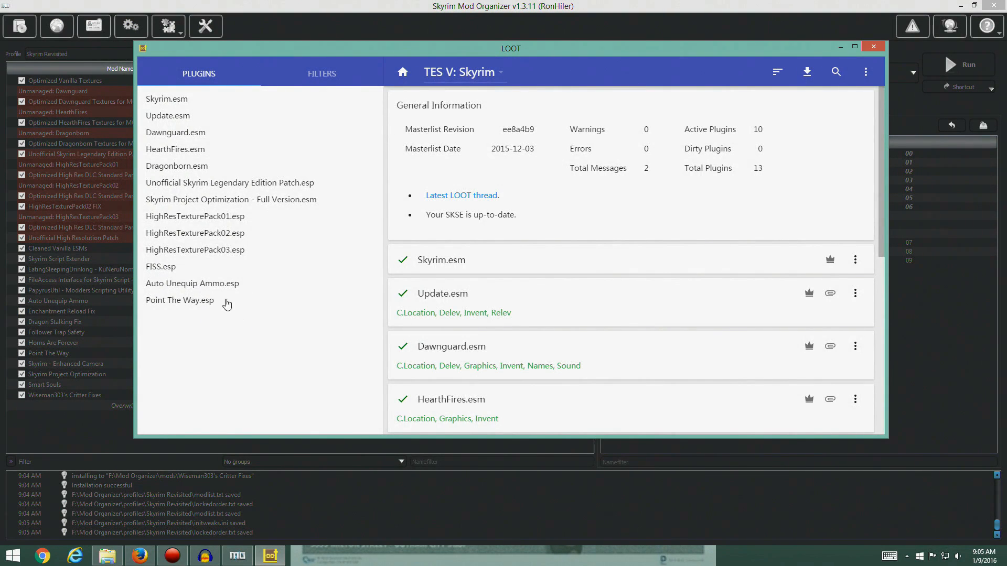
Sort the Skyrim plugins in LOOT, review the proposed plugin list, and apply the sorted load order
left_click(777, 75)
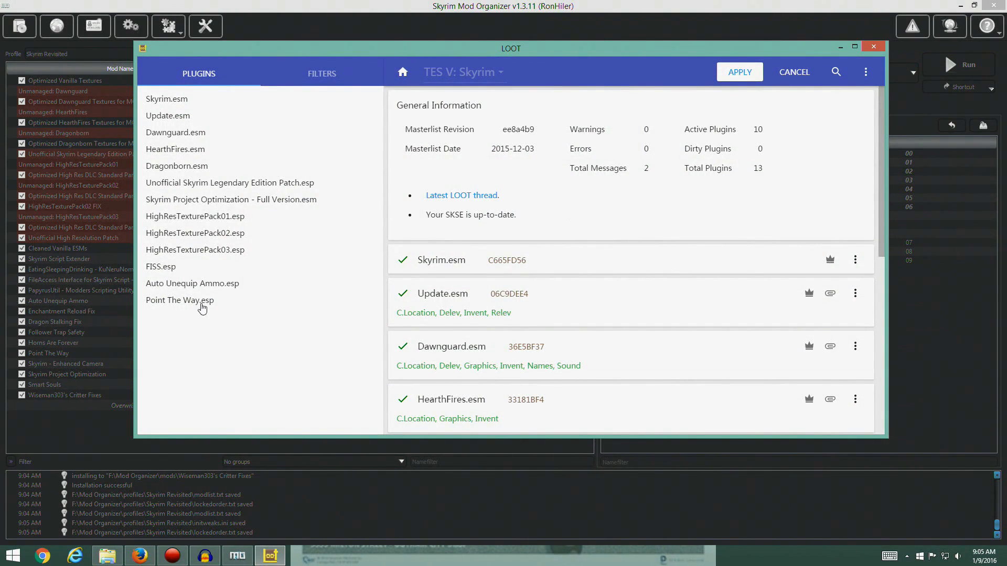
scroll(473, 344, "down", 7)
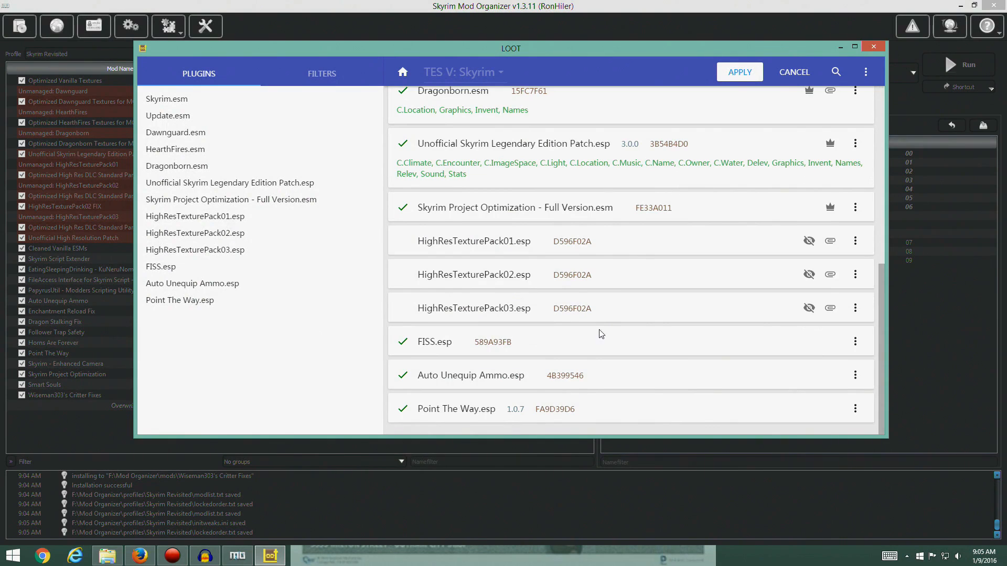
scroll(494, 410, "up", 10)
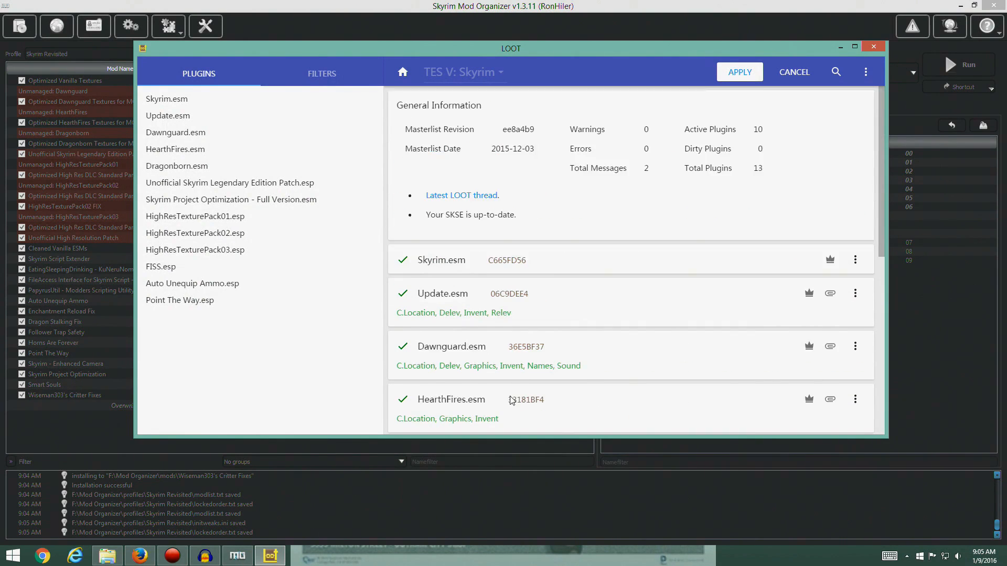
left_click(737, 73)
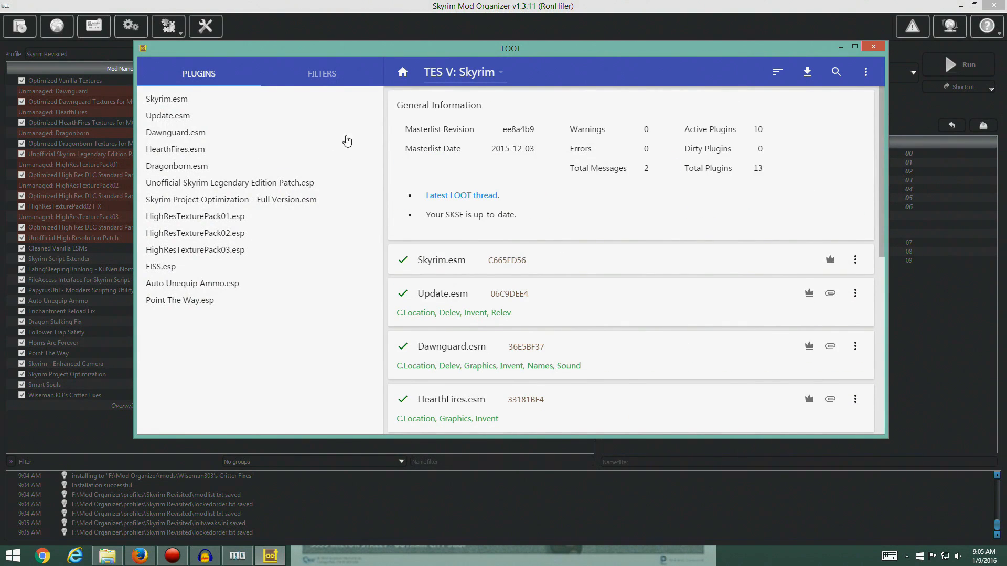
View LOOT's filter options, return to the plugin list, and close LOOT
left_click(321, 79)
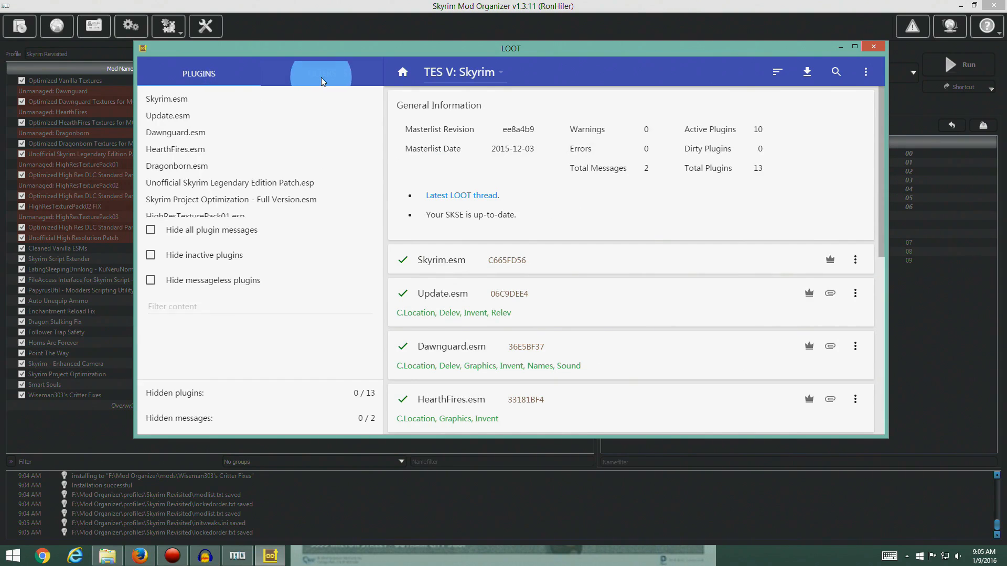
left_click(204, 73)
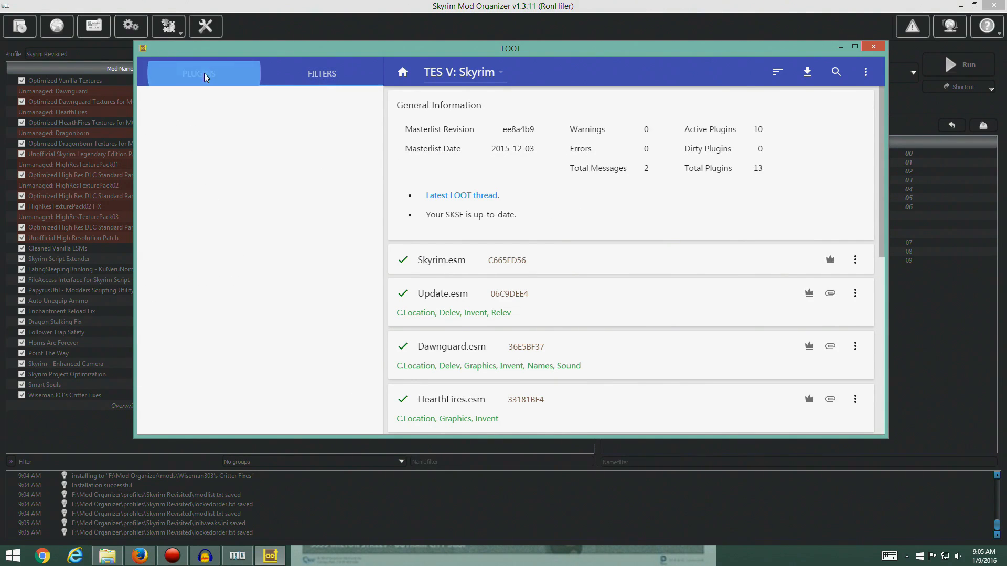
left_click(873, 47)
Launch Skyrim through SKSE from Mod Organizer and enter the game world from the main menu
left_click(912, 74)
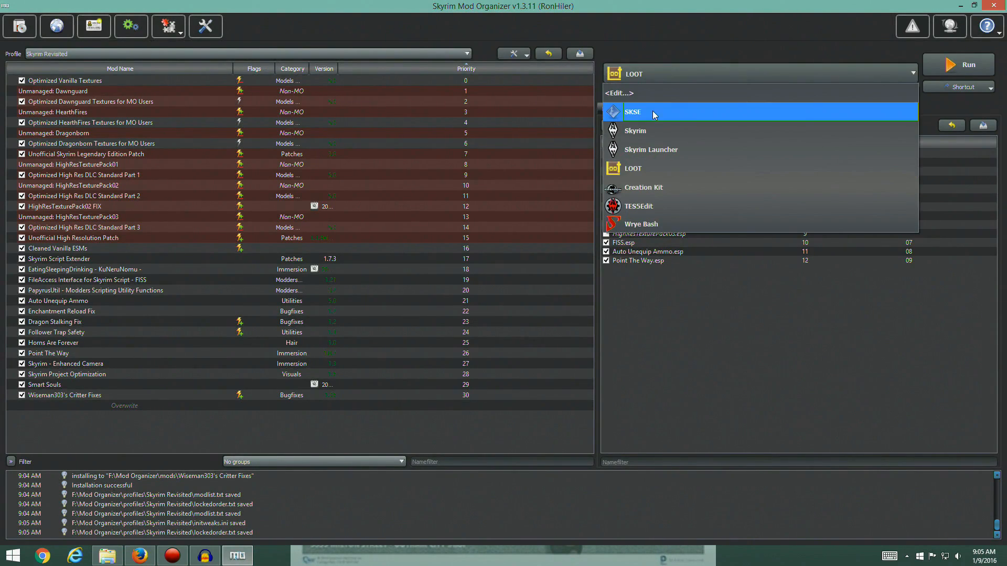
left_click(651, 113)
left_click(958, 69)
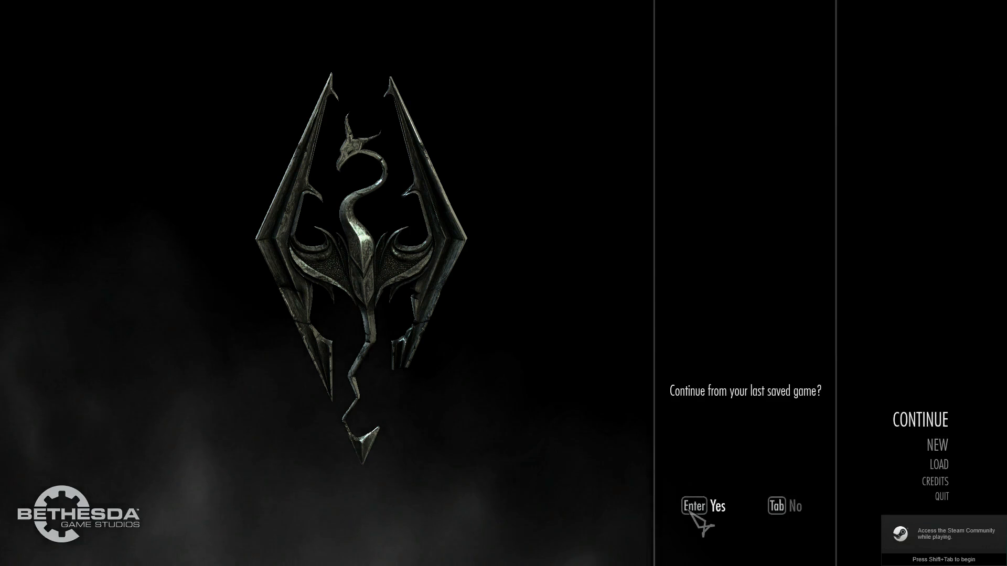
left_click(690, 513)
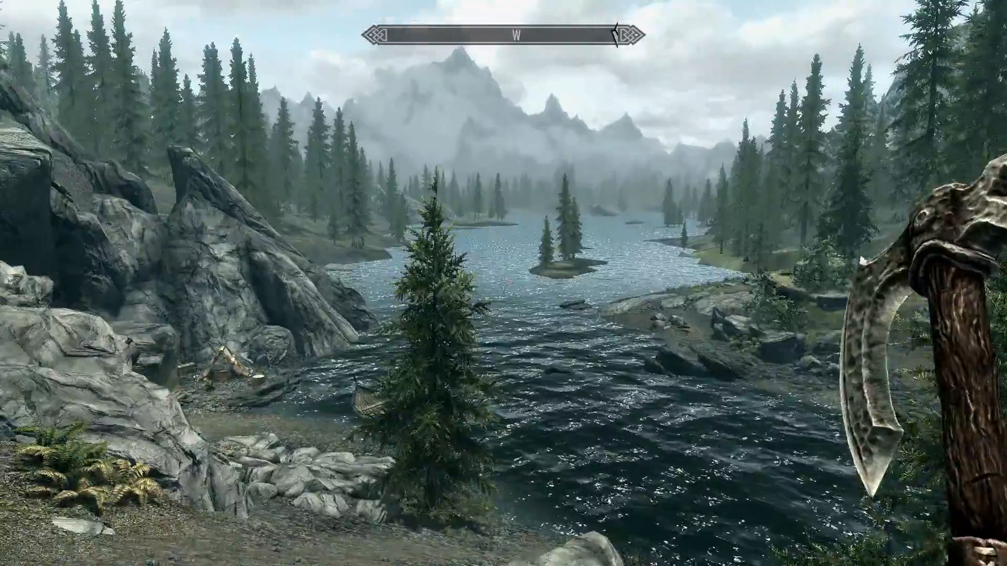
Walk along the path near the Guardian Stones and look around to test the modded game
key("w")
key("w")
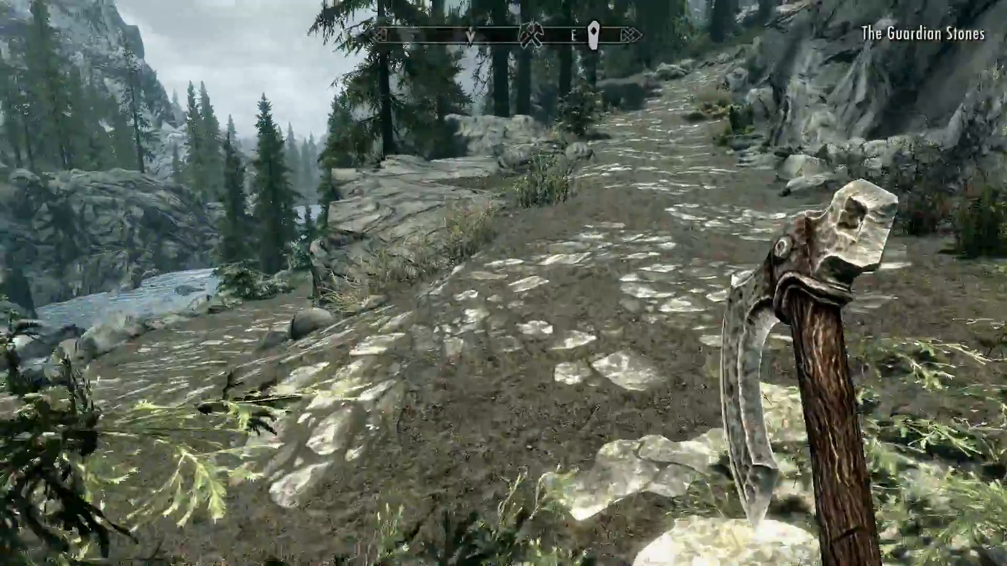
key("w")
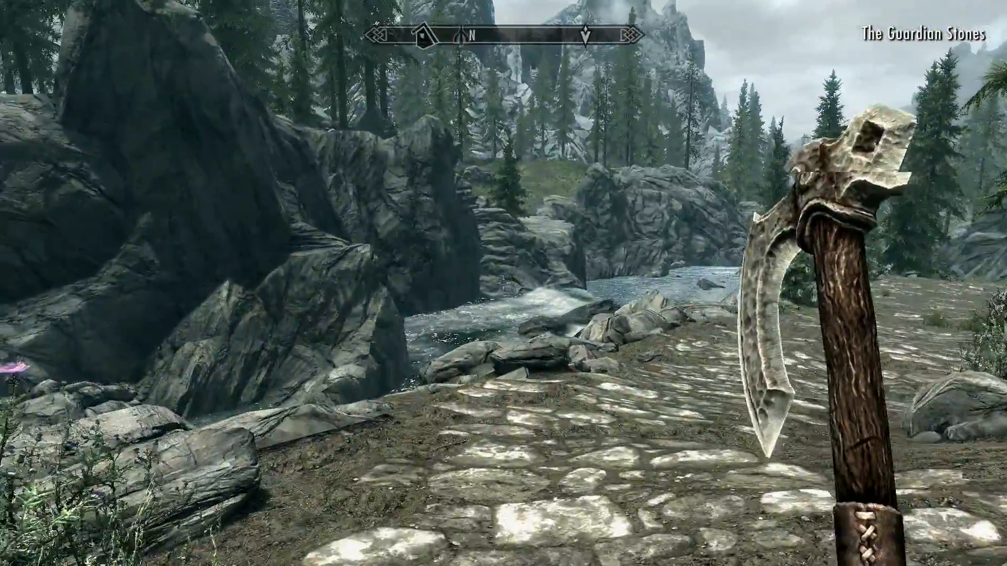
Quit Skyrim to the desktop without saving and confirm the exit
key("Escape")
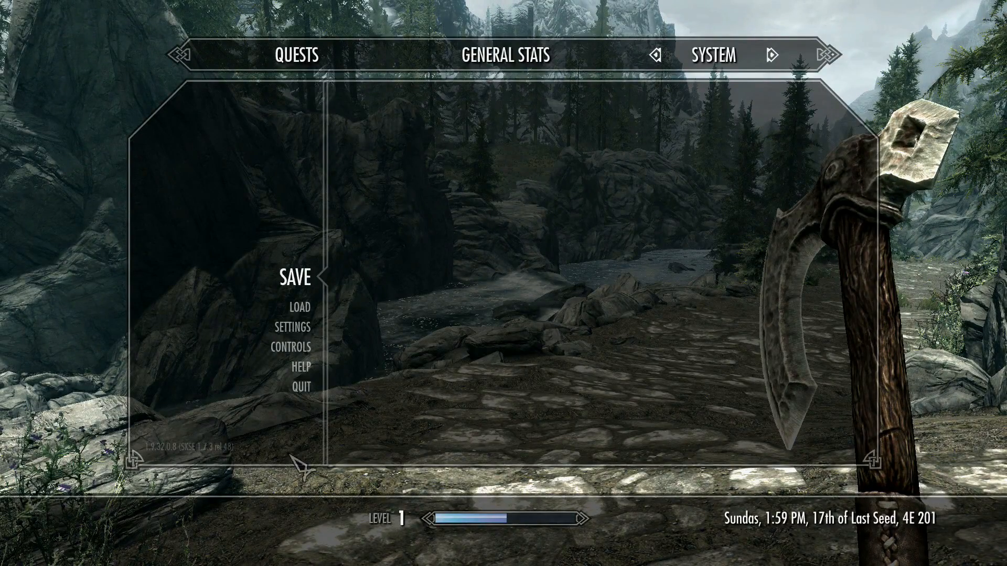
left_click(319, 398)
left_click(371, 296)
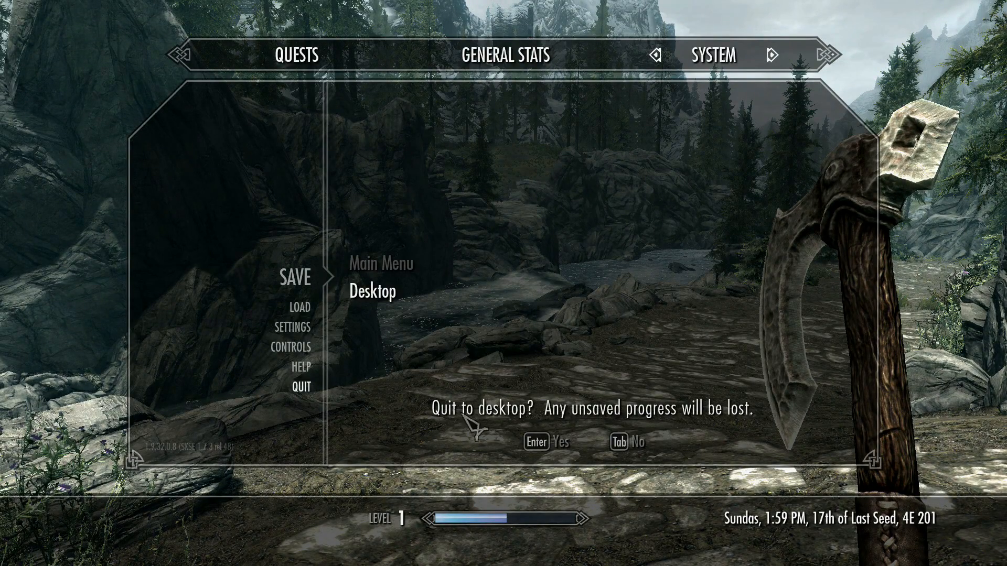
left_click(549, 441)
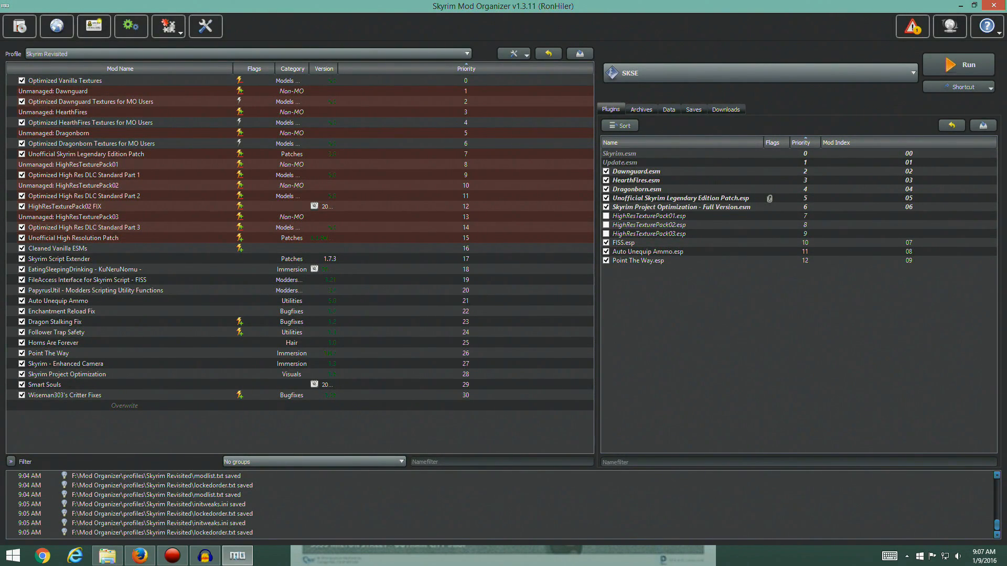
Switch to the Firefox guide and examine the Wiseman303s Critter Fixes entry, the User Interface section and the table of contents' upcoming sections
left_click(139, 556)
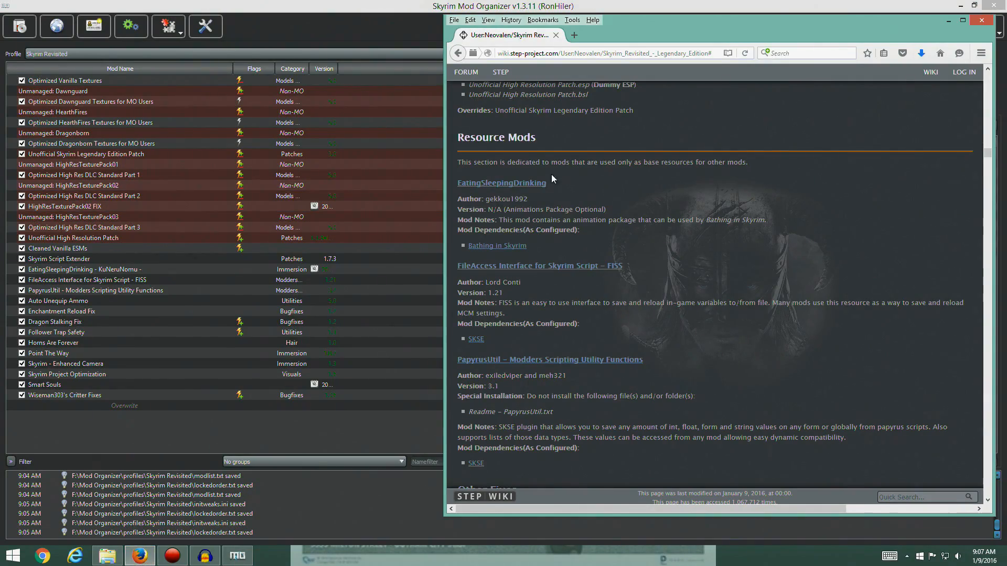
scroll(620, 231, "down", 20)
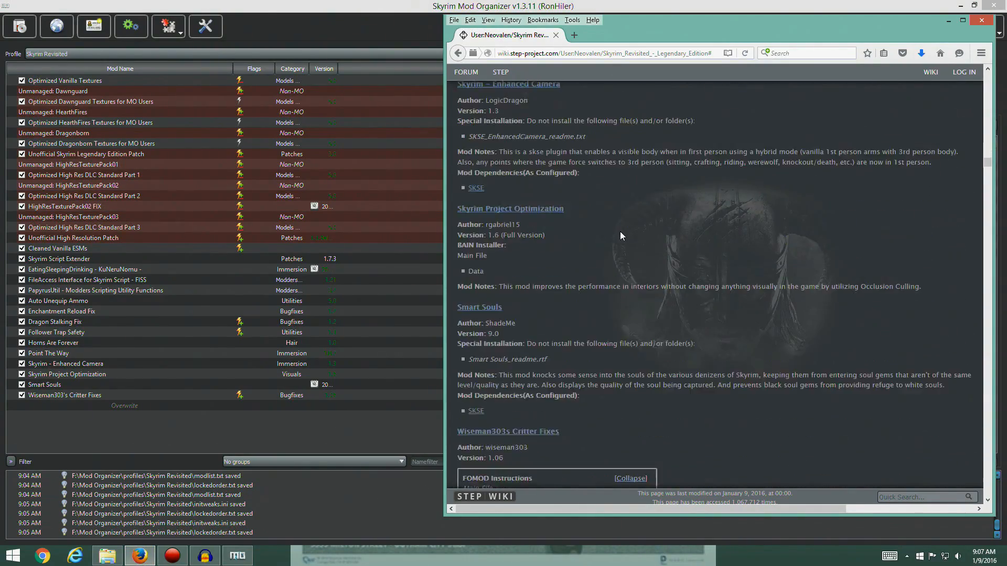
scroll(619, 232, "down", 5)
scroll(620, 232, "up", 6)
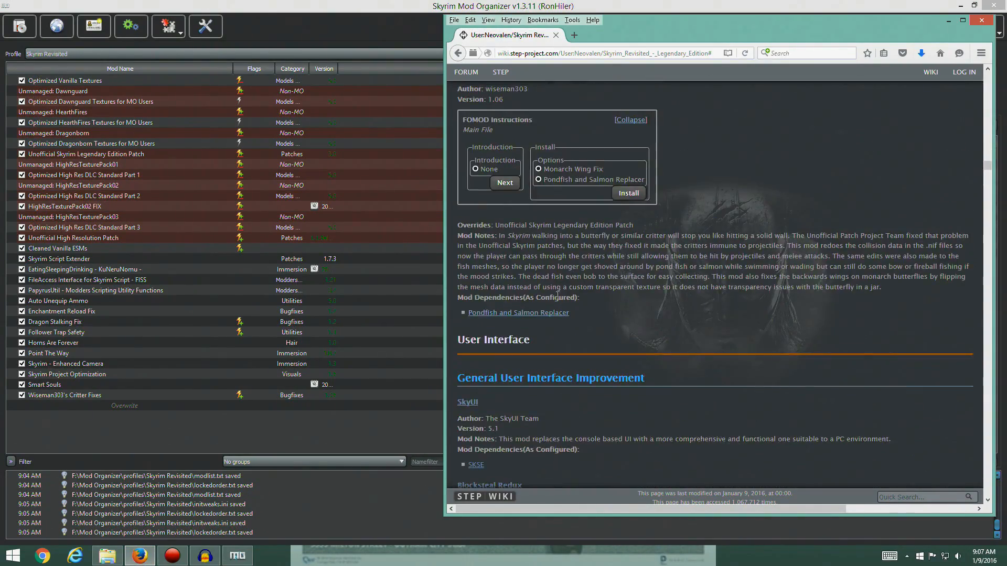
scroll(593, 322, "up", 3)
scroll(643, 315, "down", 5)
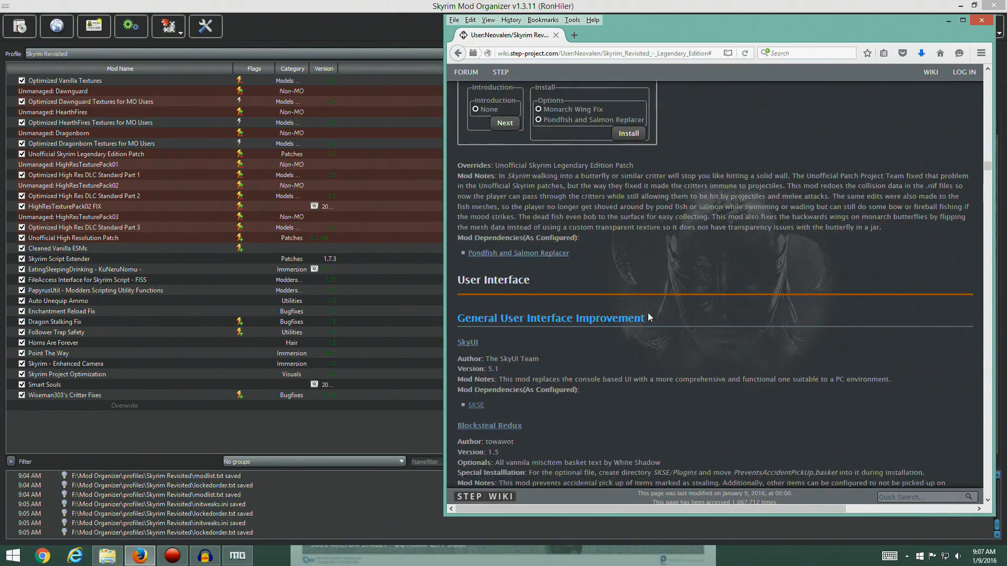
scroll(647, 312, "up", 5)
left_click_drag(986, 166, 995, 70)
scroll(828, 279, "down", 10)
scroll(716, 259, "up", 1)
scroll(716, 260, "down", 2)
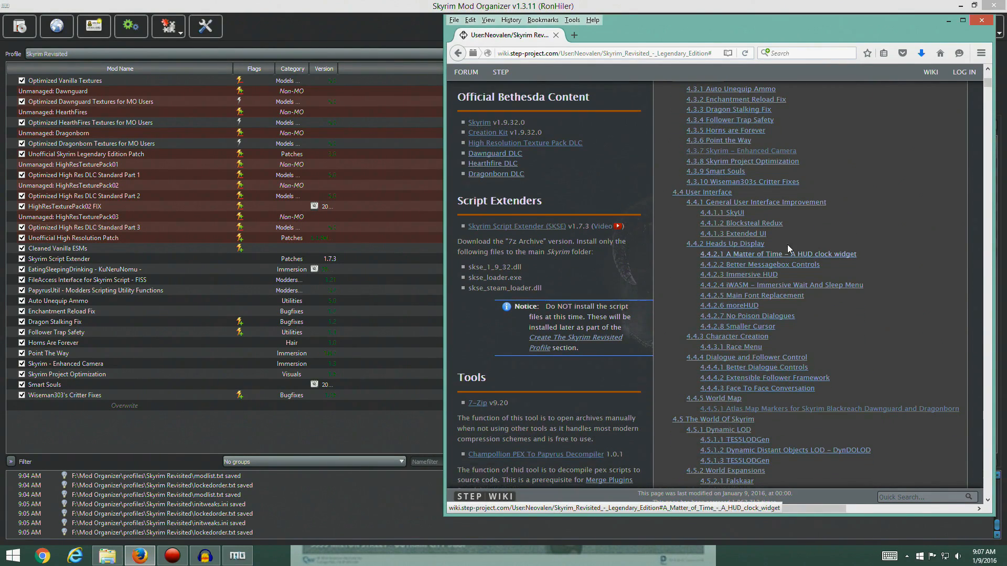